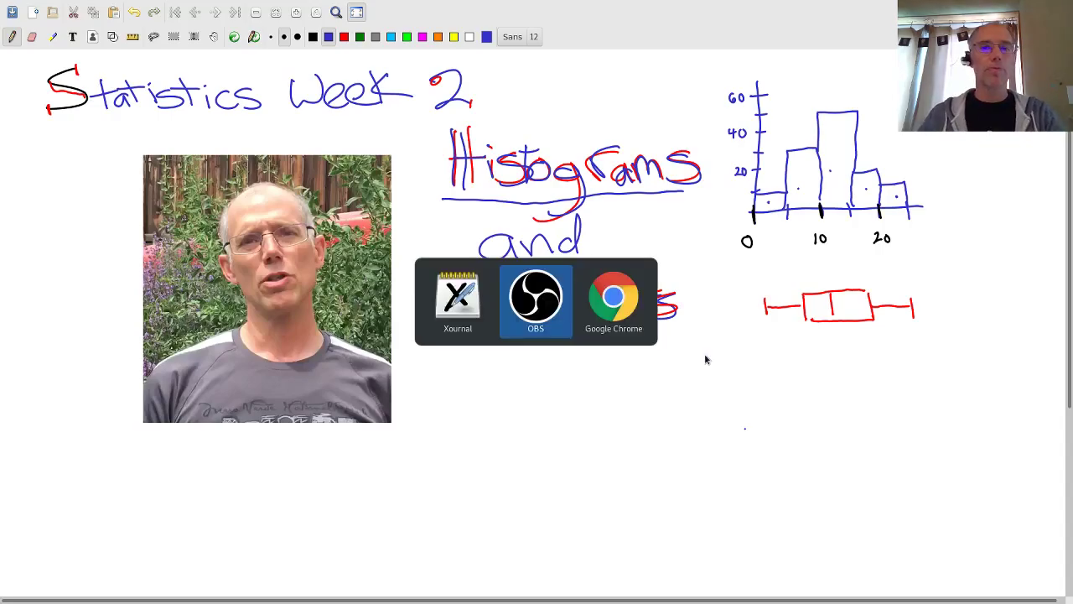
key(alt+Tab)
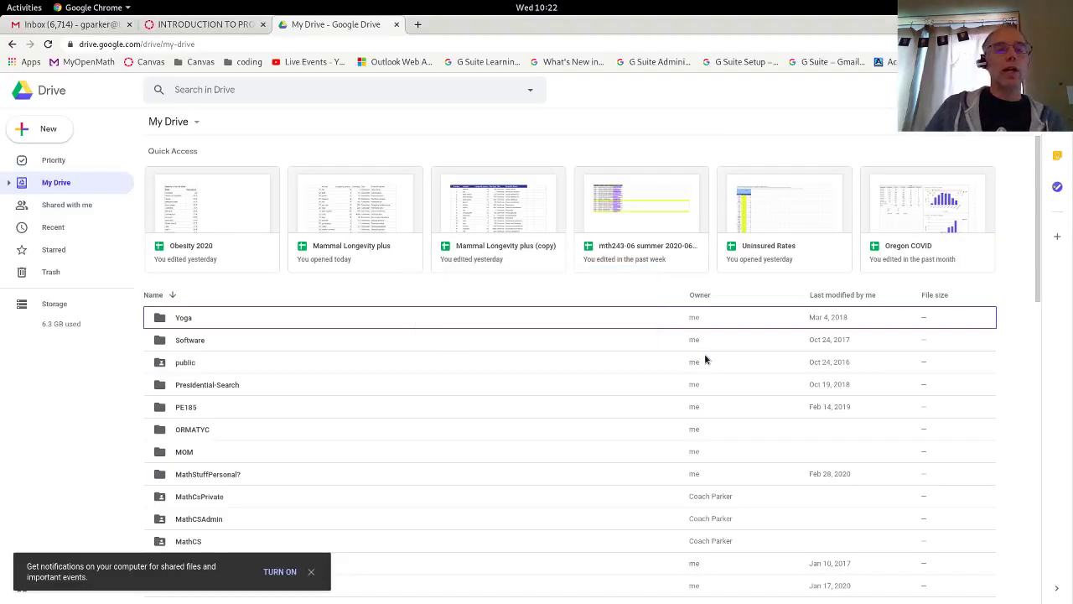
Switch from the Xournal notes to Chrome and select the Obesity 2020 file in Google Drive.
click(223, 217)
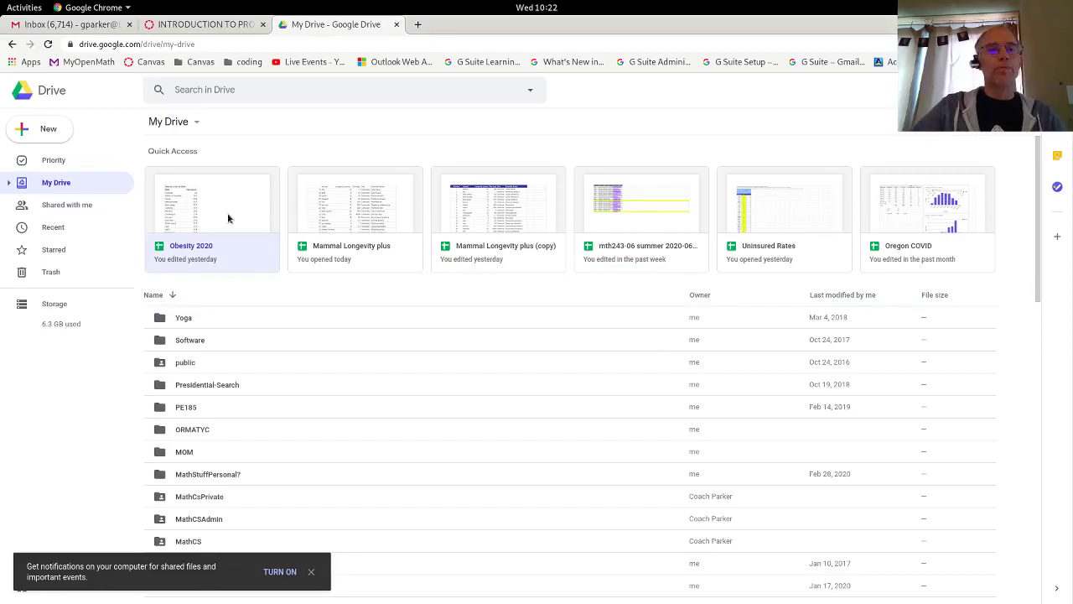
Open the Obesity 2020 spreadsheet, zoom the browser to 175%, and scroll through the state data.
double_click(228, 218)
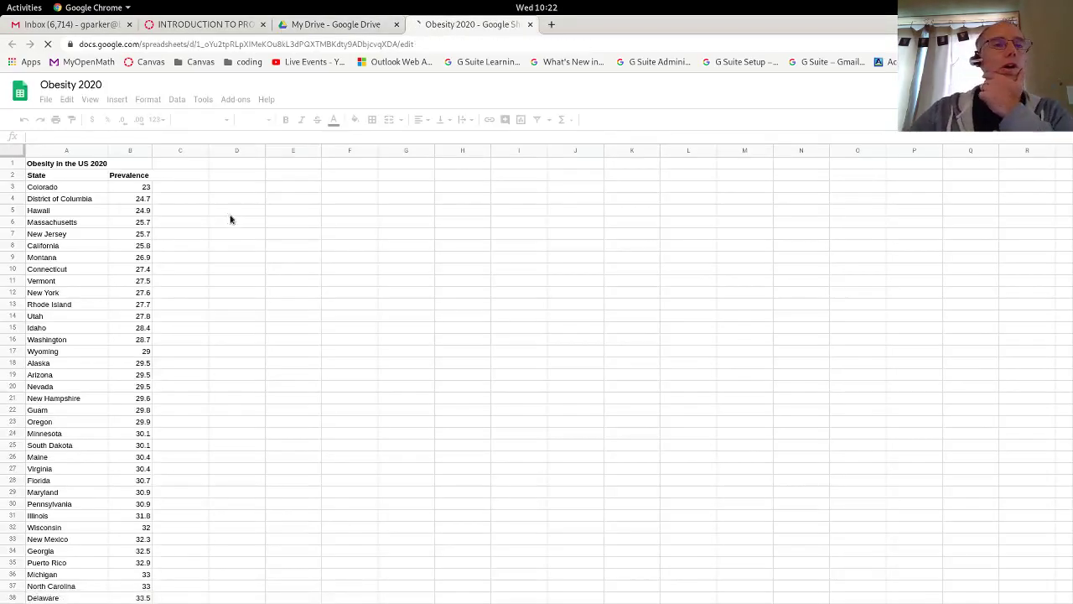
scroll(330, 322, down, 5)
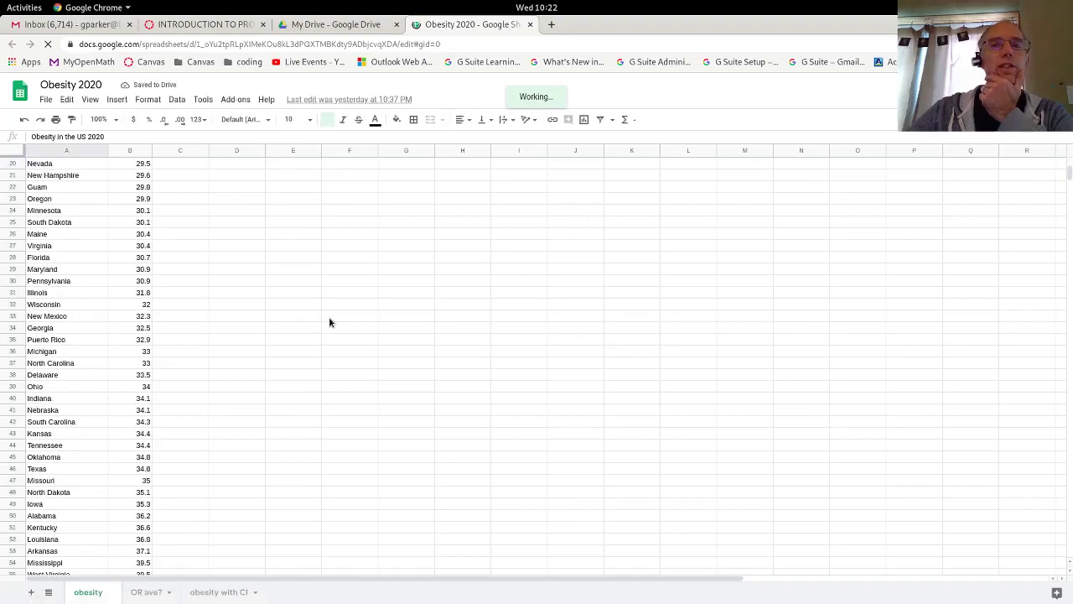
scroll(329, 322, down, 5)
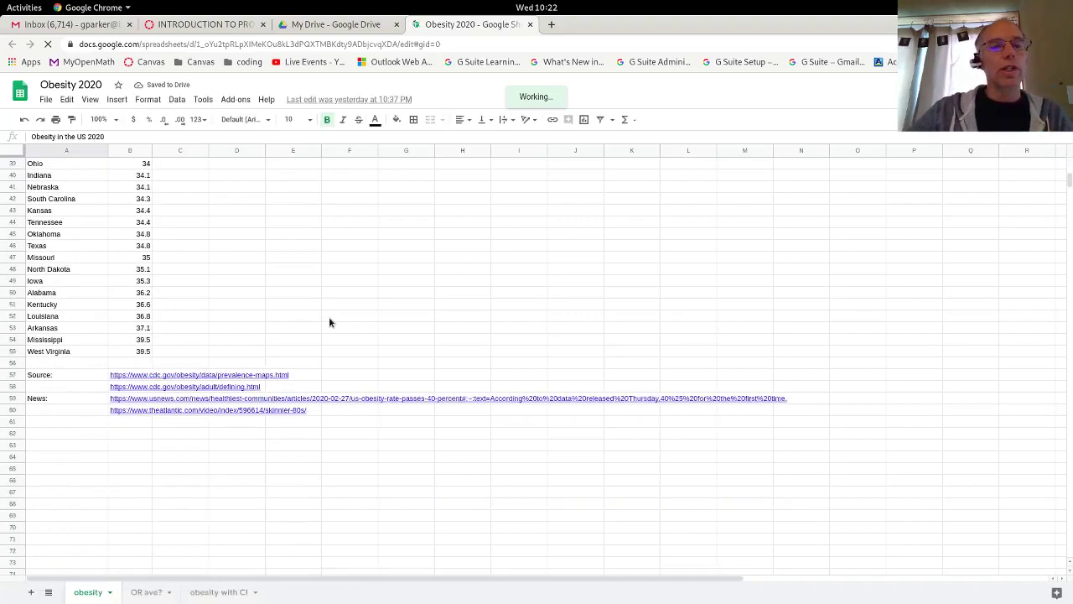
scroll(330, 322, up, 10)
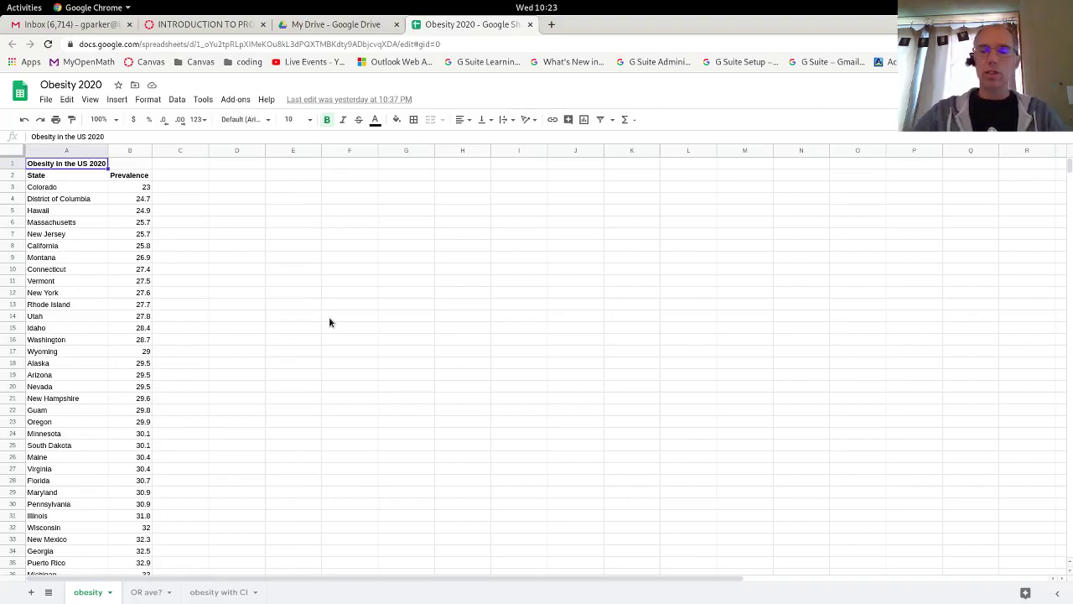
key(ctrl+plus)
key(ctrl+plus)
key(ctrl+plus)
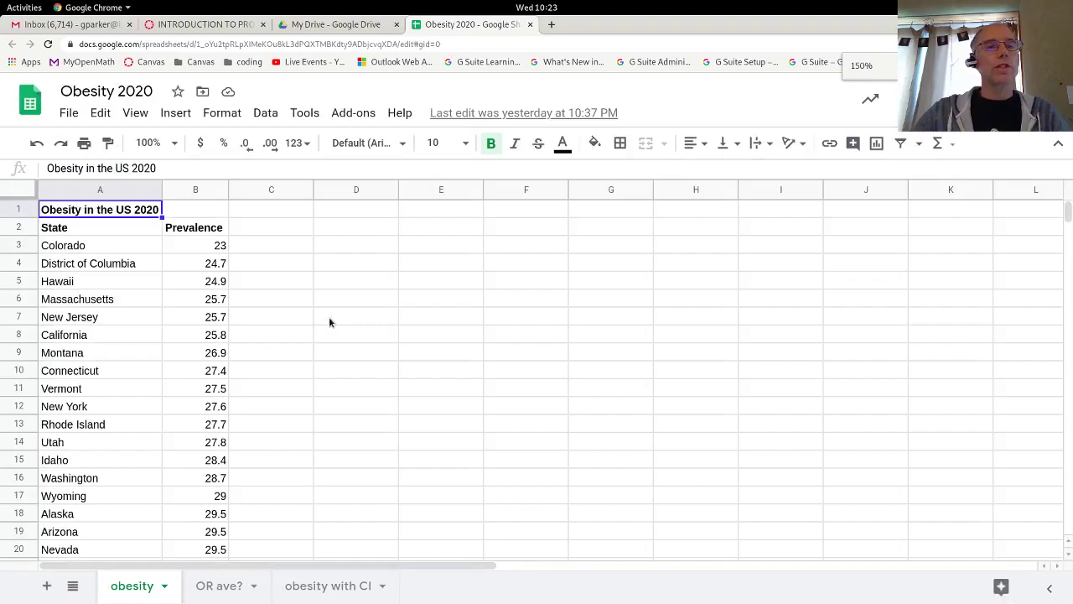
key(ctrl+plus)
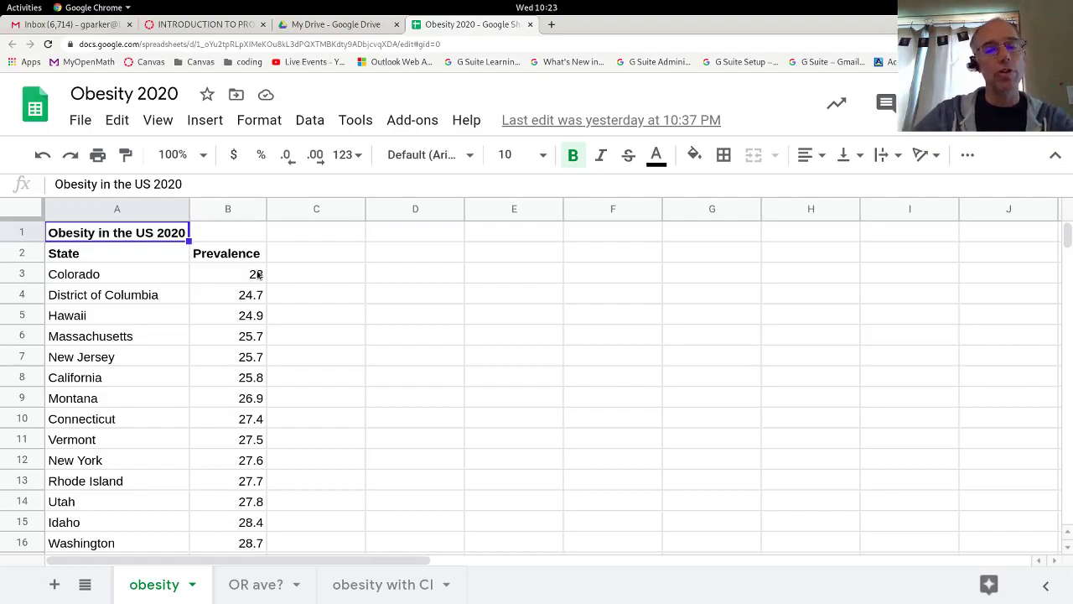
scroll(259, 274, down, 6)
scroll(259, 274, down, 9)
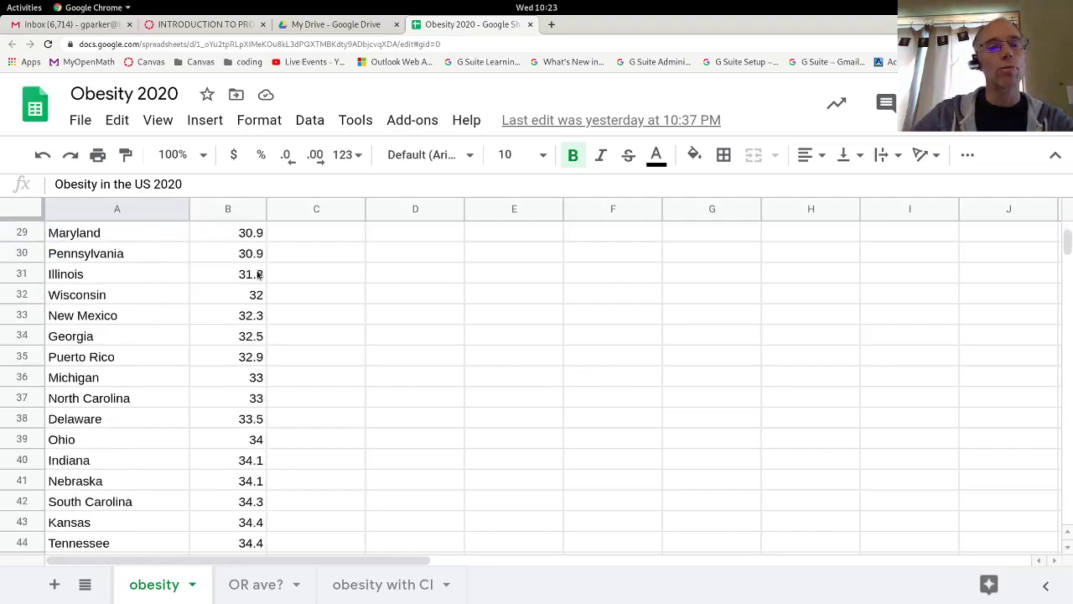
scroll(259, 274, down, 2)
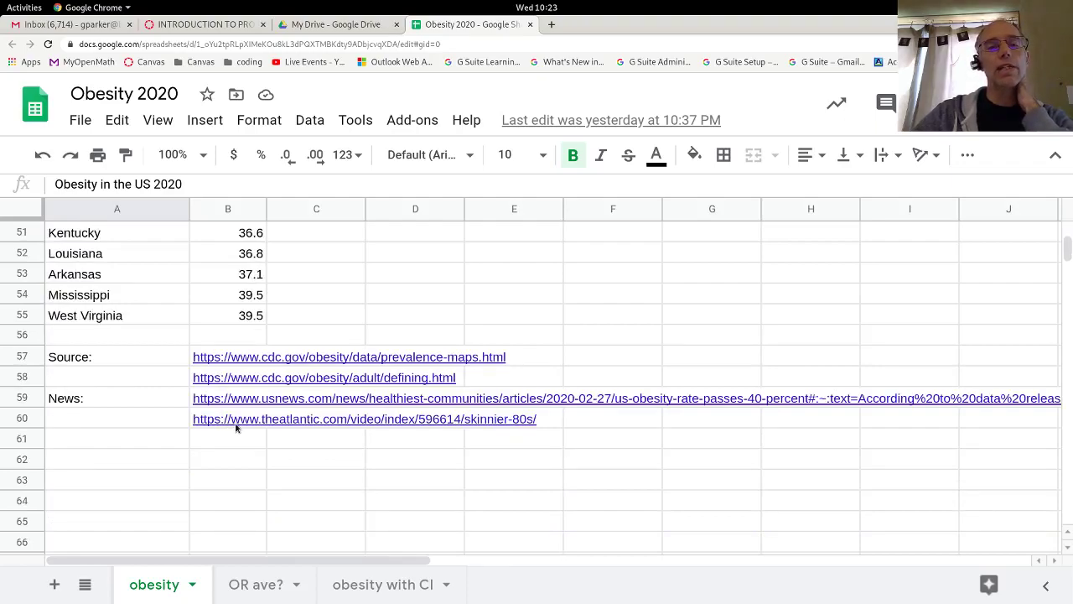
mouse_move(236, 426)
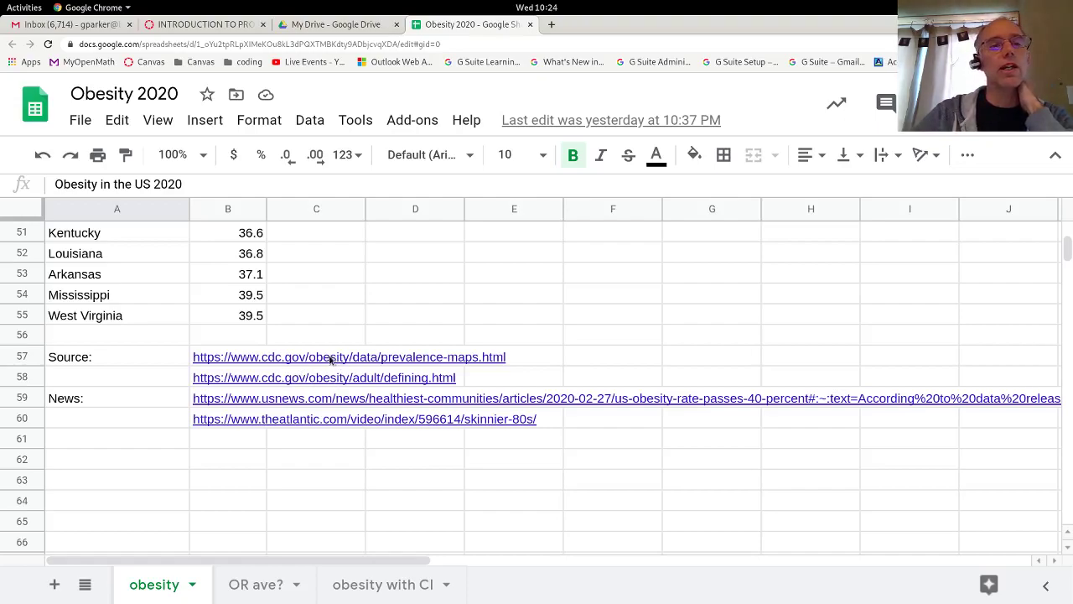
scroll(329, 360, up, 5)
scroll(328, 360, up, 10)
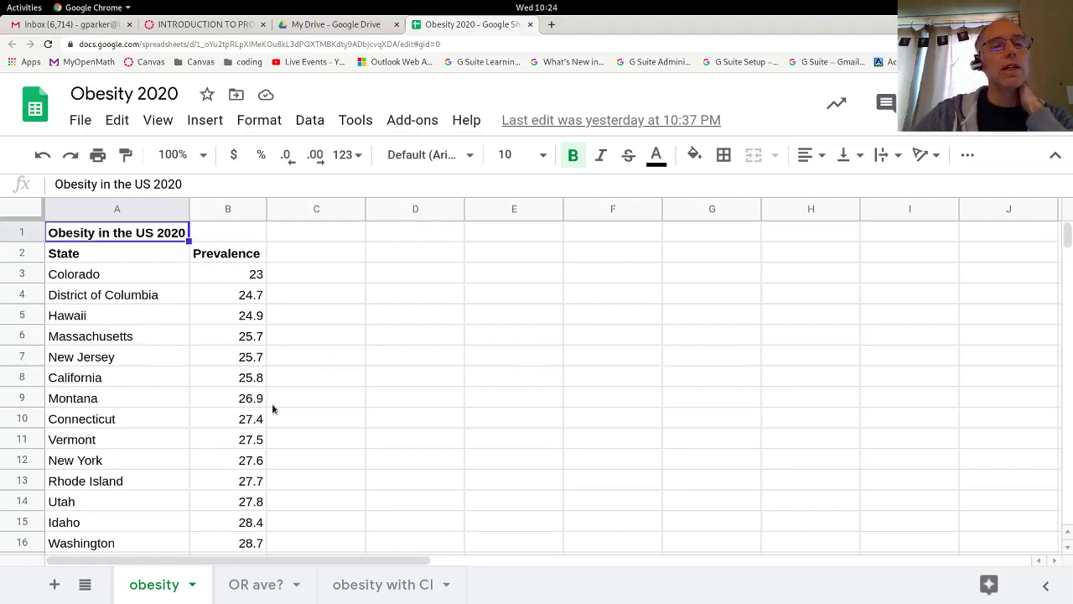
scroll(273, 408, down, 5)
scroll(272, 409, down, 1)
scroll(273, 408, up, 6)
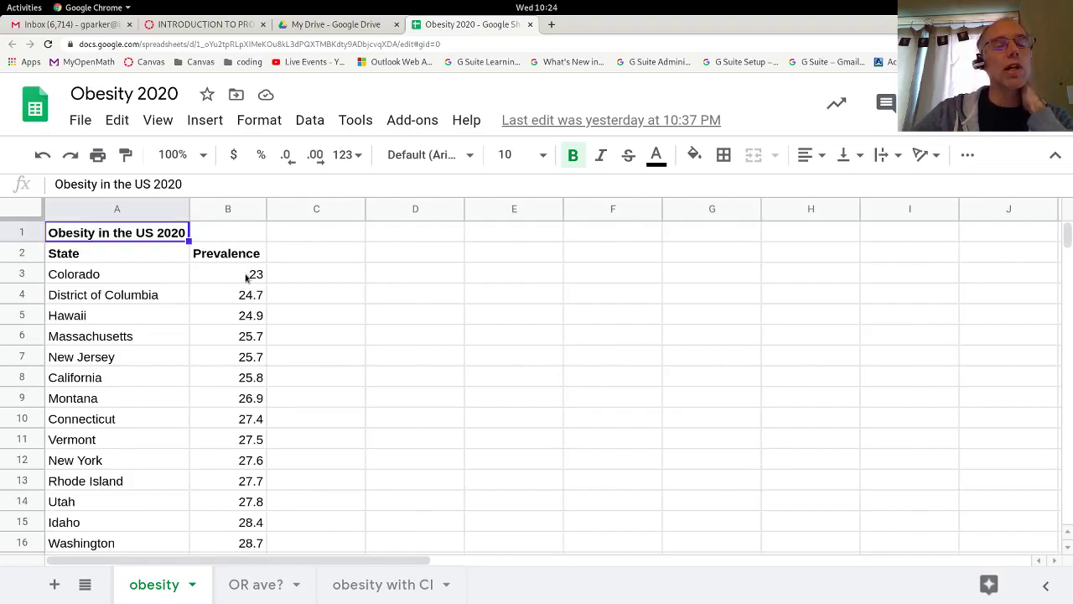
scroll(247, 278, down, 8)
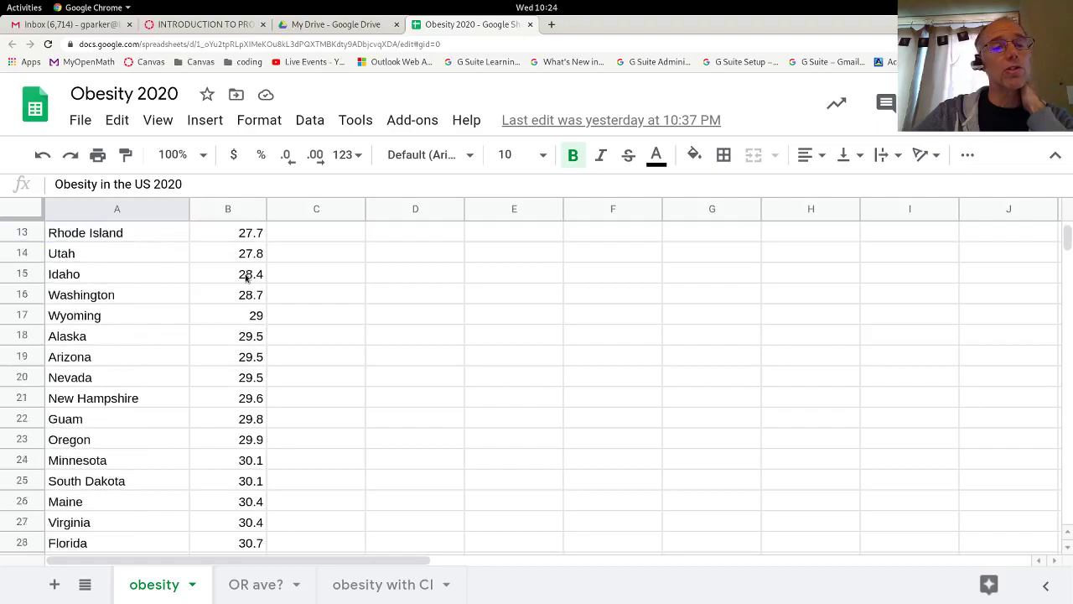
scroll(248, 278, down, 6)
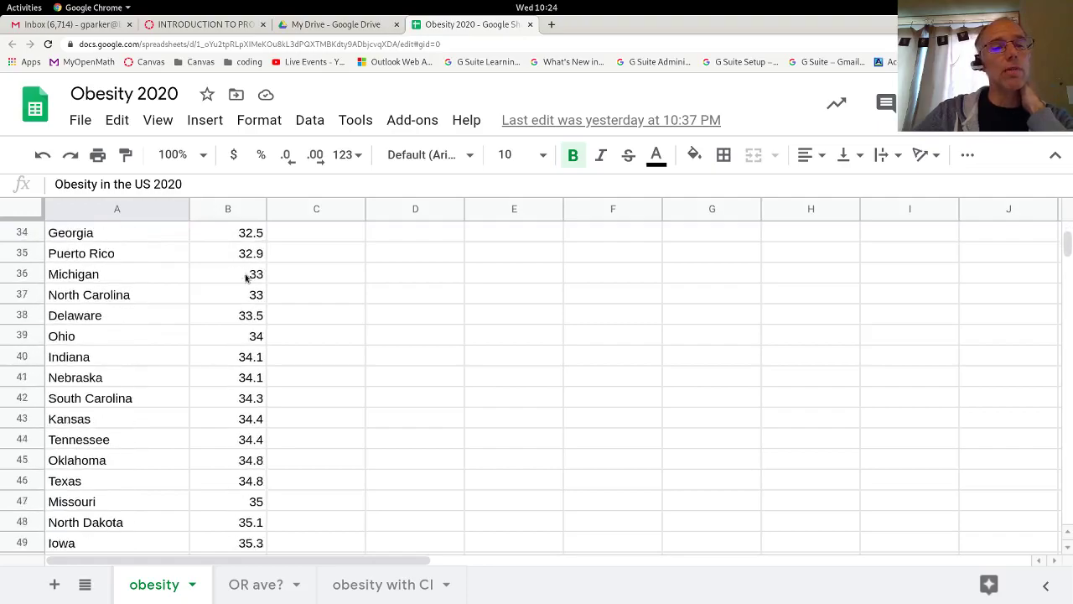
scroll(246, 278, down, 1)
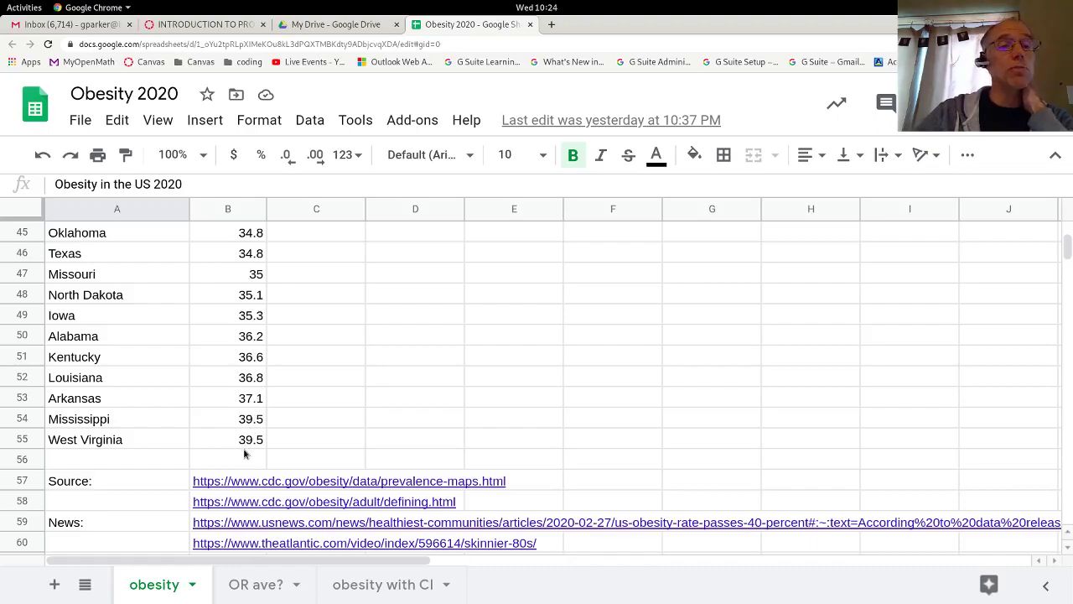
scroll(245, 454, up, 15)
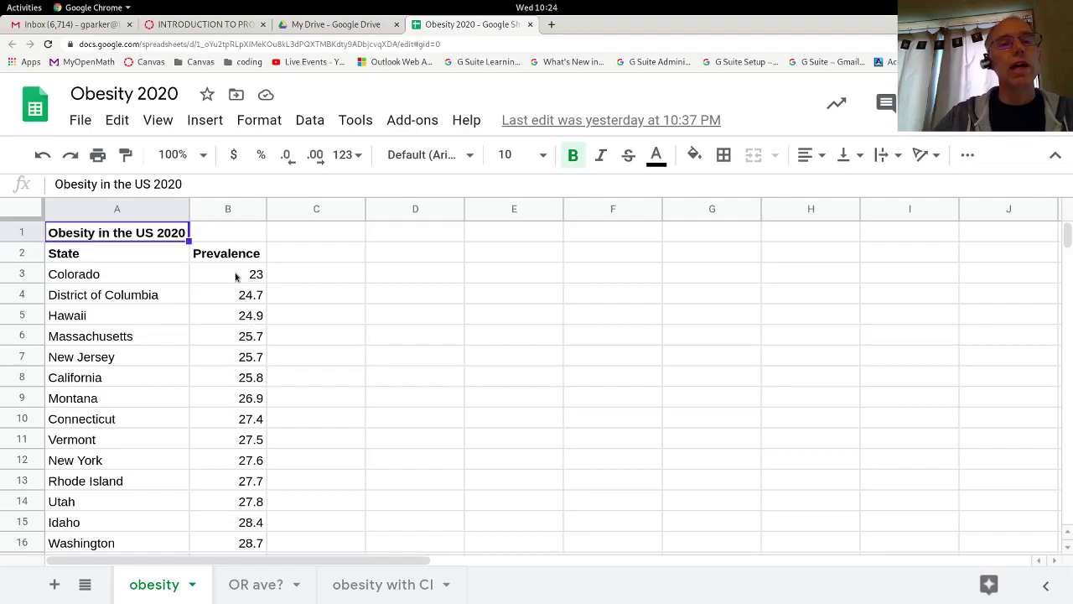
scroll(227, 386, down, 9)
scroll(227, 388, down, 6)
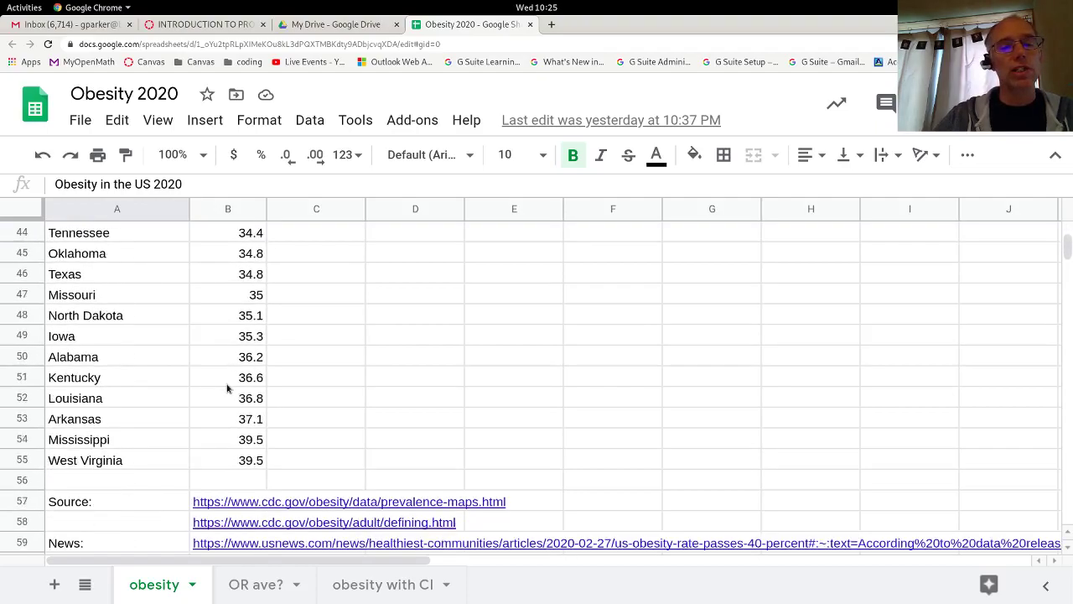
scroll(228, 388, up, 1)
scroll(228, 388, down, 1)
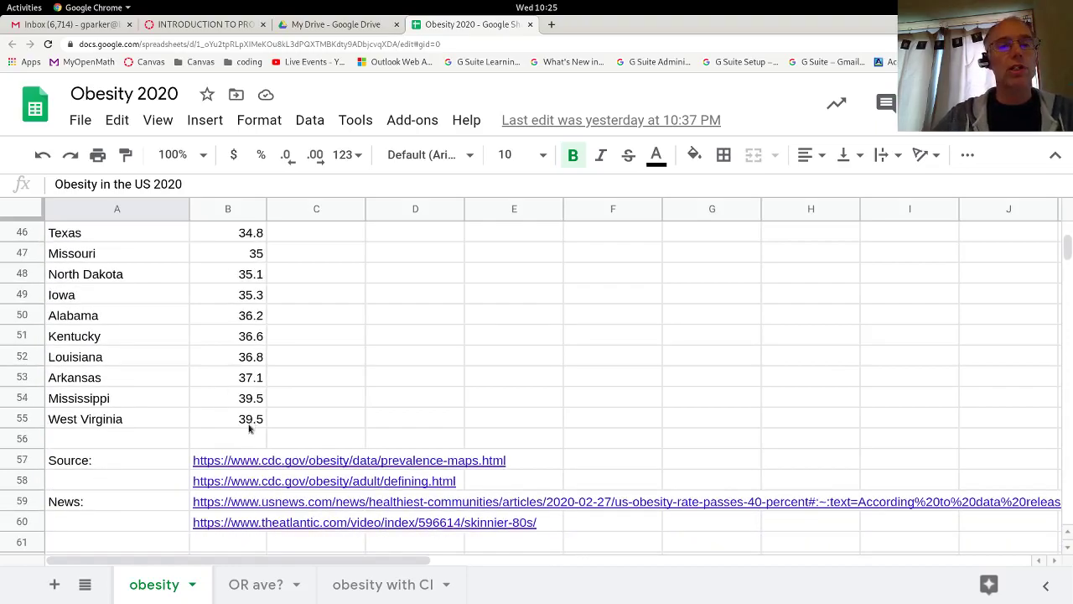
Sort A2:B55 with a header row by Prevalence Z→A, putting Mississippi 39.5 on top.
drag(249, 428, 72, 252)
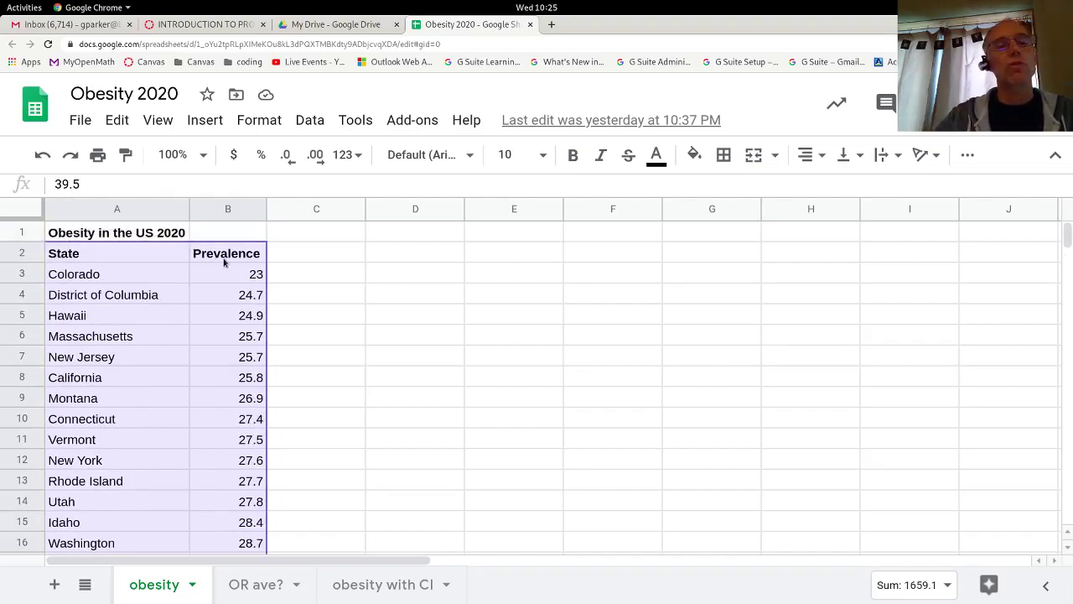
click(317, 120)
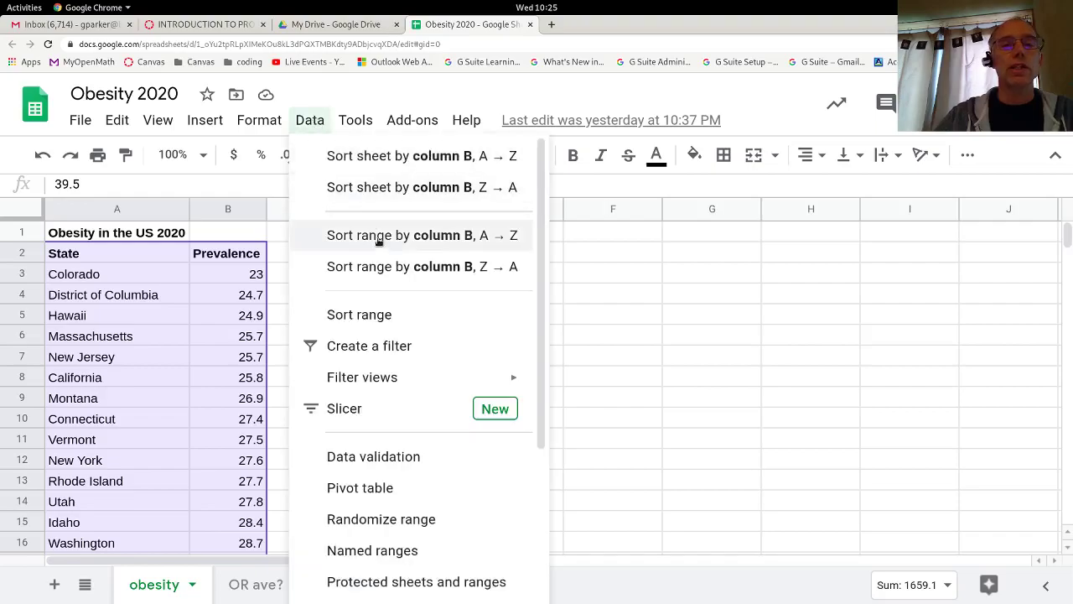
click(380, 316)
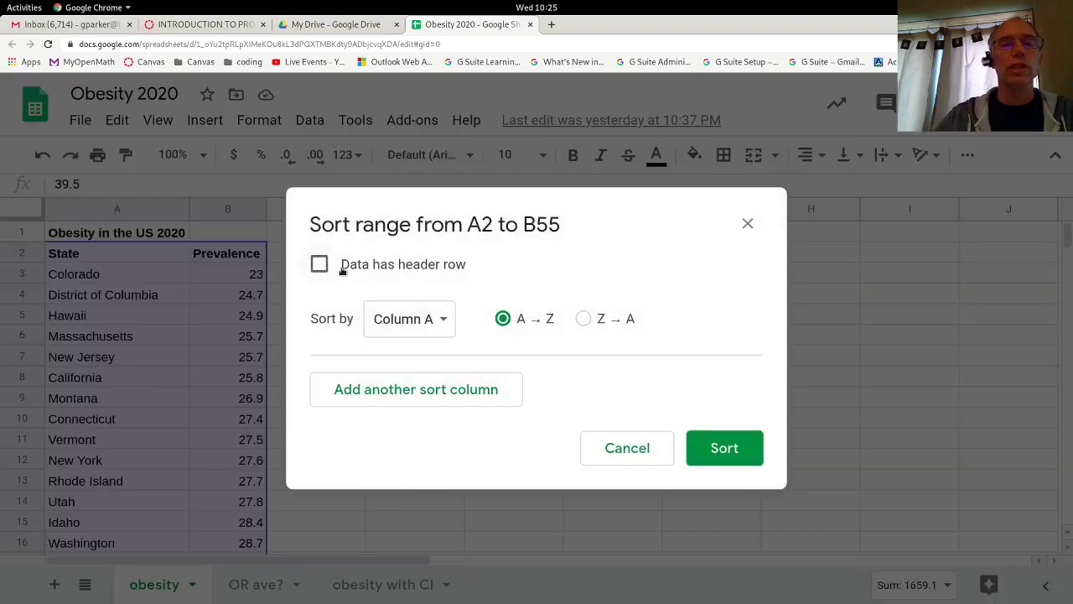
click(319, 263)
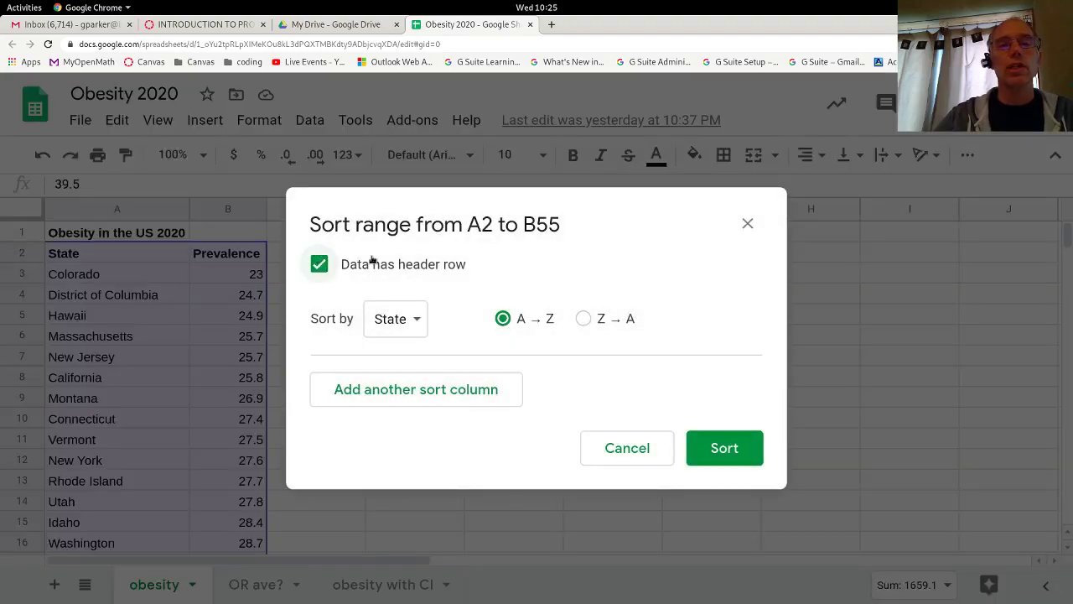
click(411, 320)
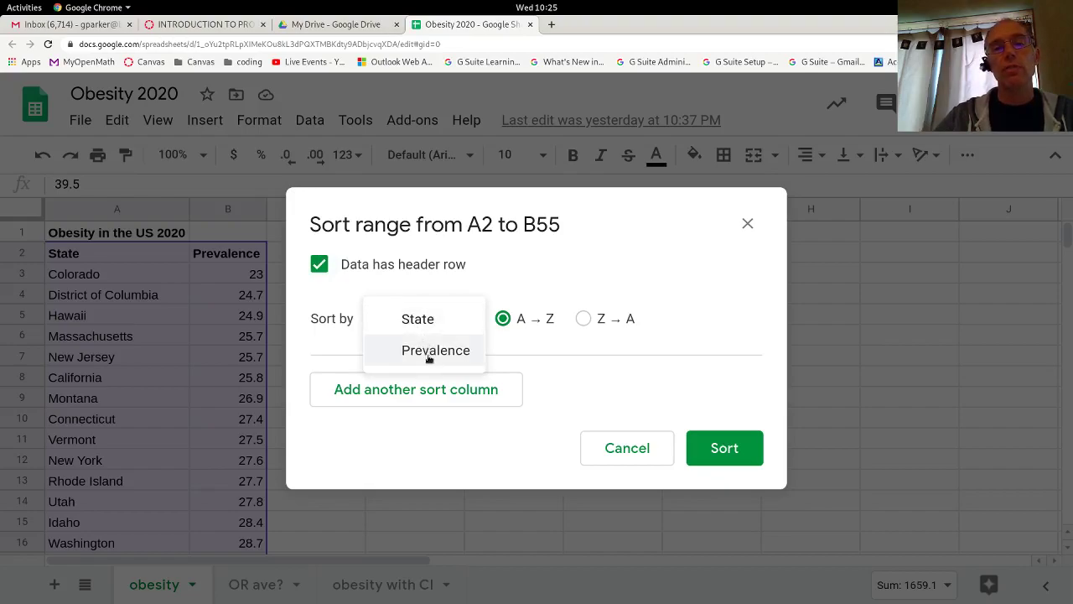
click(429, 355)
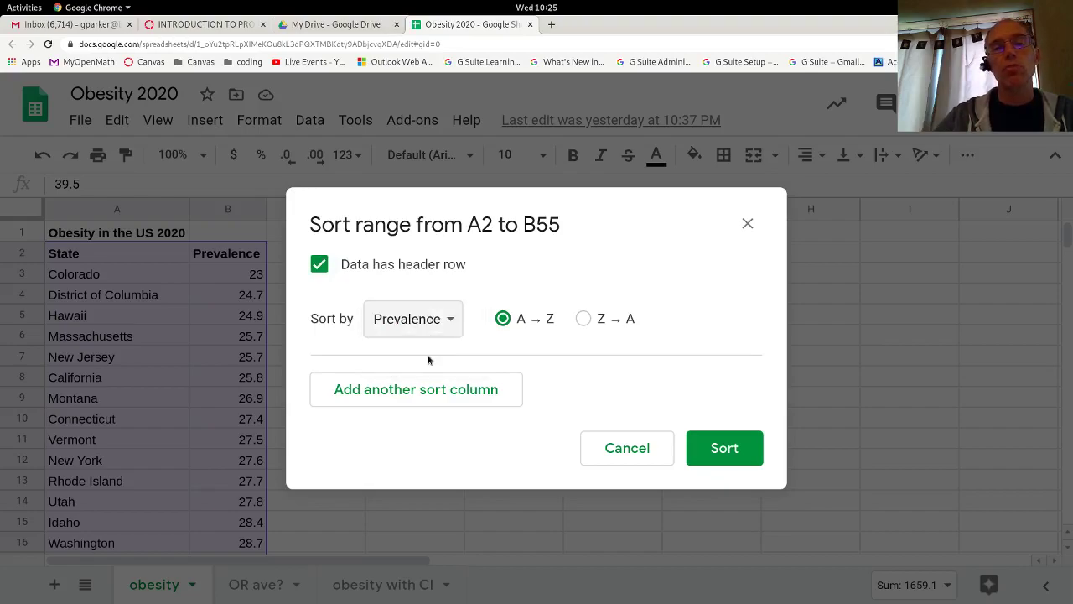
click(583, 325)
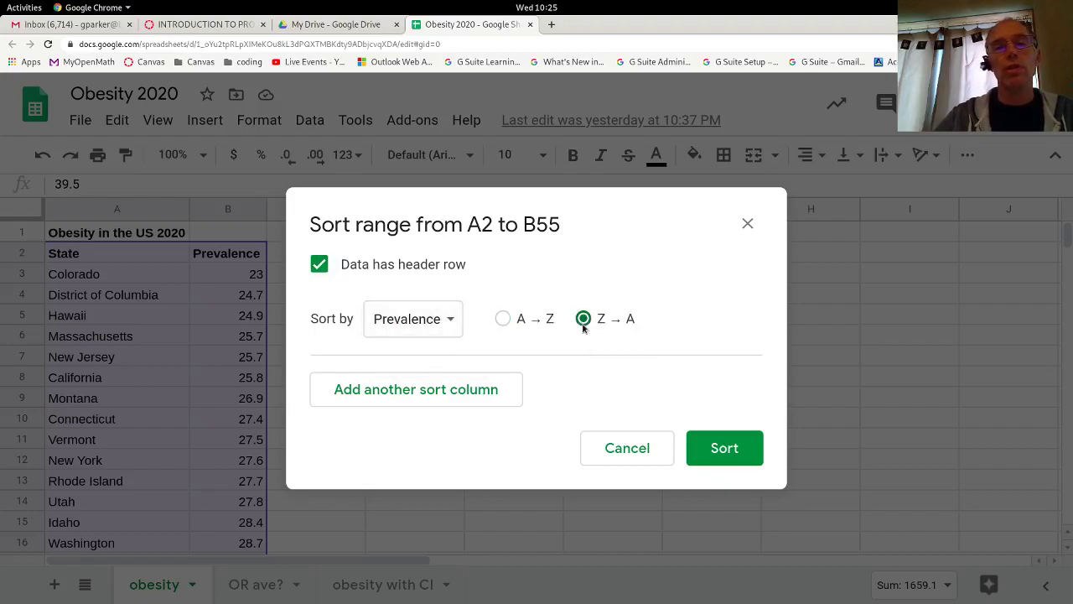
click(717, 453)
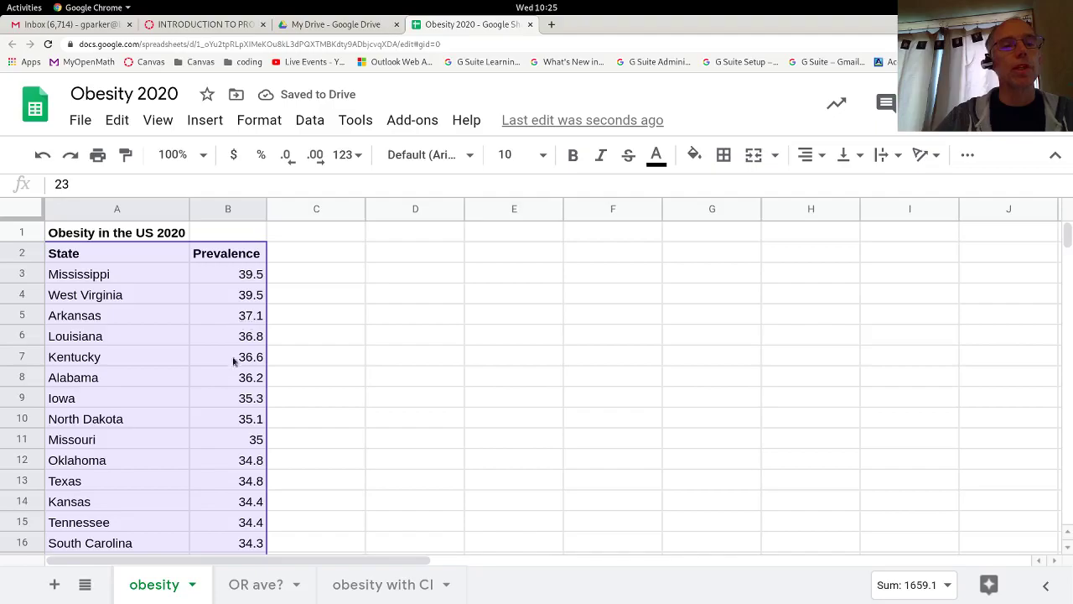
scroll(229, 374, down, 6)
scroll(230, 374, down, 6)
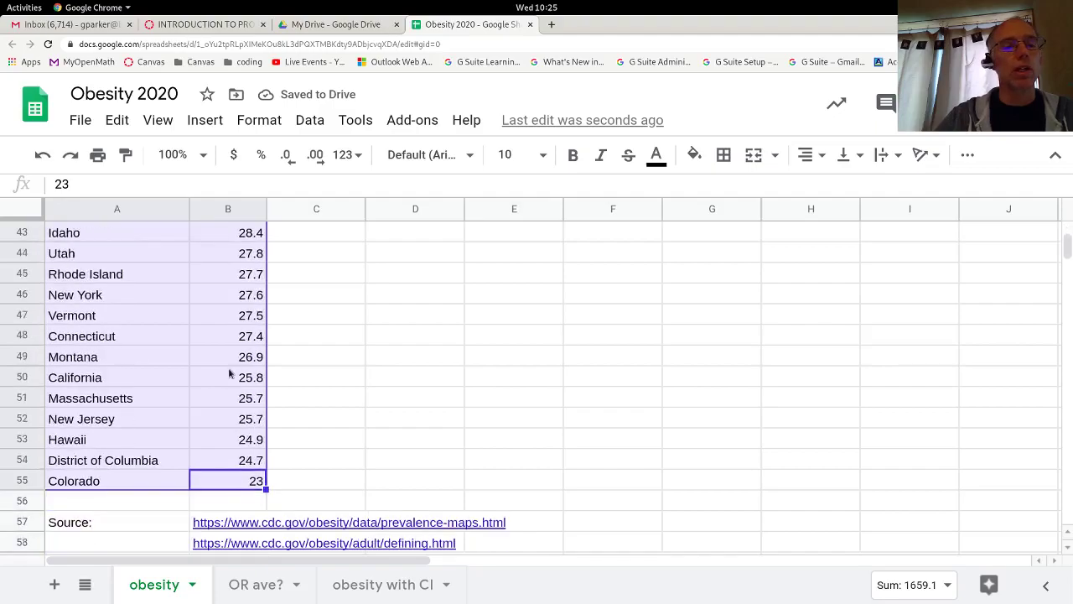
scroll(230, 374, up, 12)
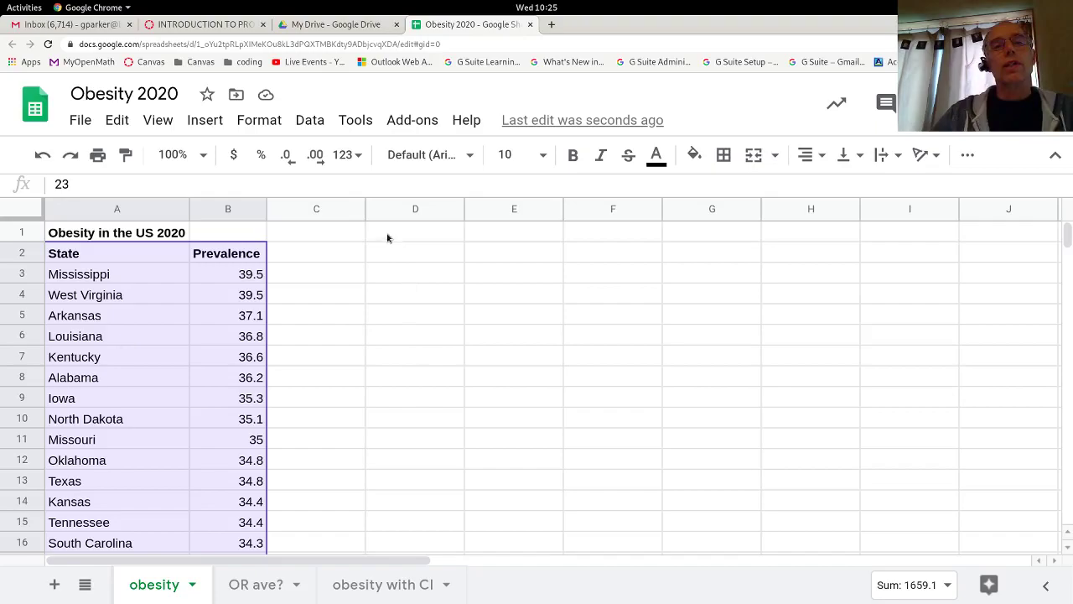
Enter 'Frequency Table' in F1, with 'Group Max' and 'Count' headings in F2 and G2.
click(592, 235)
text(Frequency Table)
key(Return)
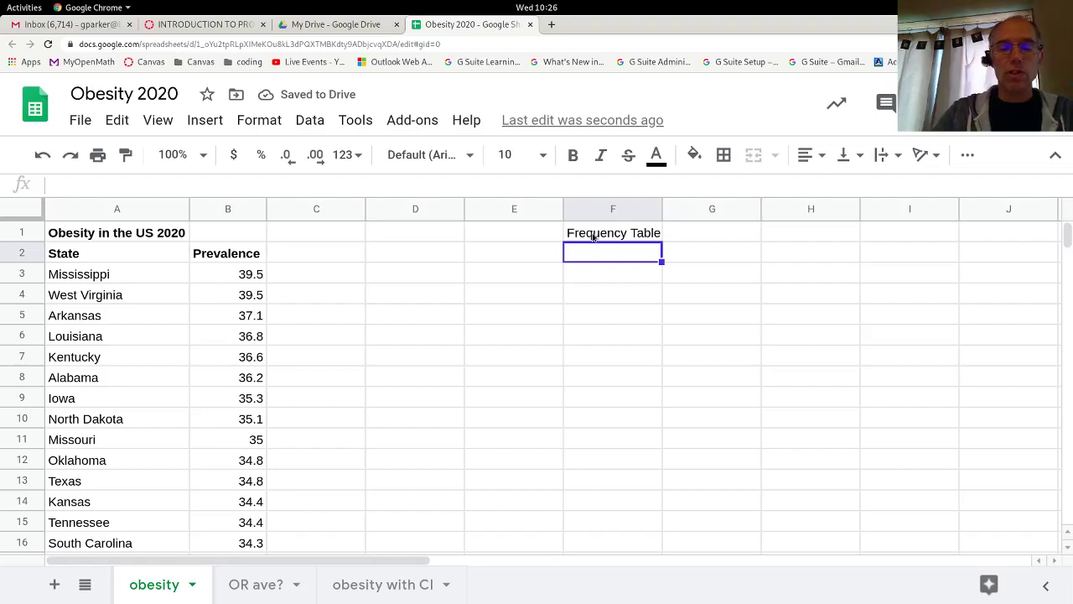
text(Group )
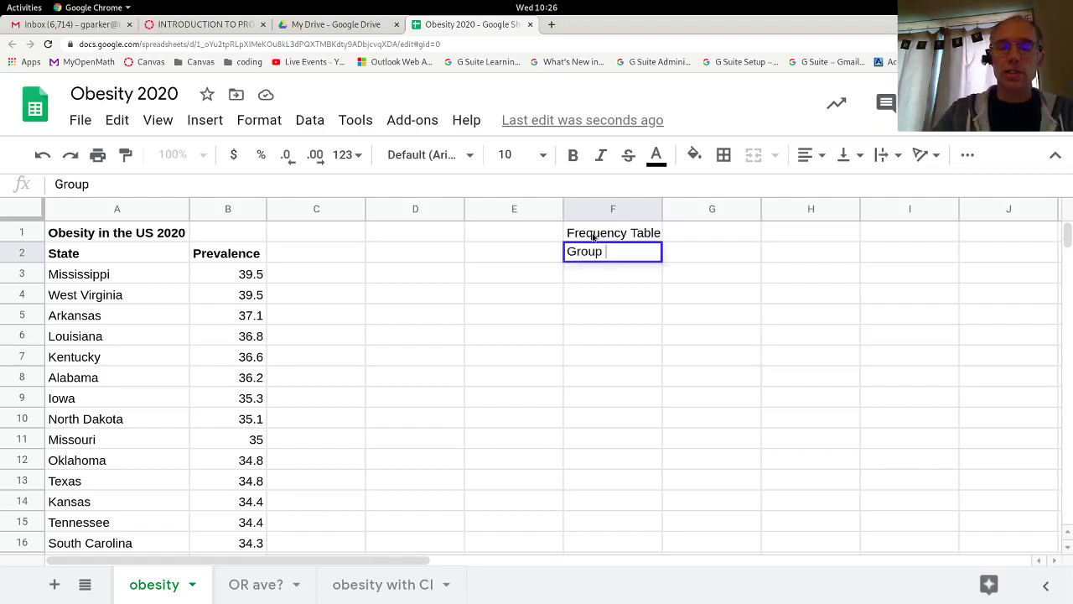
text(Max)
key(Tab)
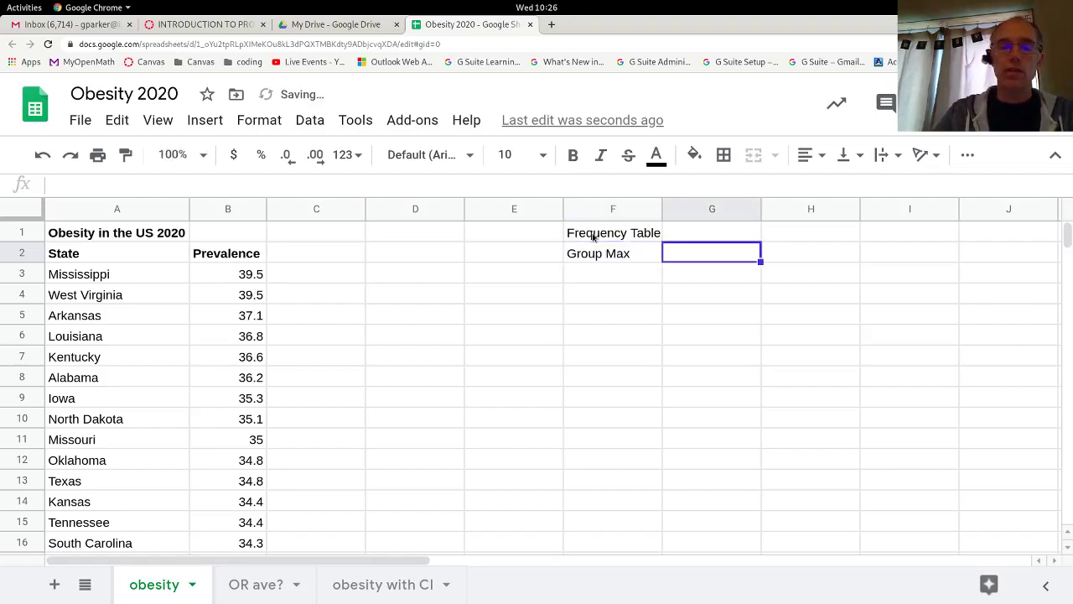
text(Count)
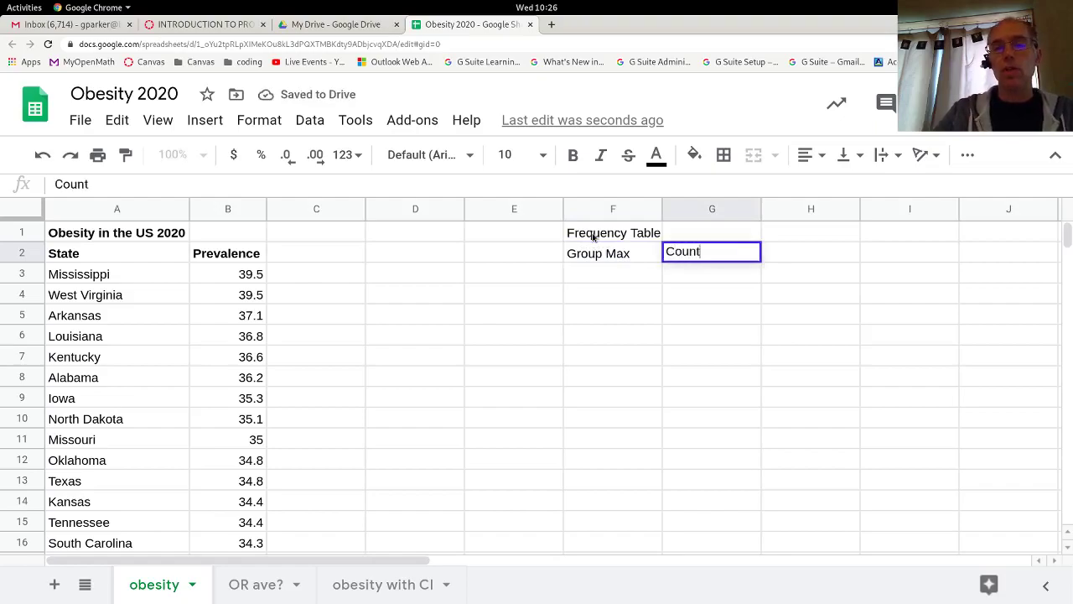
key(Return)
key(Left)
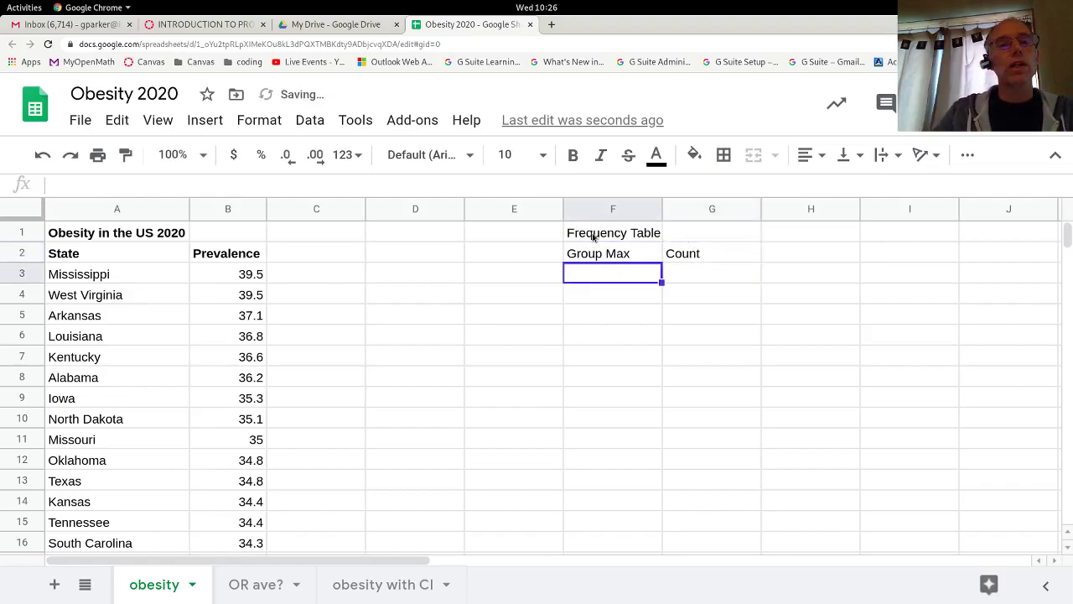
Label C1 'Min' and C2 'Max', and enter =MIN(B3:B55) in D1 to get 23.
click(338, 233)
text(Min)
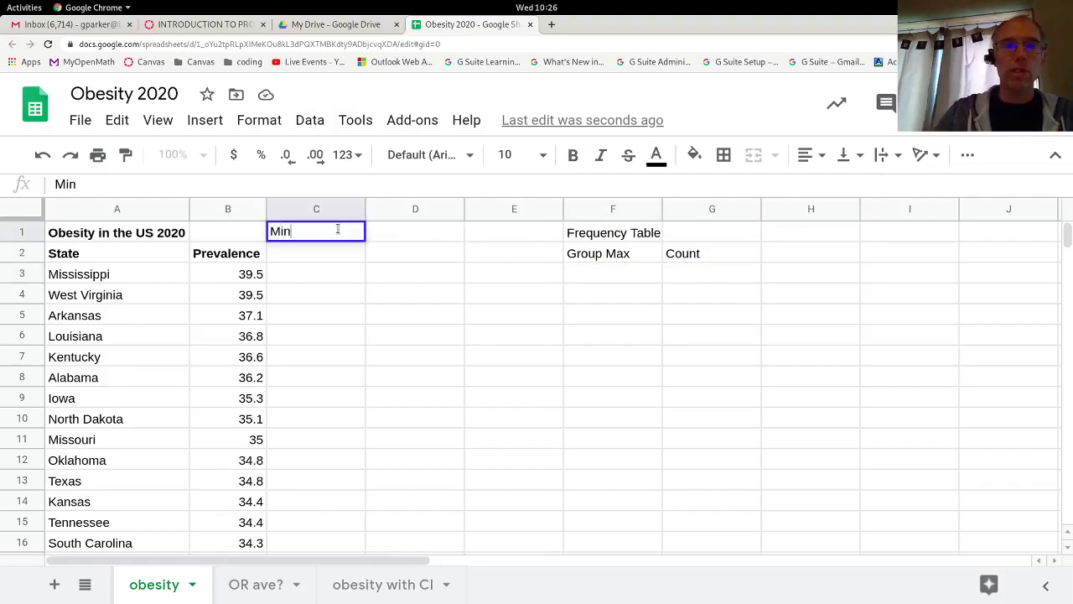
key(Return)
text(Max)
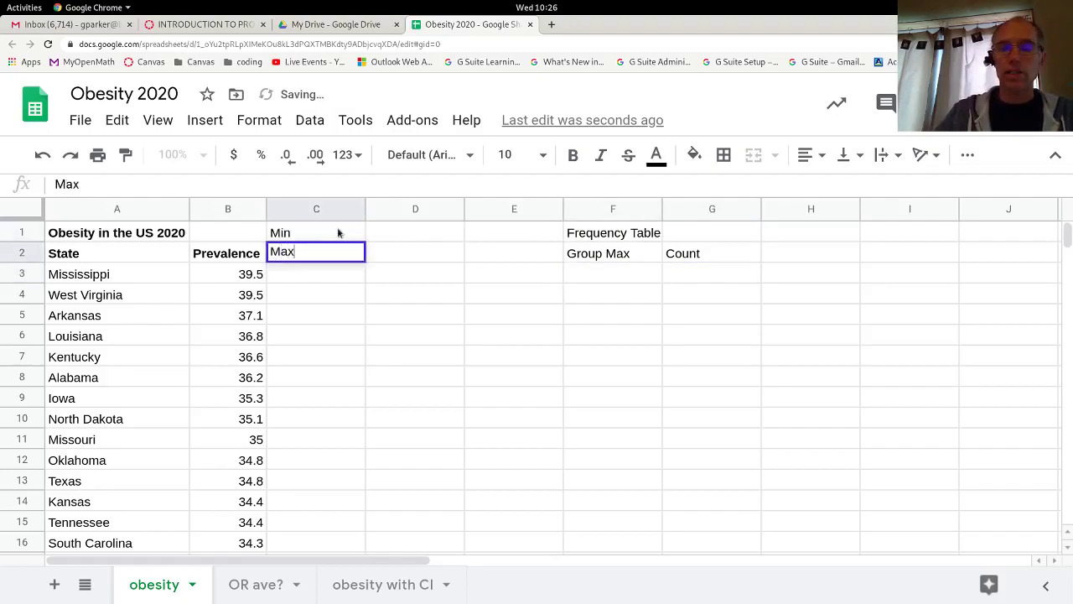
key(Tab)
key(Up)
text(=)
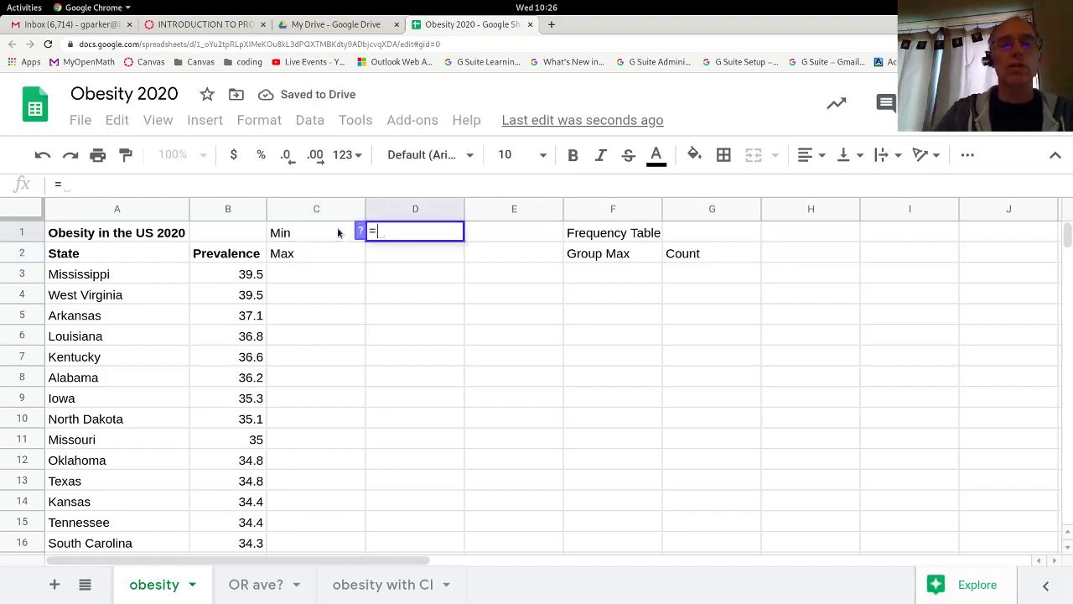
text(min()
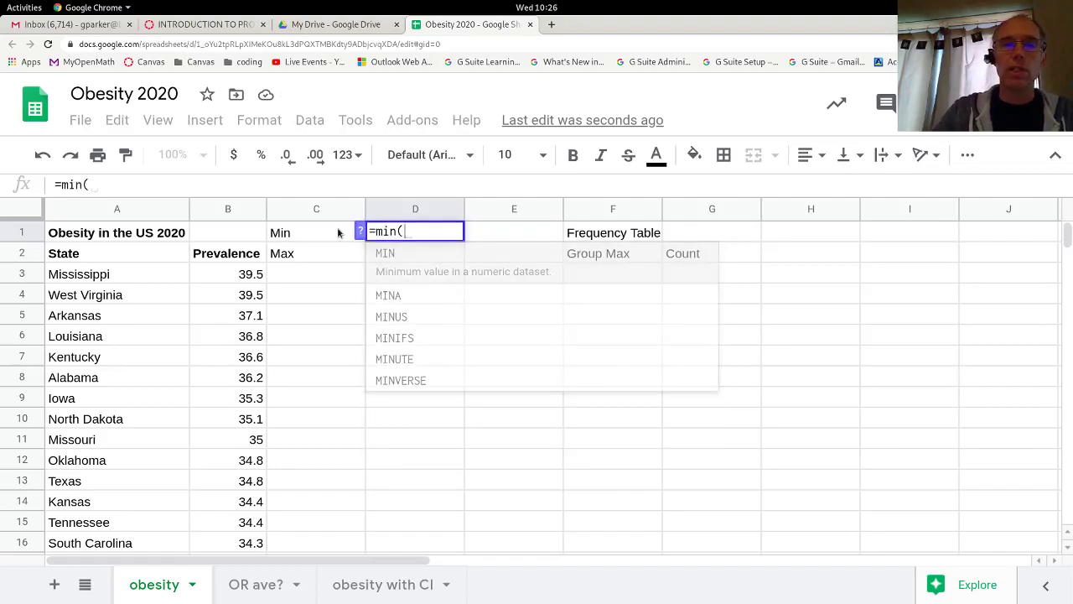
click(337, 232)
key(Down)
key(Left)
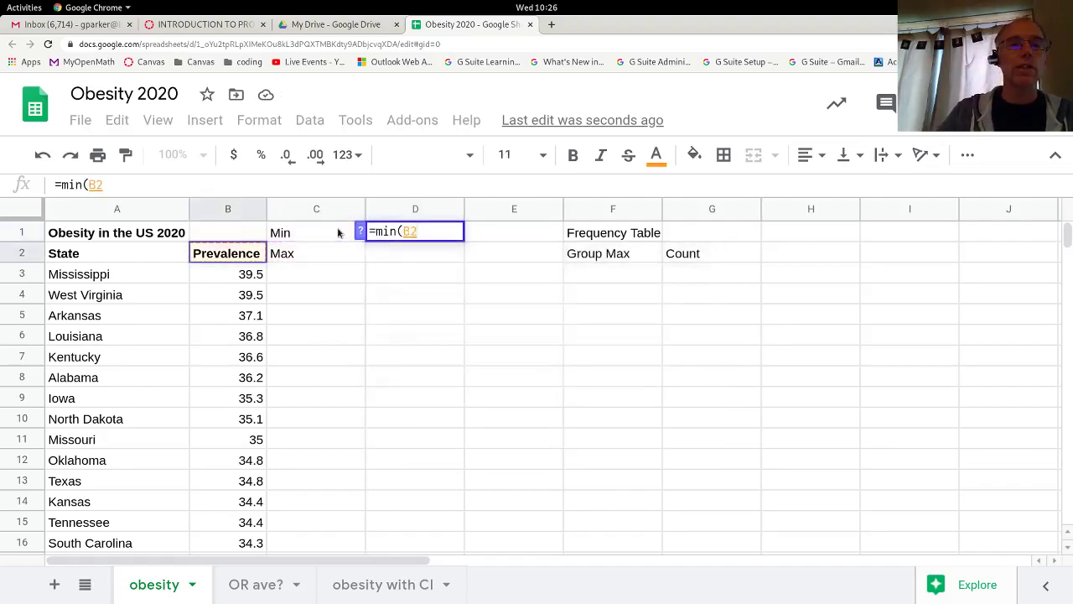
key(Down)
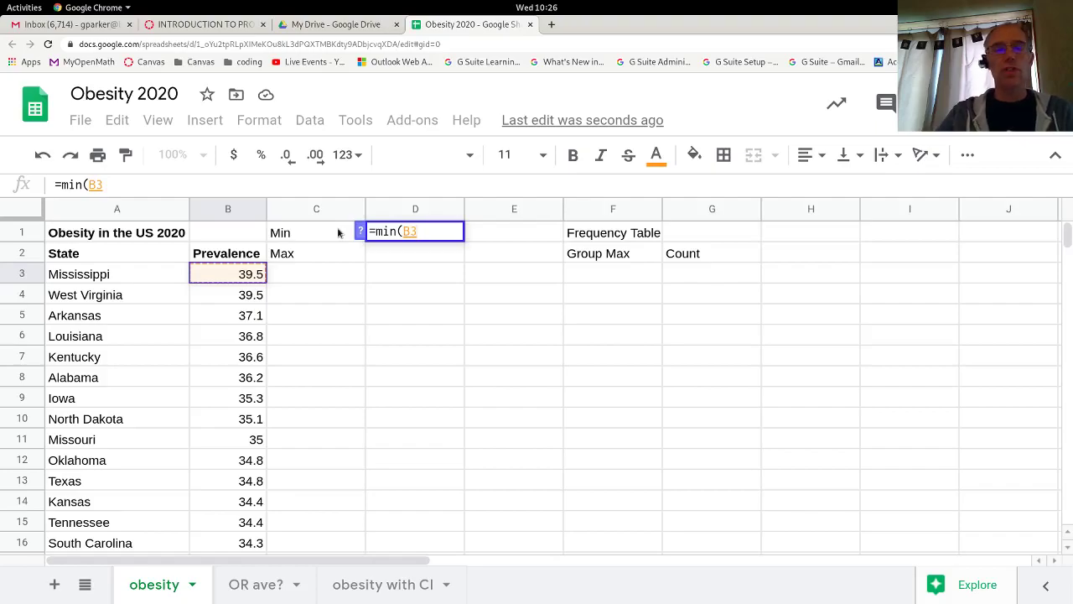
key(ctrl+shift+Down)
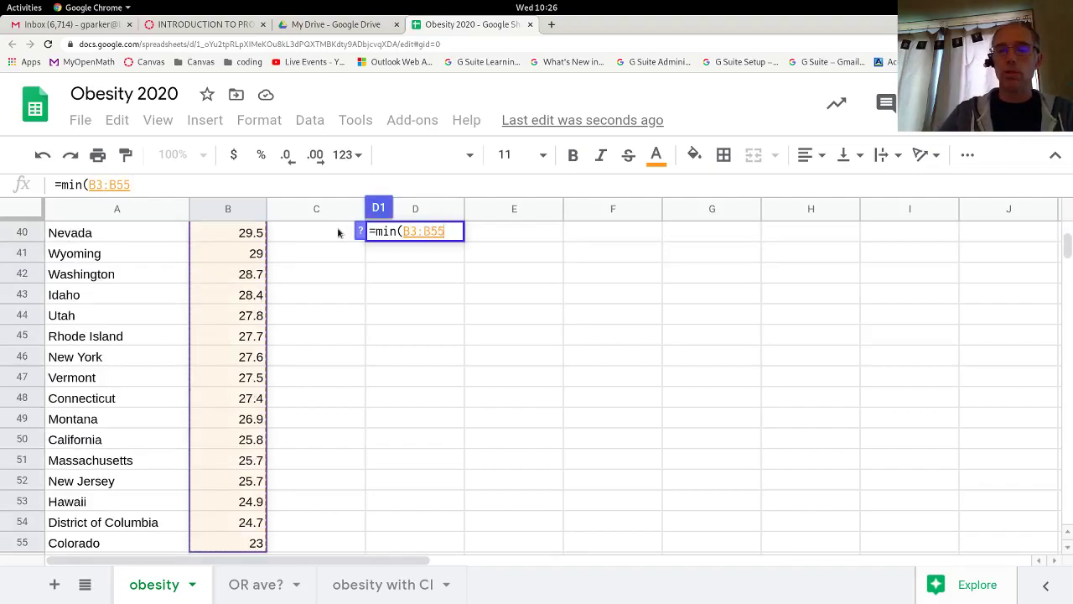
text())
key(Return)
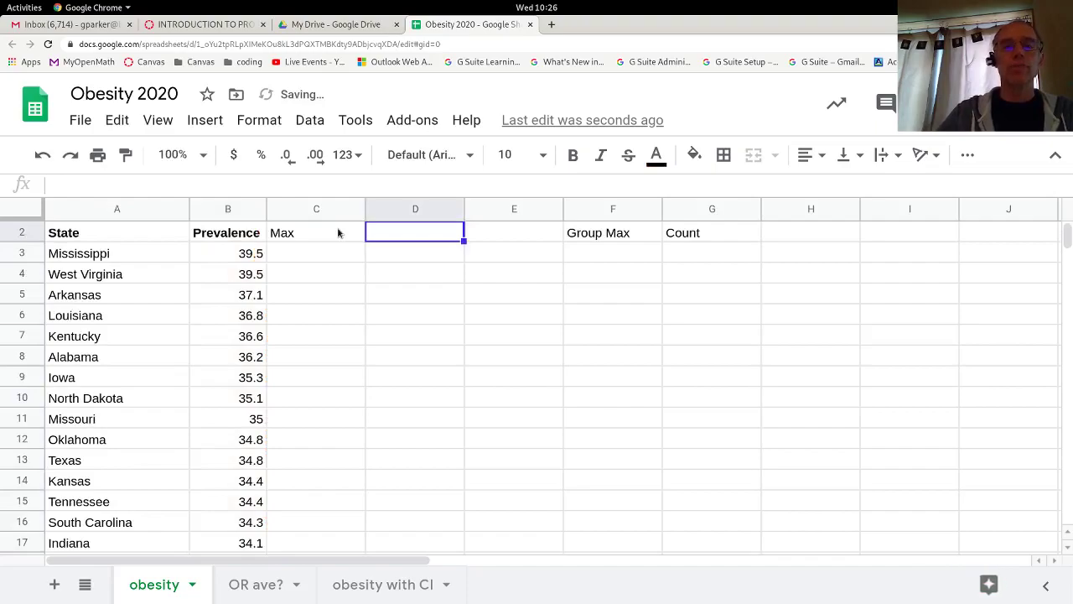
Enter =MAX(B3:B55) in D2 to get the highest prevalence, 39.5.
text(=max()
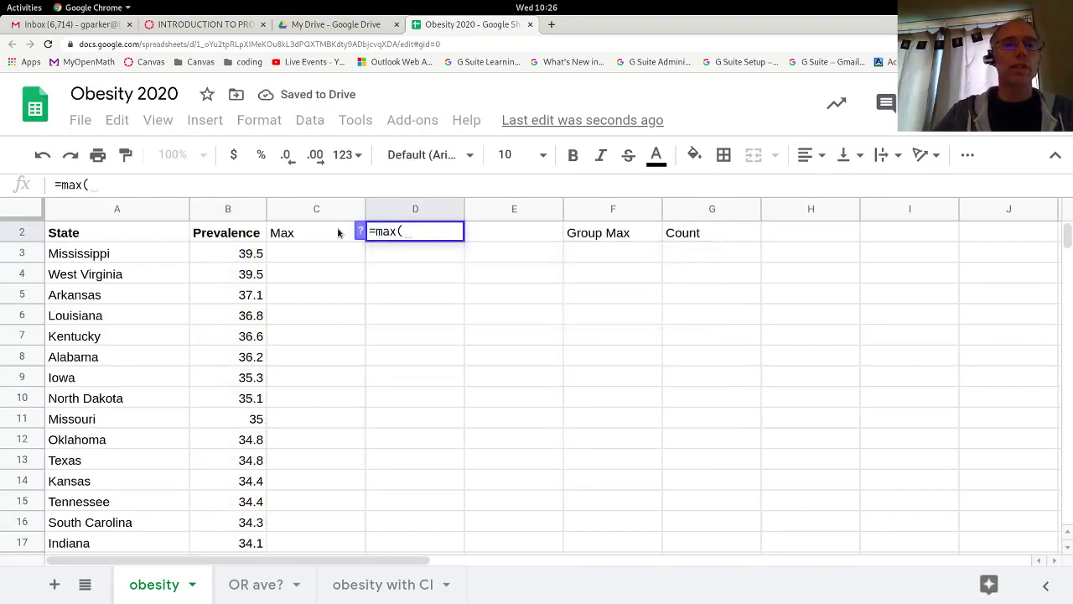
click(238, 255)
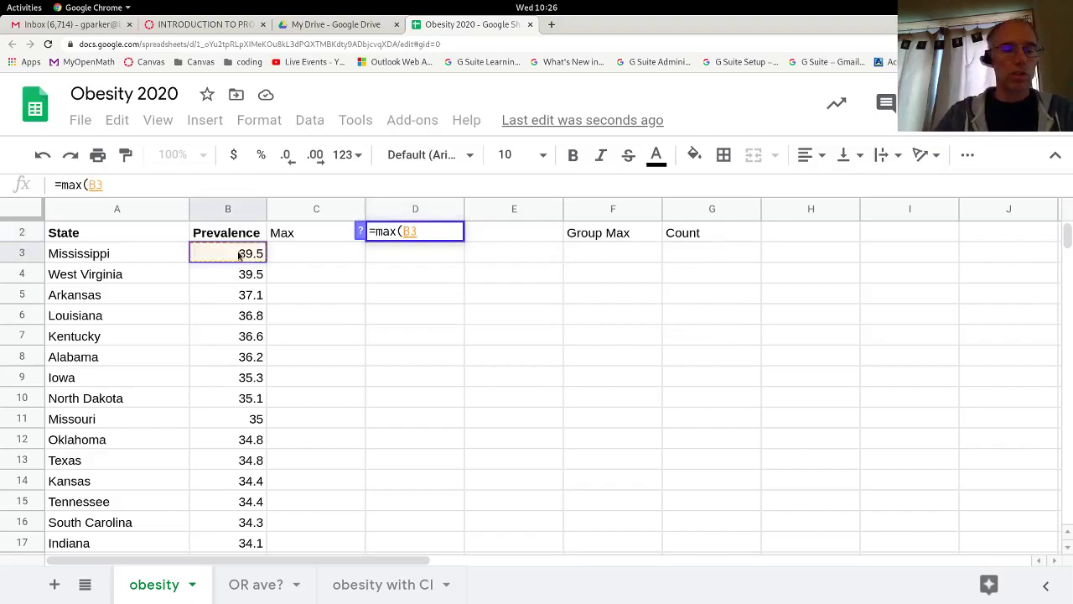
key(ctrl+shift+Down)
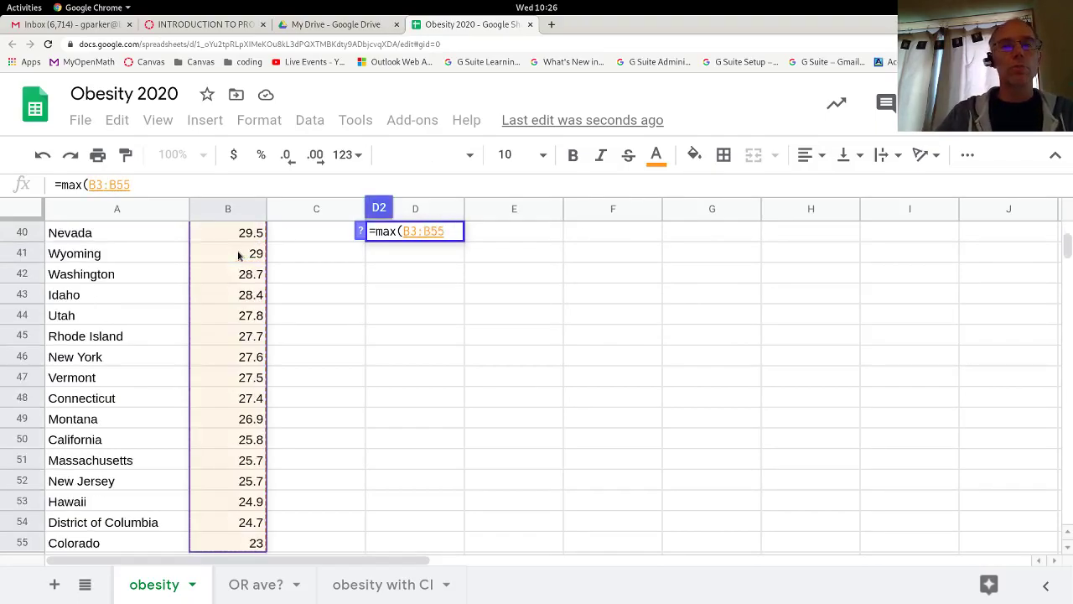
text())
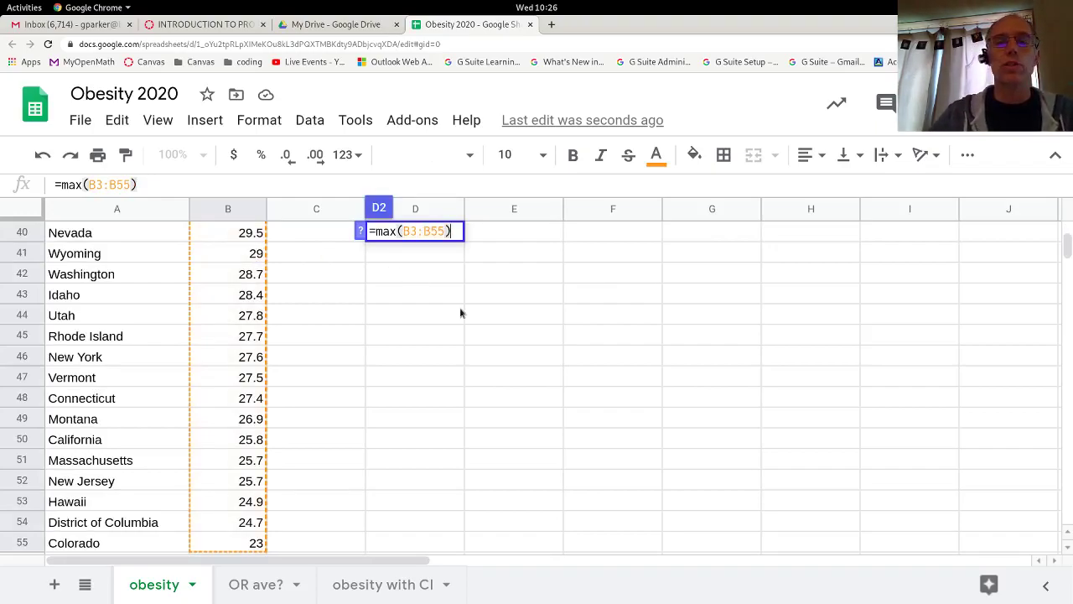
key(Return)
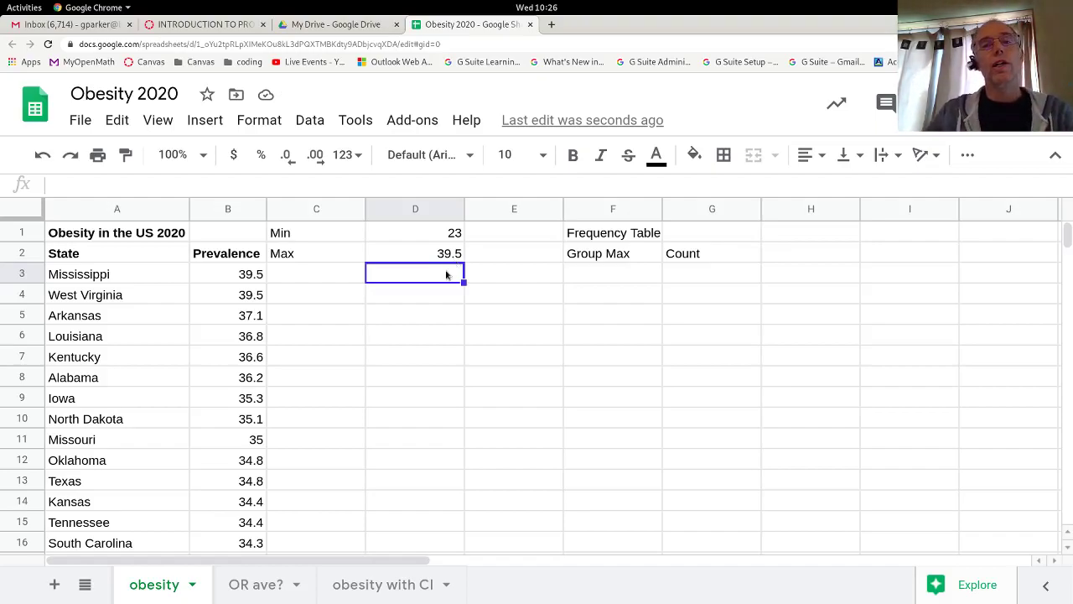
Label C3 'Range' and C4 'group width', and compute the range =D2-D1 (16.5) in D3.
click(340, 295)
text(g)
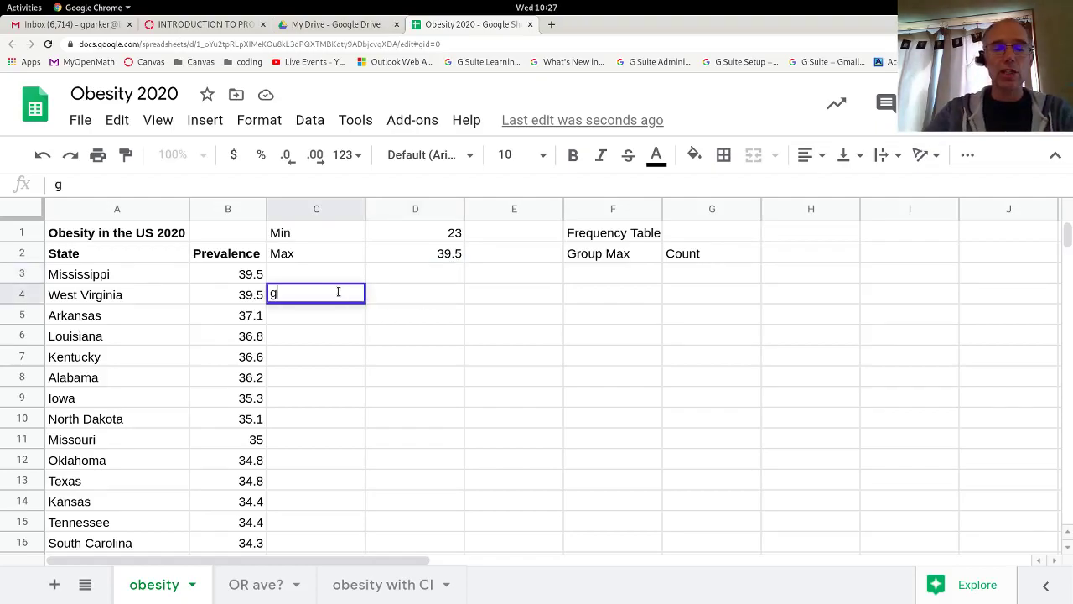
text(roup width)
key(Tab)
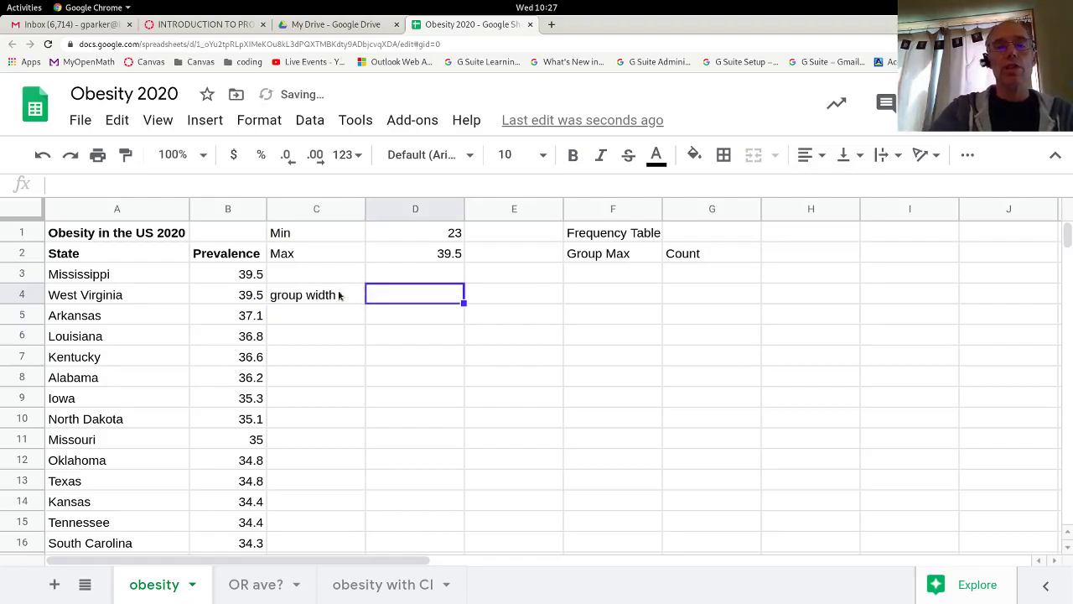
key(Up)
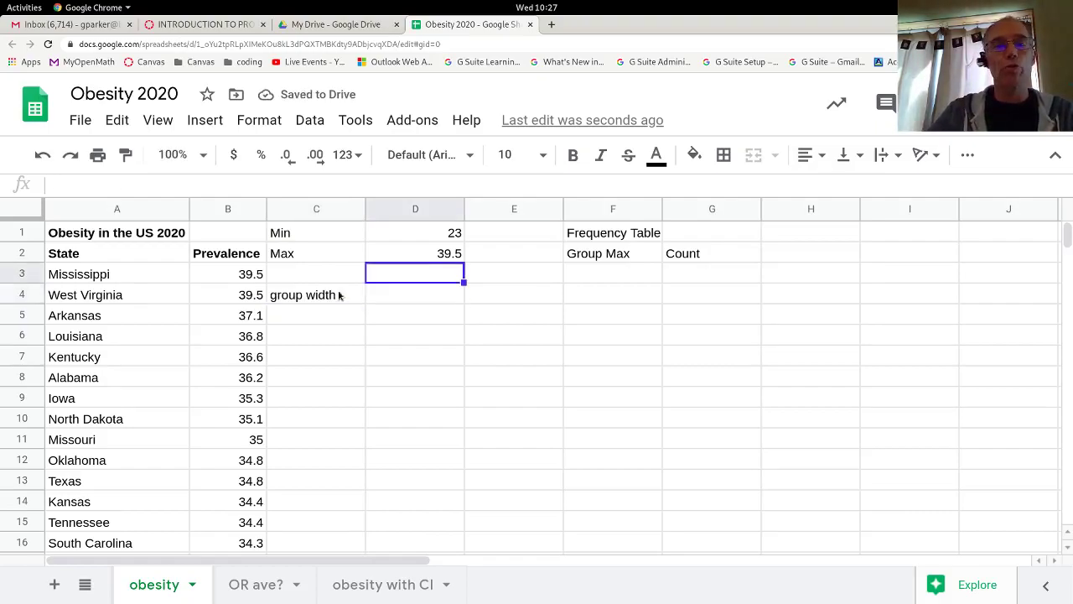
key(Left)
text(Range)
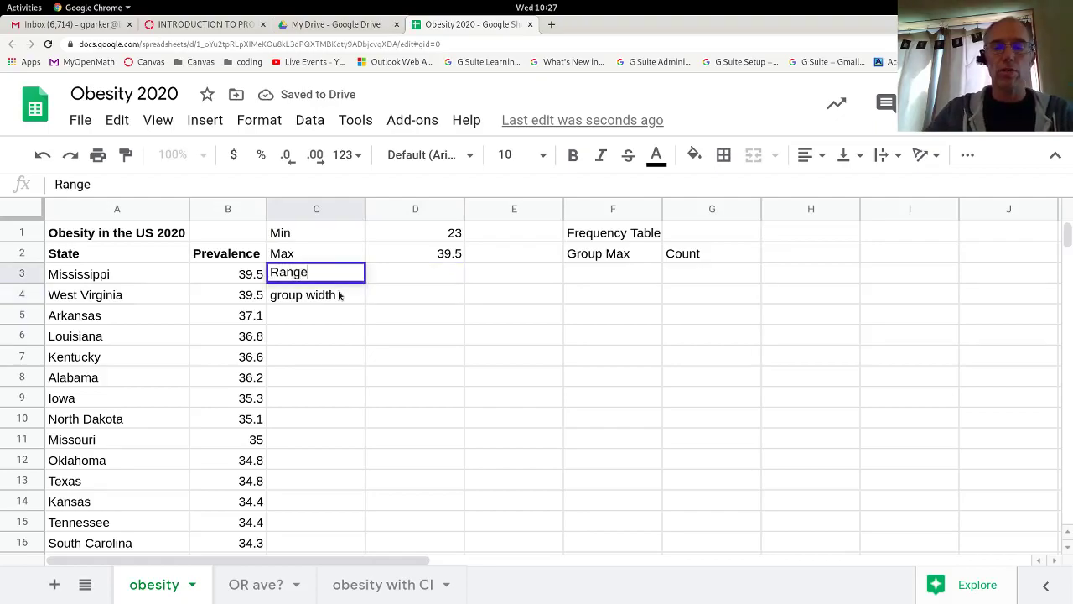
key(Tab)
text(=D2)
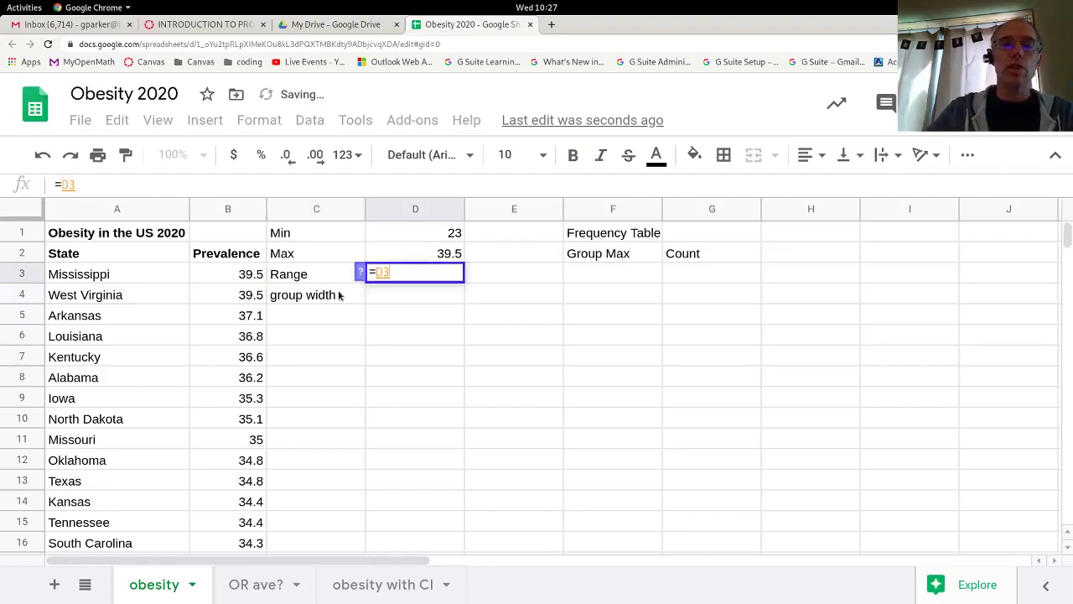
text(-D2)
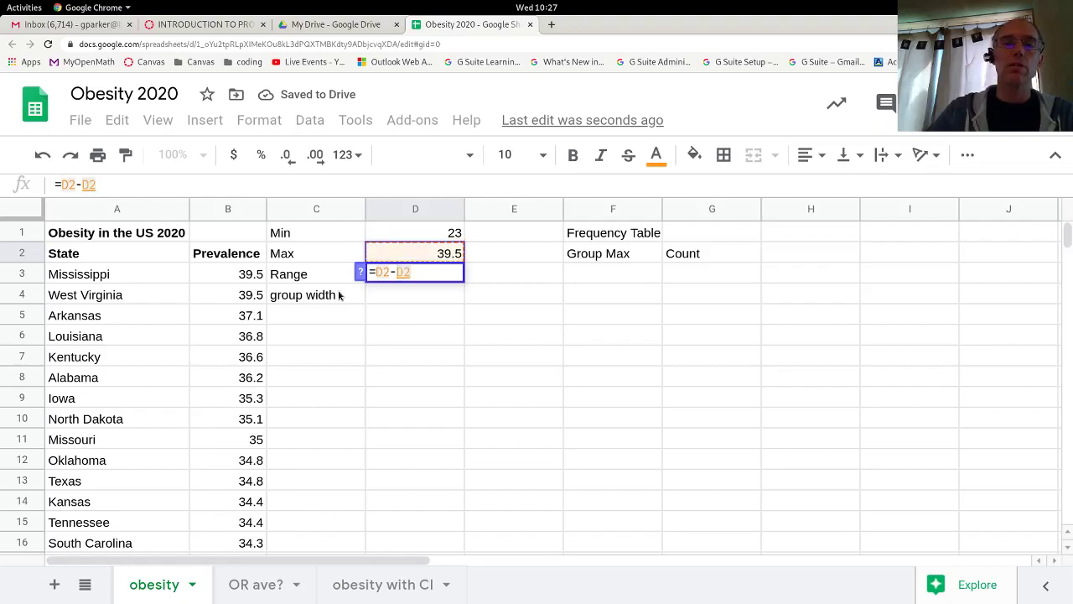
key(Up)
key(Return)
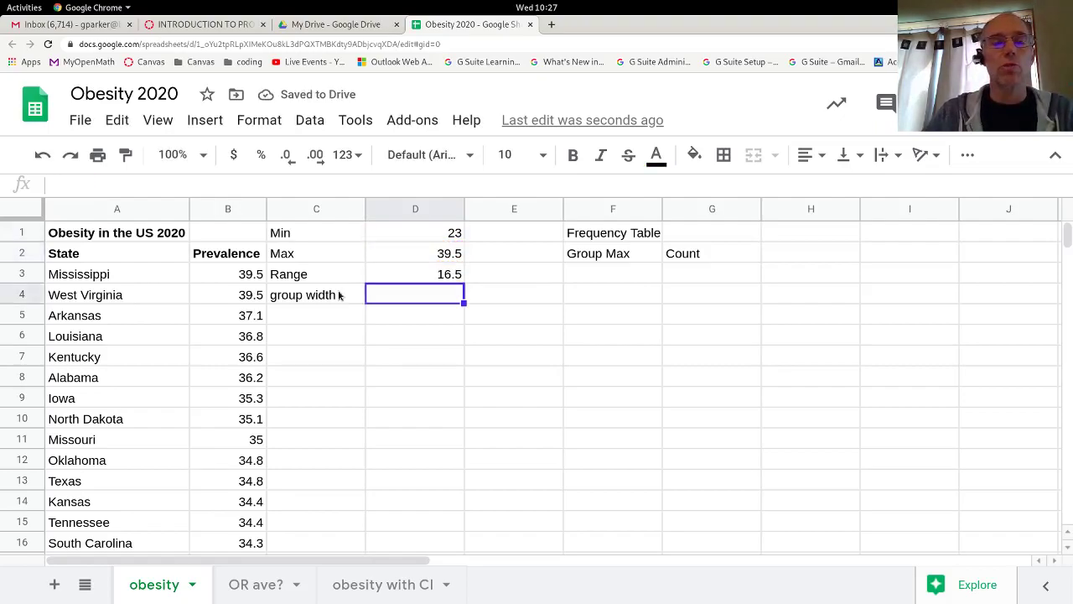
Enter =D3/10 (1.65) in D4 and type 2 as the chosen width in D5.
text(=)
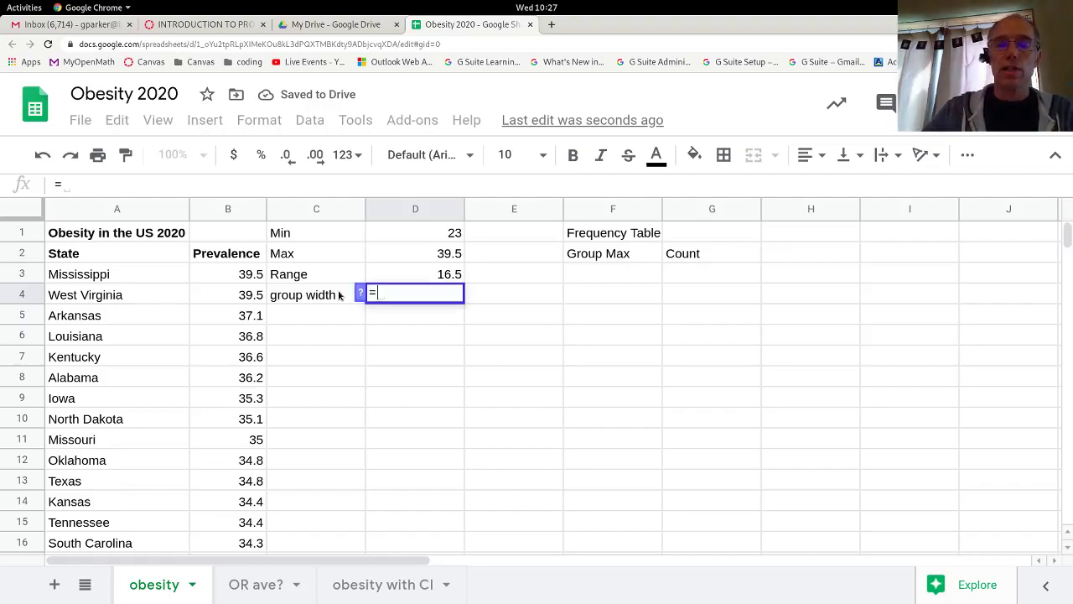
key(Up)
text(/)
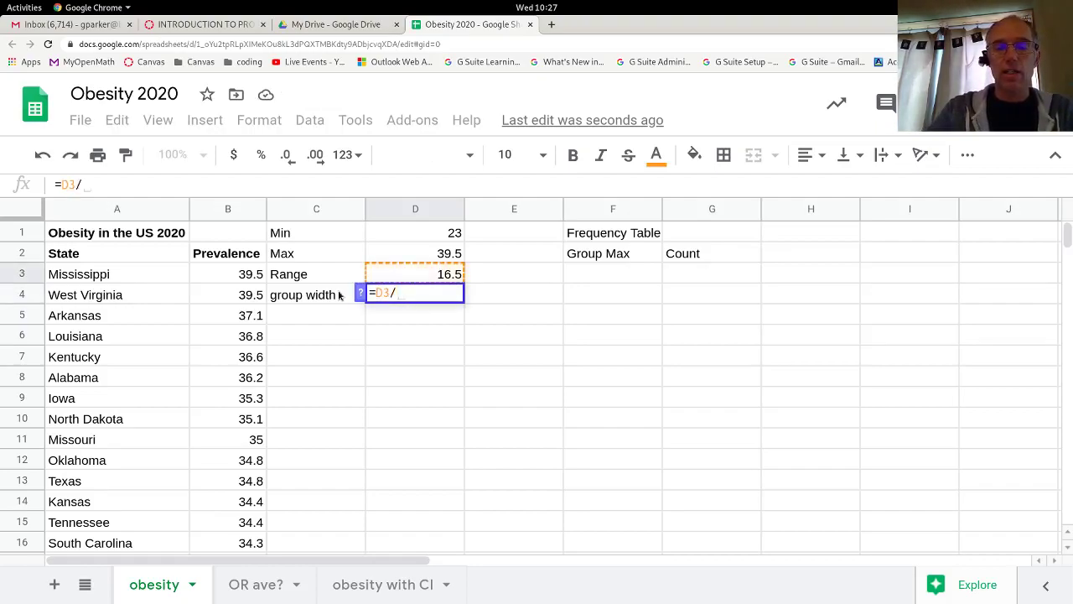
text(10)
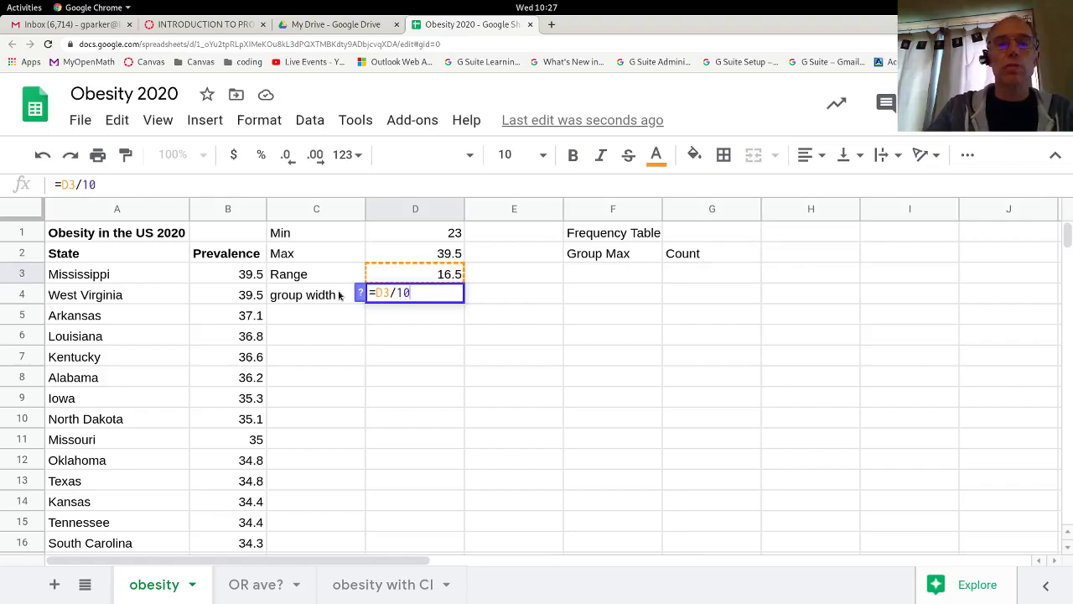
key(Return)
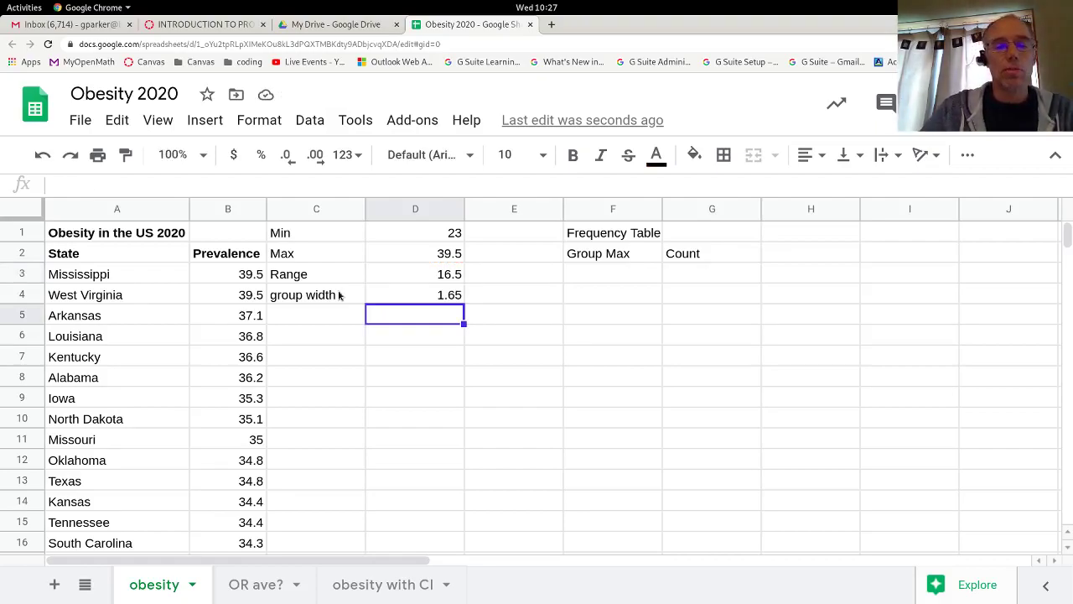
text(2)
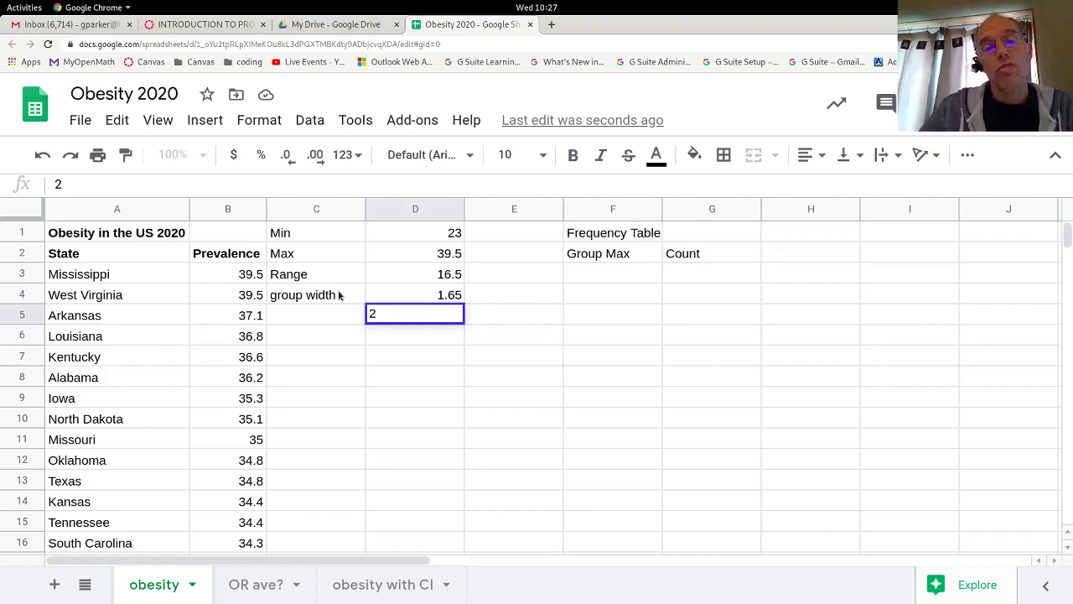
key(Up)
key(Up)
key(Up)
key(Up)
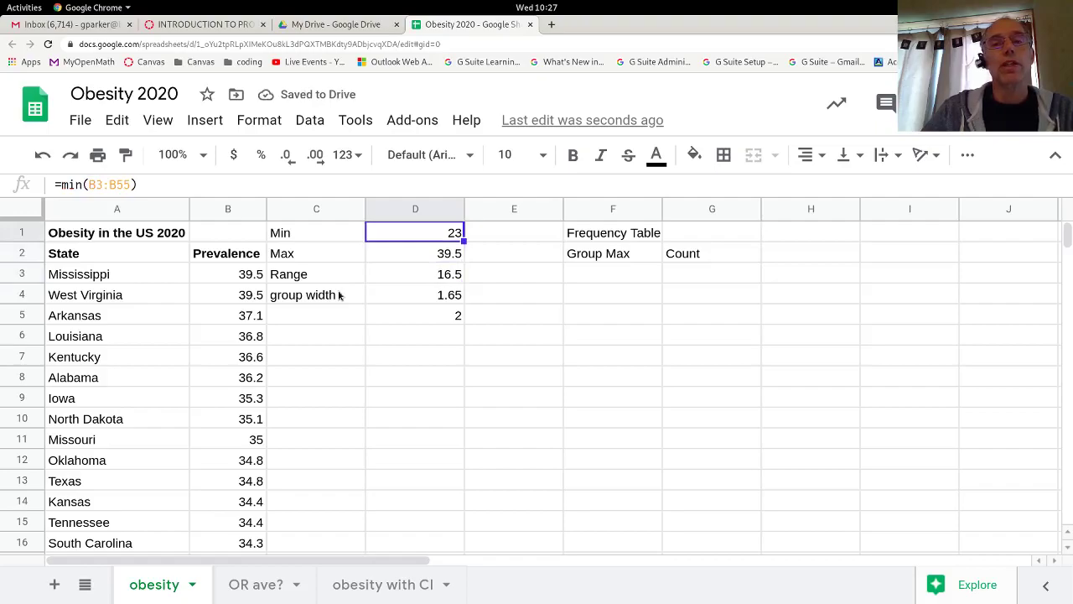
Enter 24 and 26 in F3:F4 and fill the series down to 40 in F11.
key(Down)
key(Right)
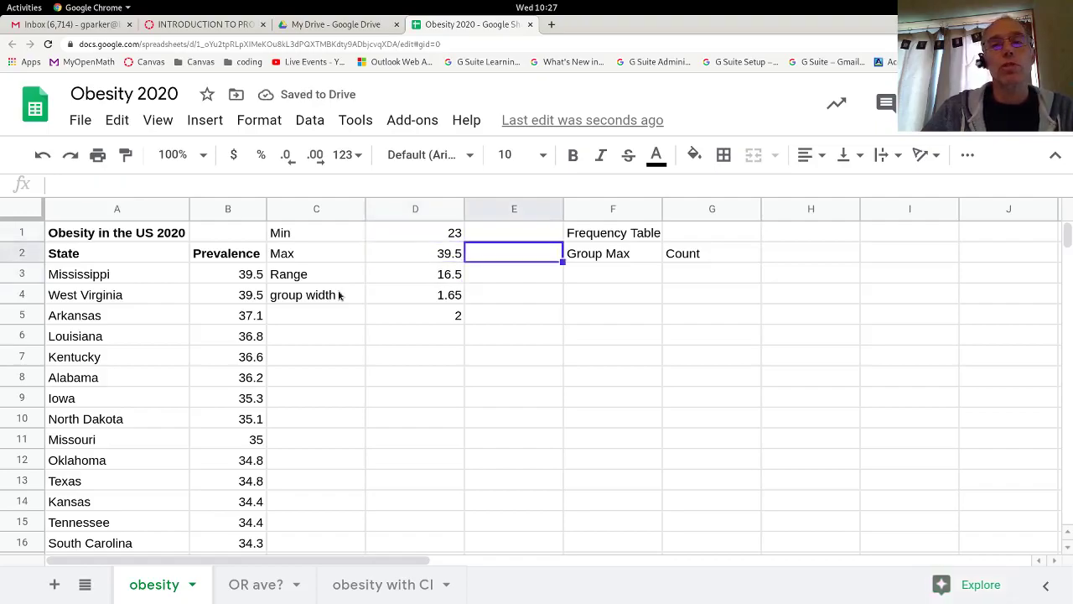
key(Down)
key(Right)
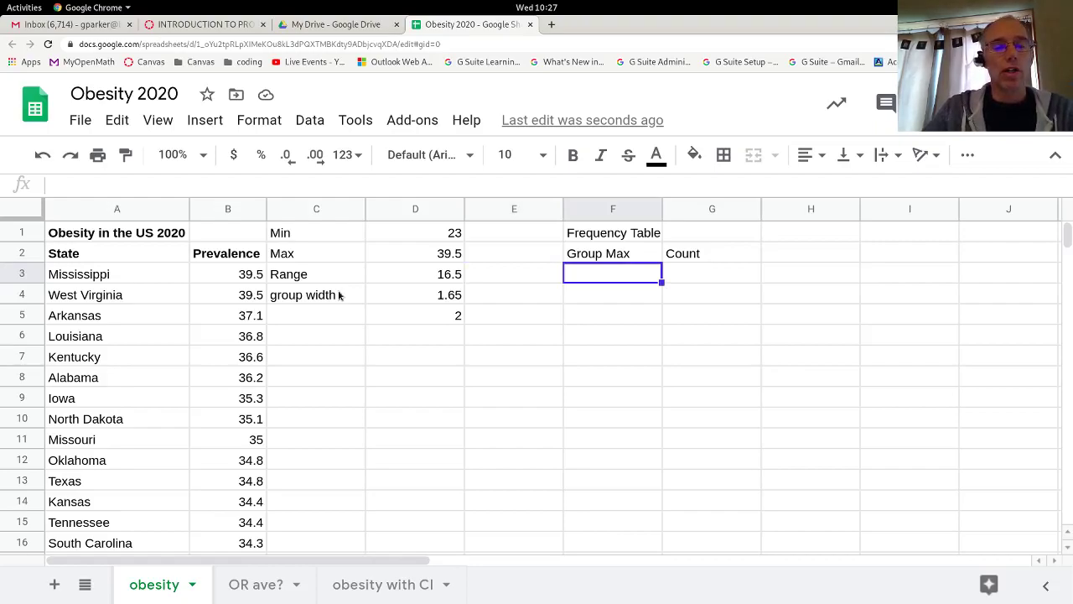
text(24)
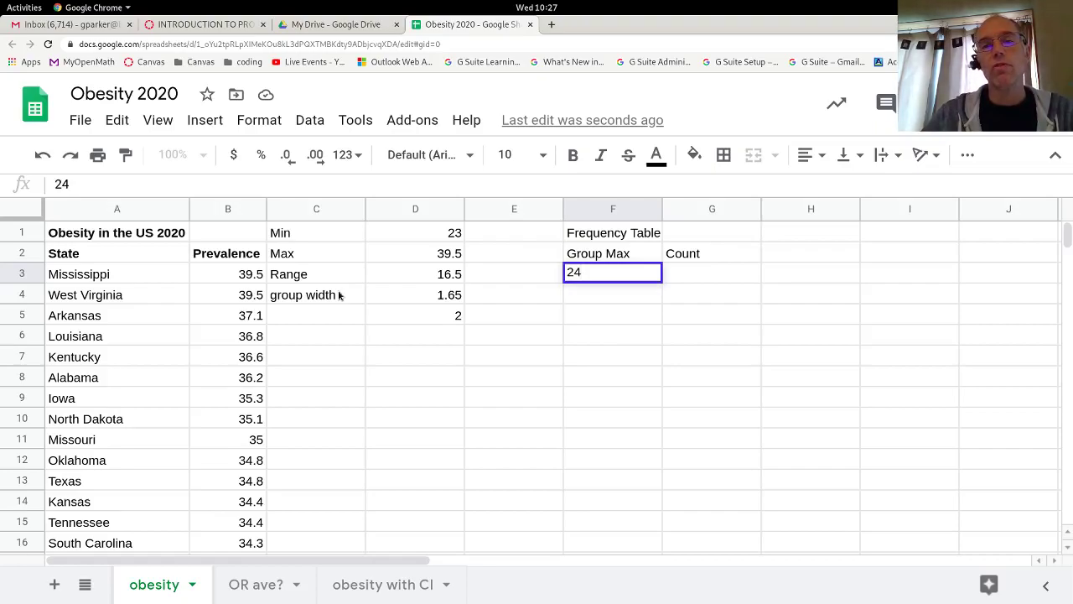
key(Return)
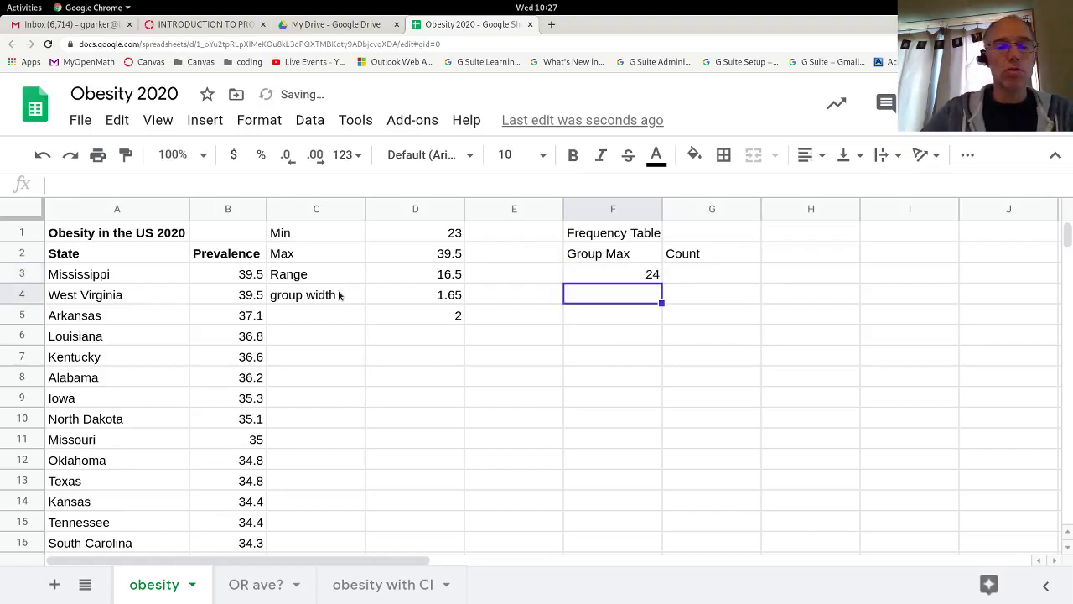
text(26)
key(Return)
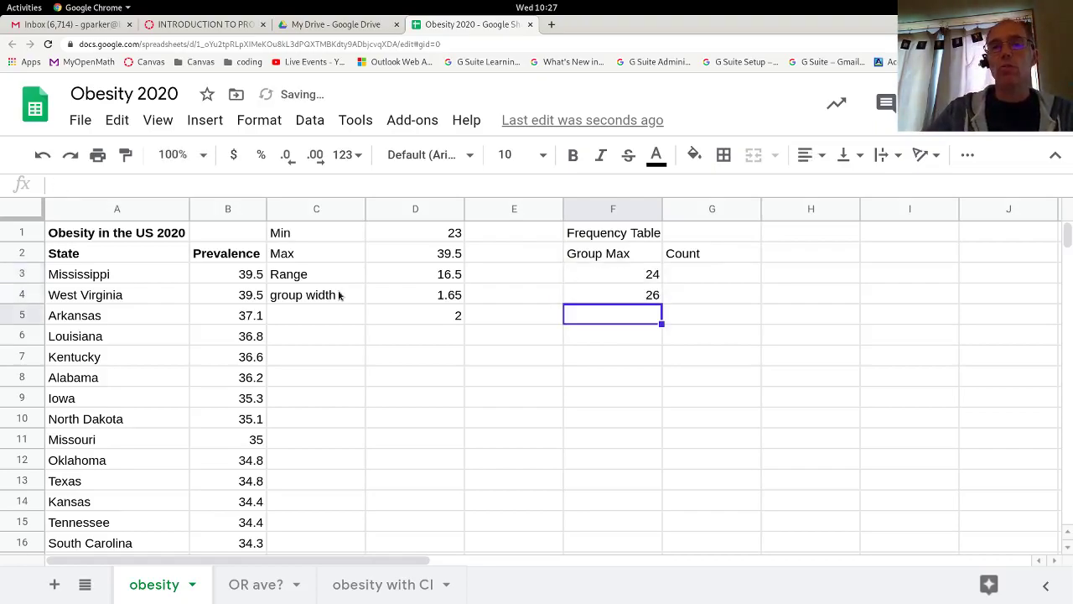
key(Up)
key(Up)
key(shift+Down)
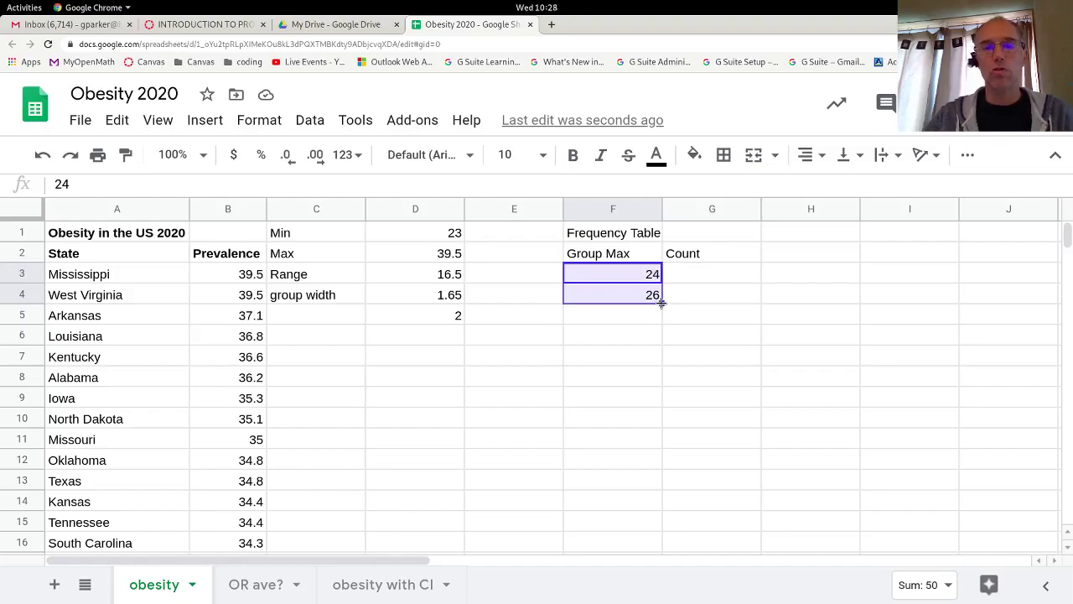
drag(661, 303, 660, 447)
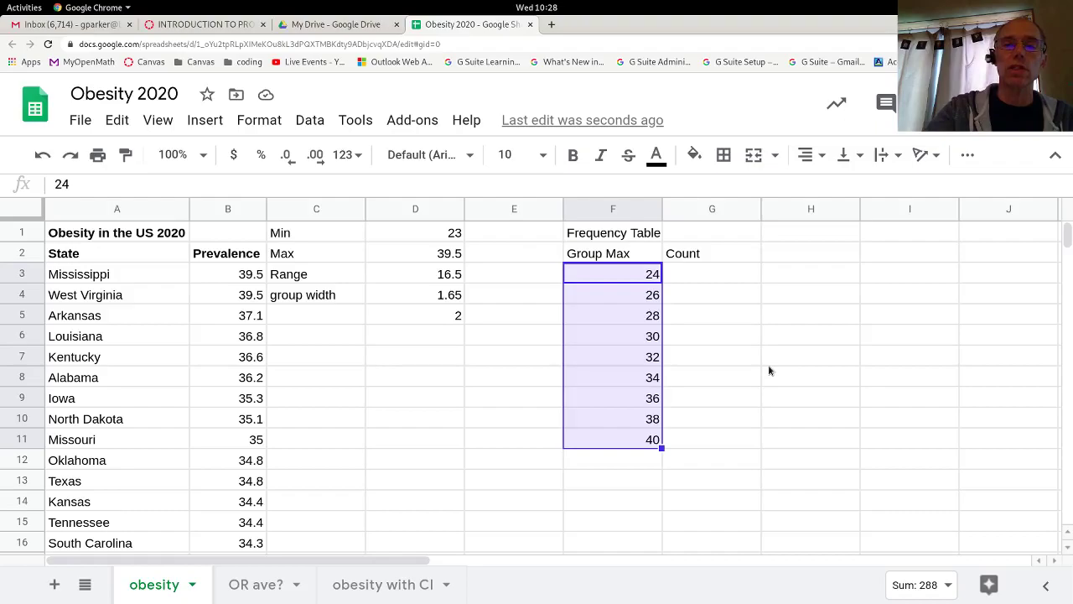
key(Right)
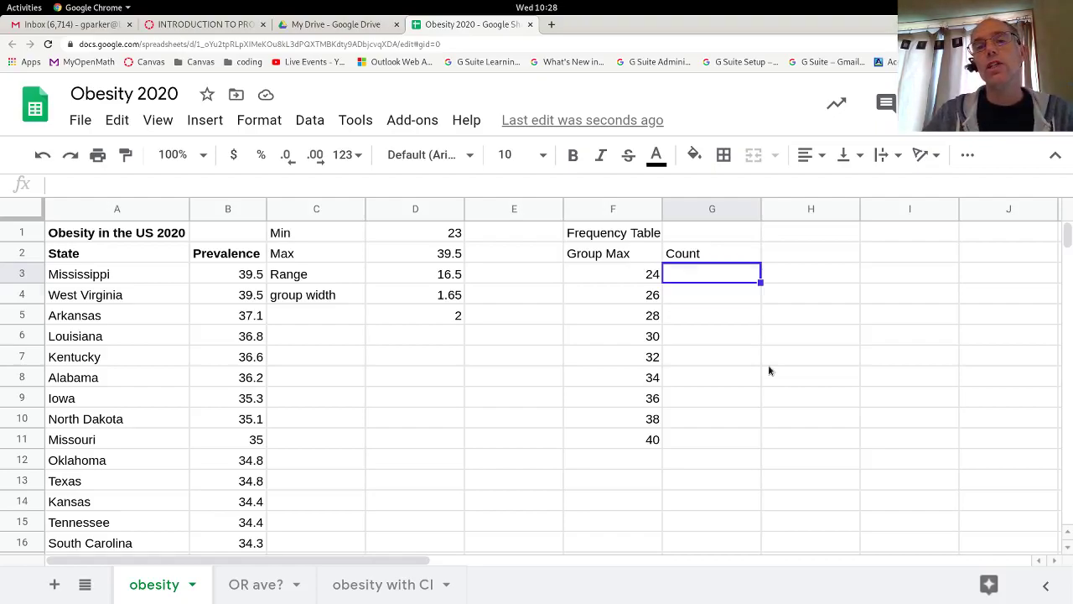
Enter =FREQUENCY(B3:B55,F3:F11) across G3:G12, giving counts 1, 5, 6, 9, 9, 7, 10, 4, 2, 0.
key(shift+Down)
key(shift+Down)
key(shift+Down)
key(shift+Down)
key(shift+Down)
key(shift+Down)
key(shift+Down)
key(shift+Down)
key(shift+Down)
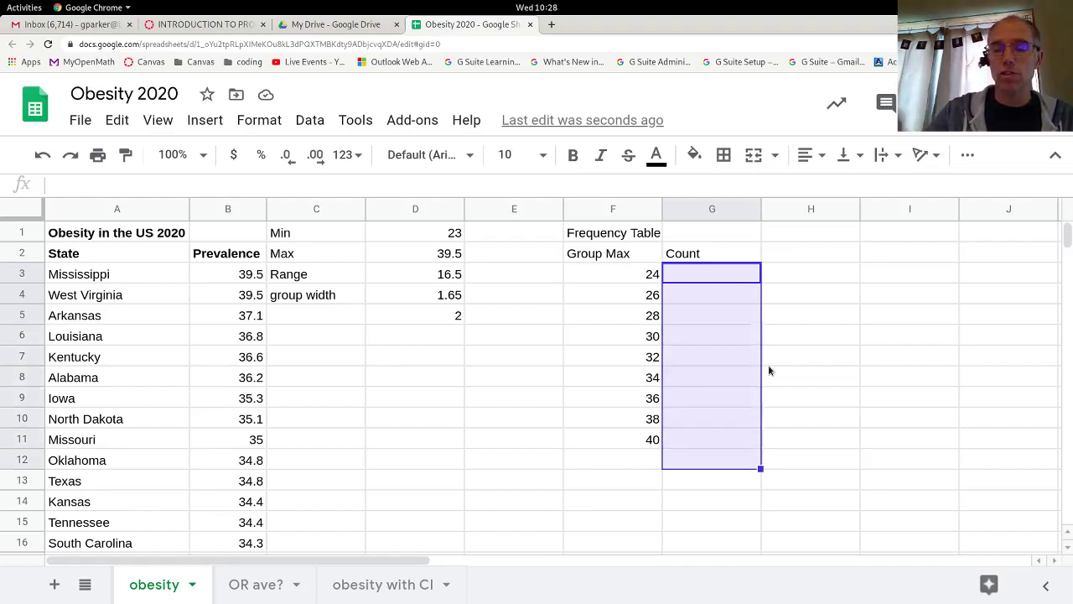
text(=freq)
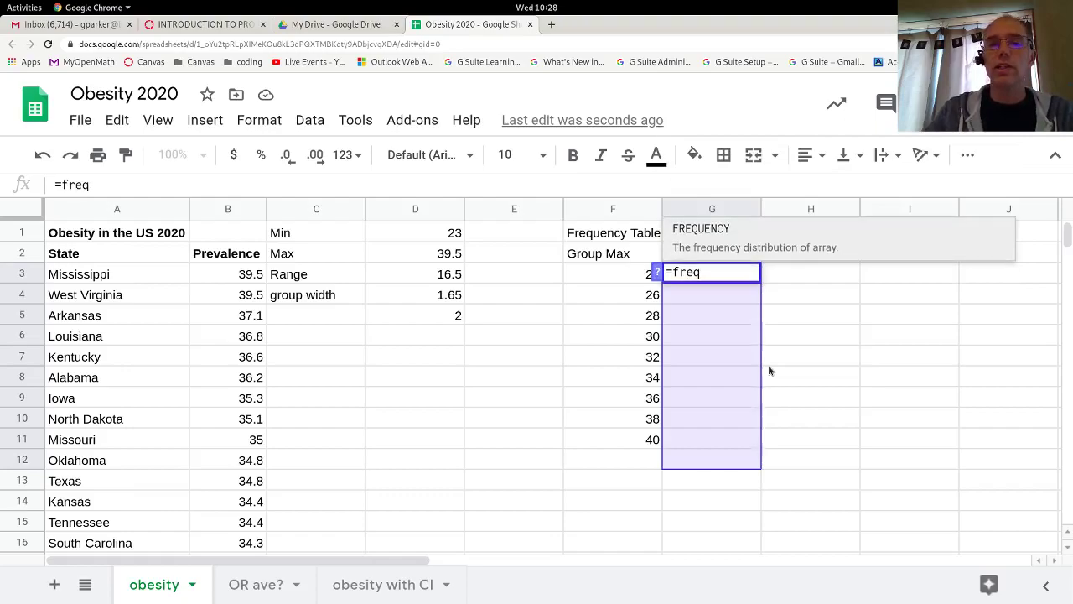
key(Tab)
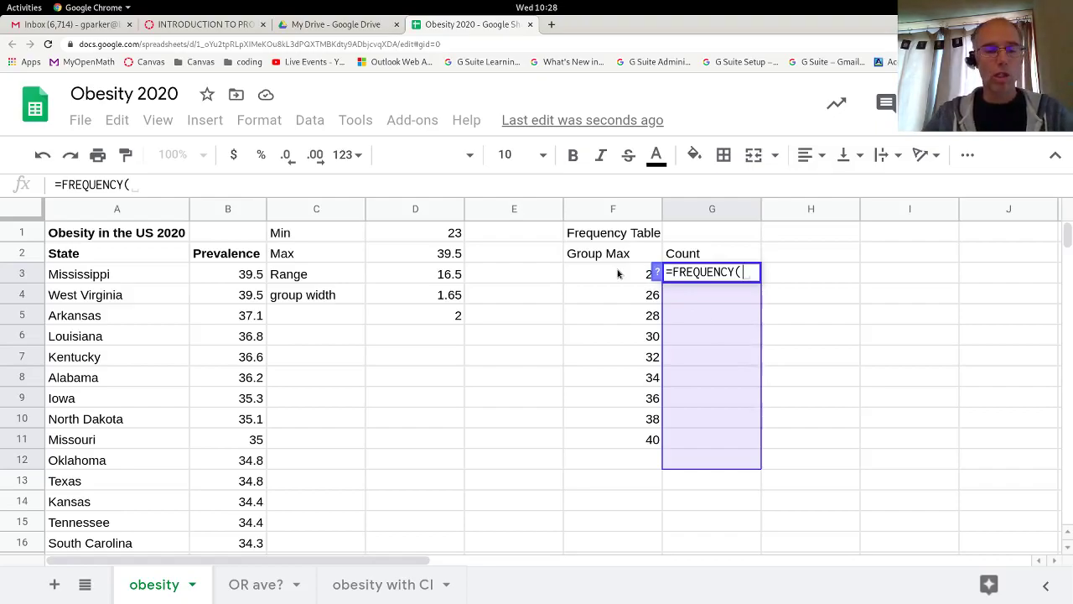
click(245, 277)
key(shift+Down)
key(shift+Down)
key(shift+Down)
key(shift+Down)
key(shift+Down)
key(shift+Down)
key(shift+Down)
key(shift+Down)
key(shift+Down)
key(shift+Down)
key(shift+Down)
key(shift+Down)
key(shift+Down)
key(shift+Down)
key(shift+Down)
key(shift+Down)
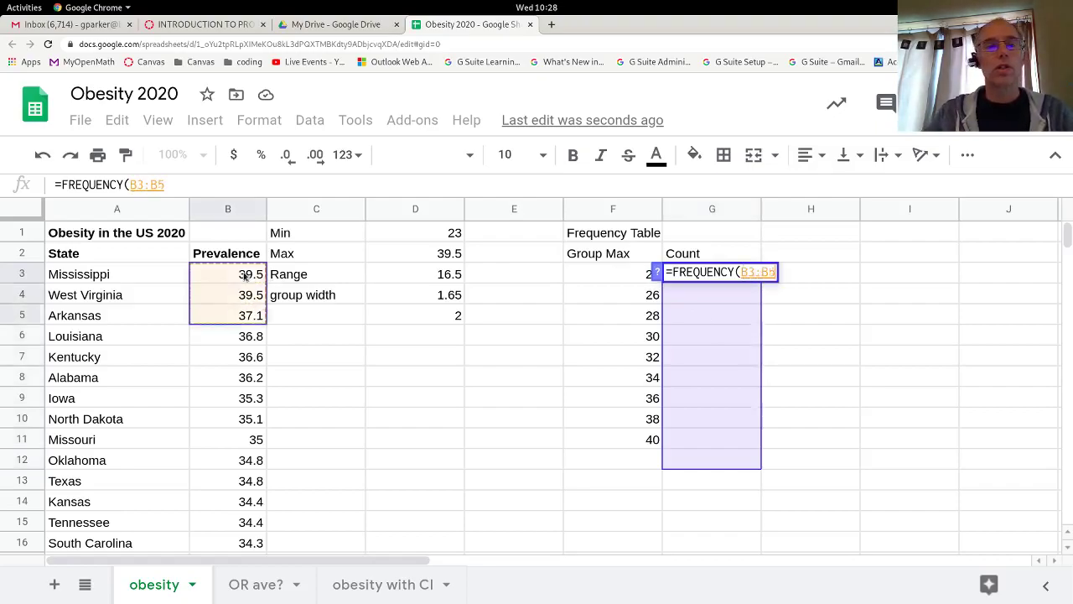
key(ctrl+shift+Down)
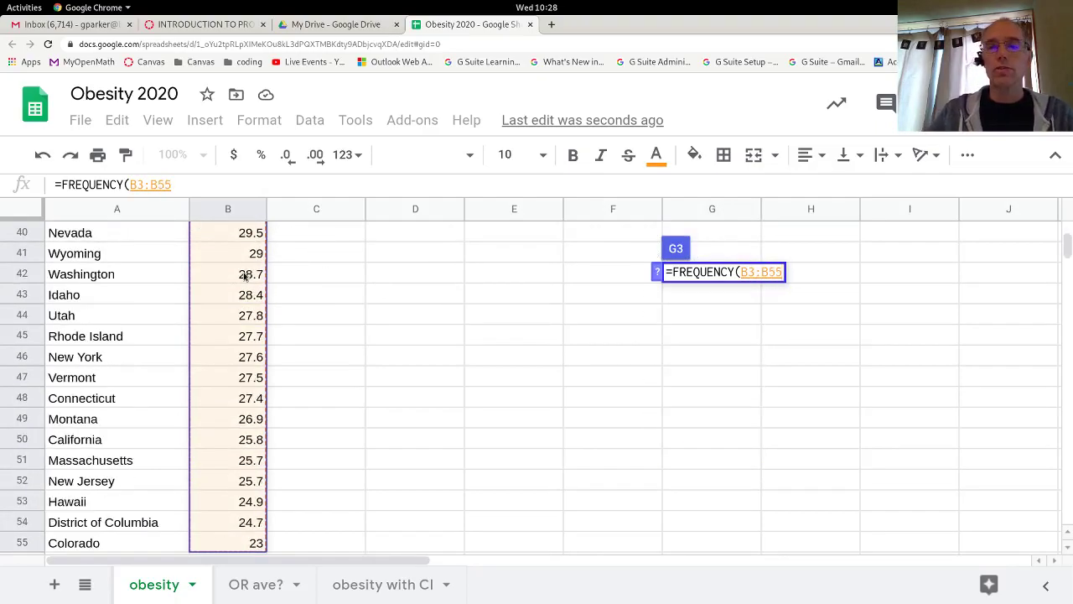
text(,)
scroll(506, 327, up, 7)
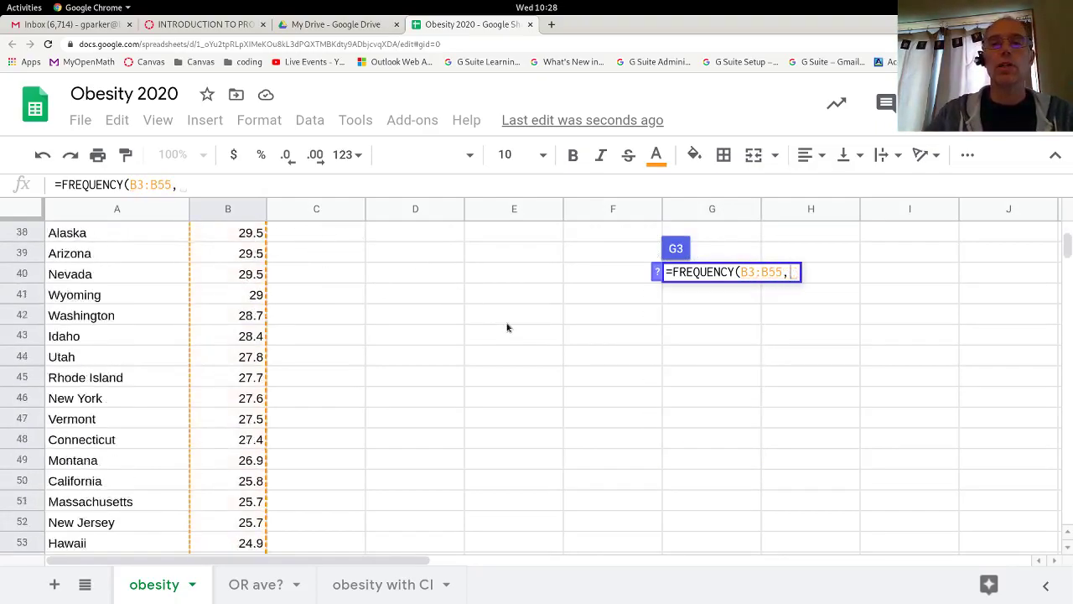
scroll(507, 327, up, 6)
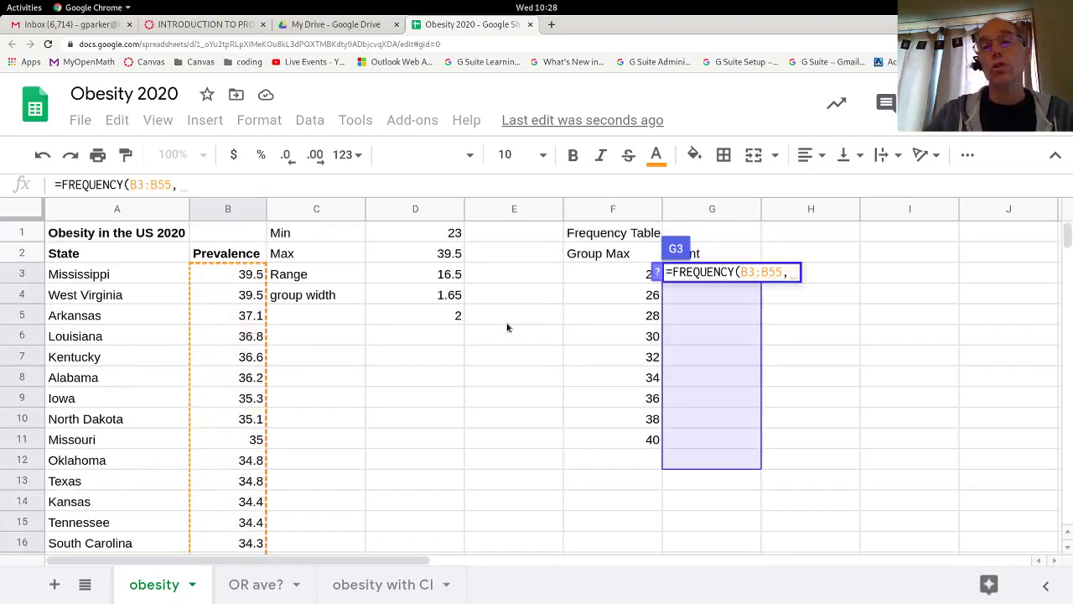
click(629, 279)
key(shift+Down)
key(shift+Down)
key(shift+Down)
key(shift+Down)
key(shift+Down)
key(shift+Down)
key(shift+Down)
key(shift+Down)
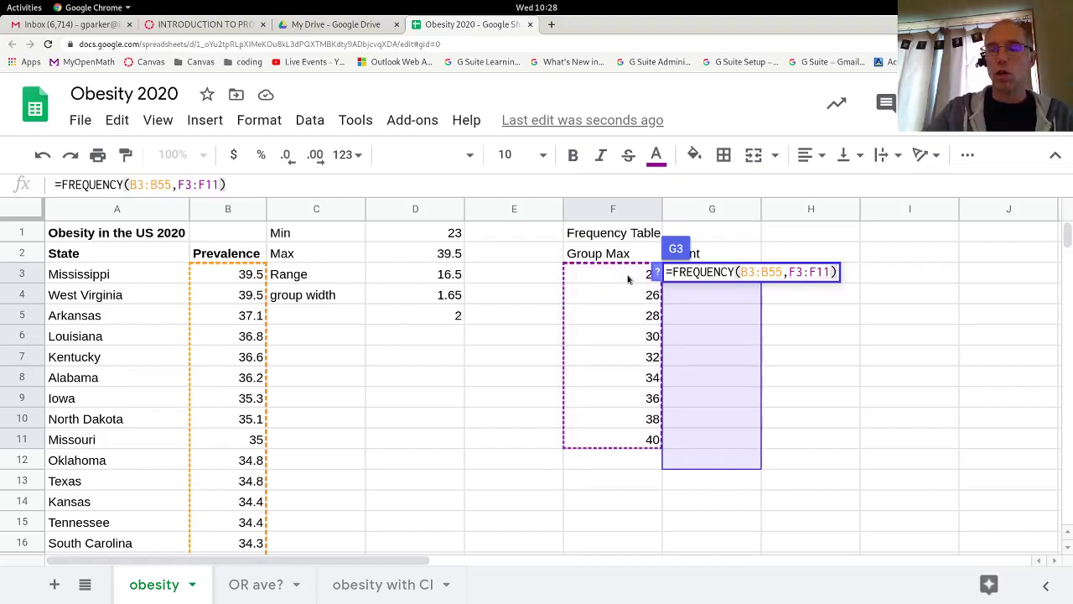
key(Return)
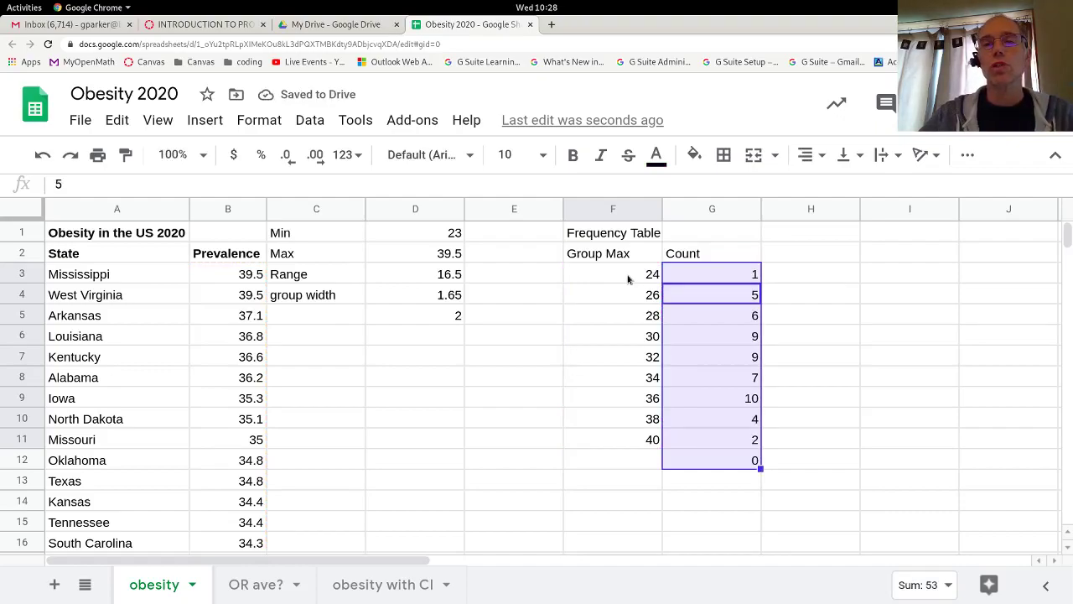
key(Left)
key(Up)
key(Right)
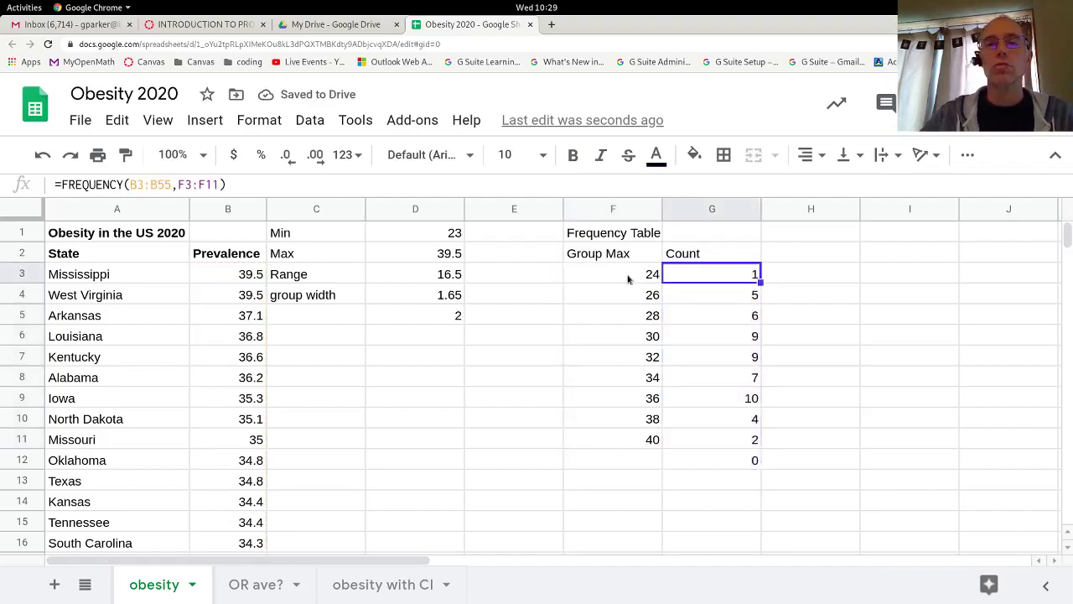
Insert a column before Count and head it 'Percent Obese'.
click(201, 126)
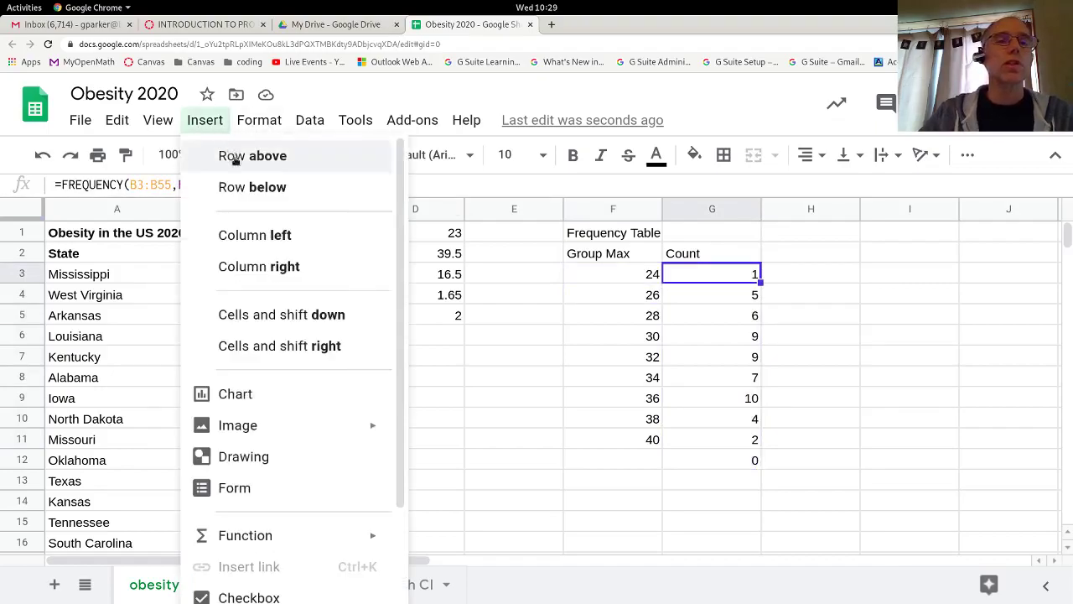
click(243, 233)
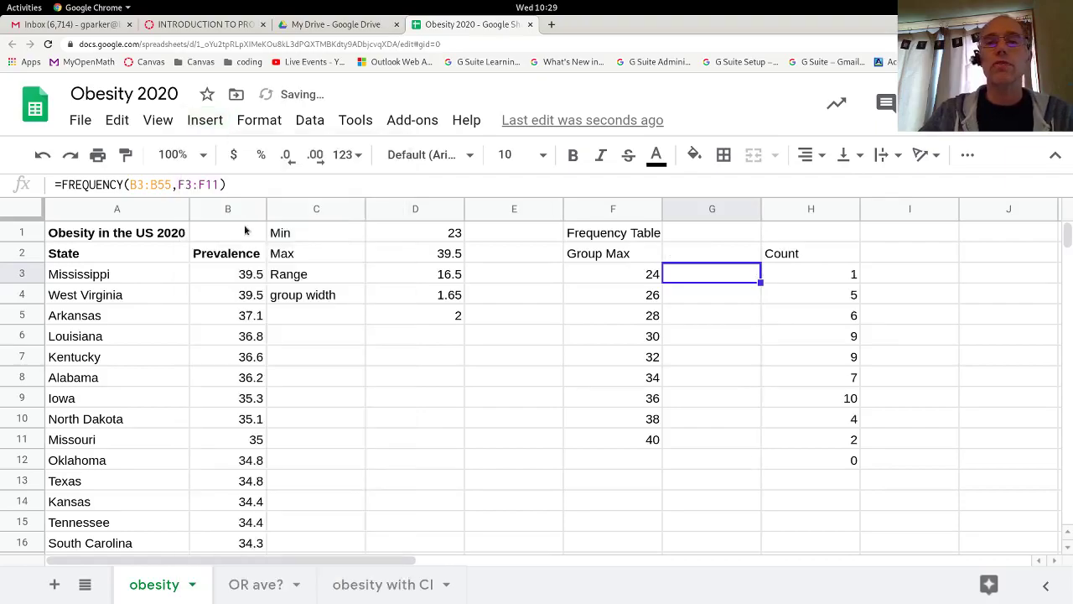
click(684, 251)
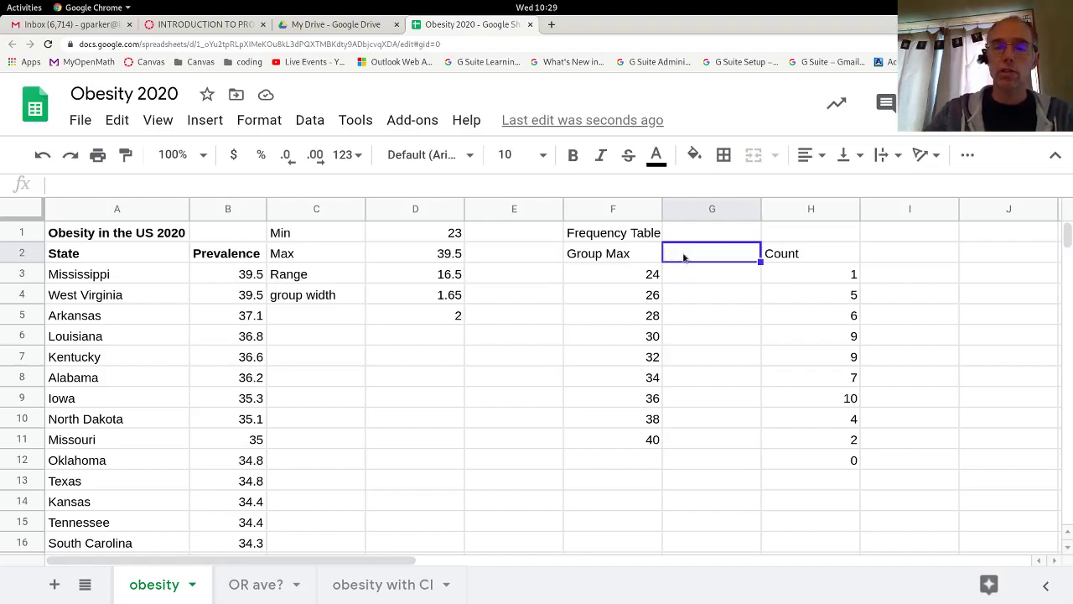
text(Percent Obese)
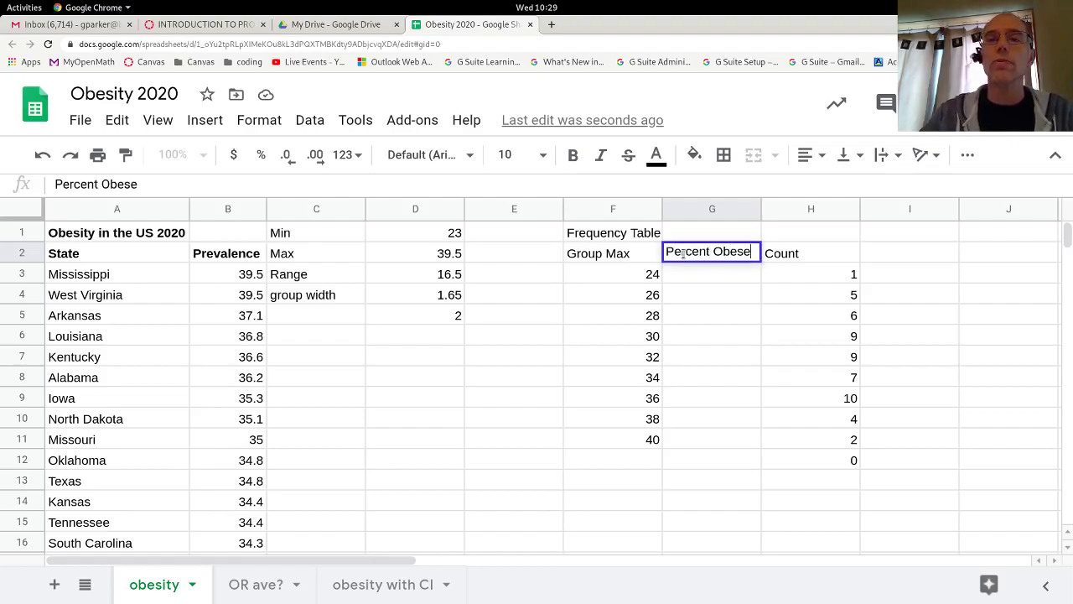
key(Return)
Enter the class labels 24.1-26, 26.1-28 and 22.1-24 in the Percent Obese column.
key(Down)
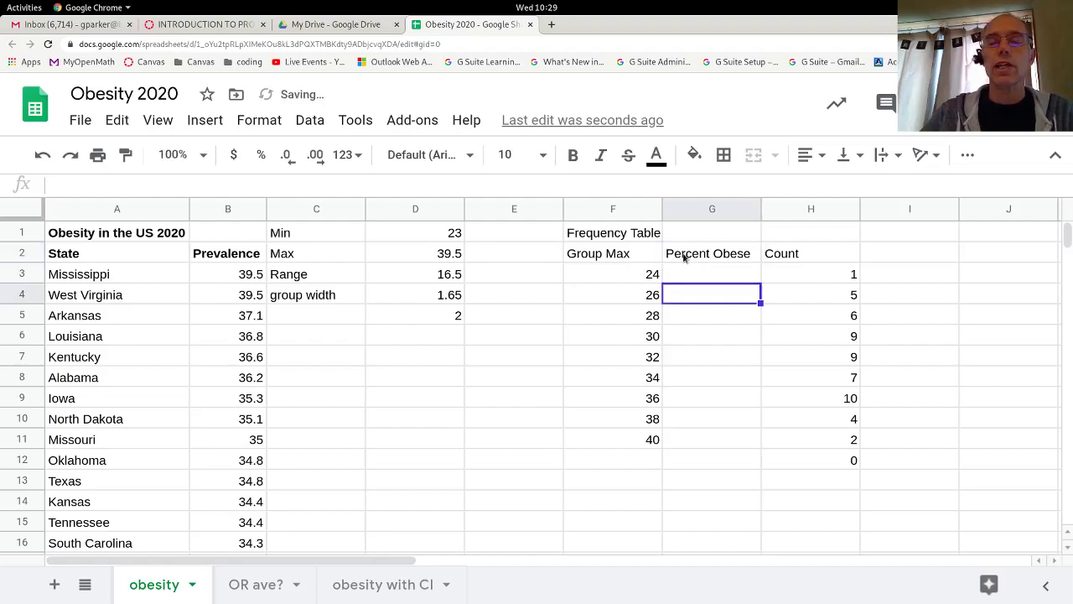
key(Up)
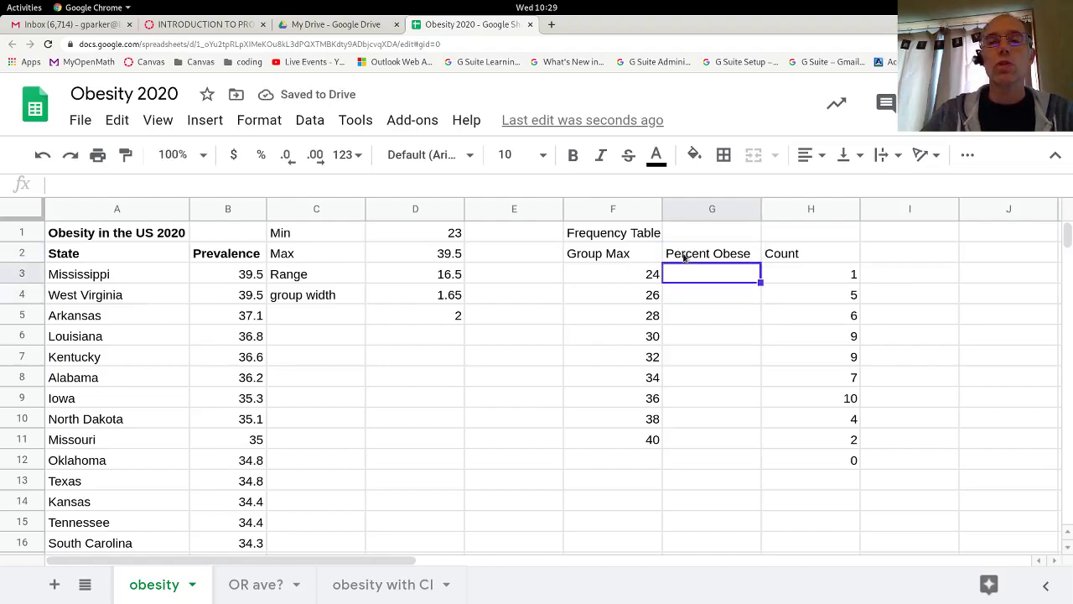
key(Left)
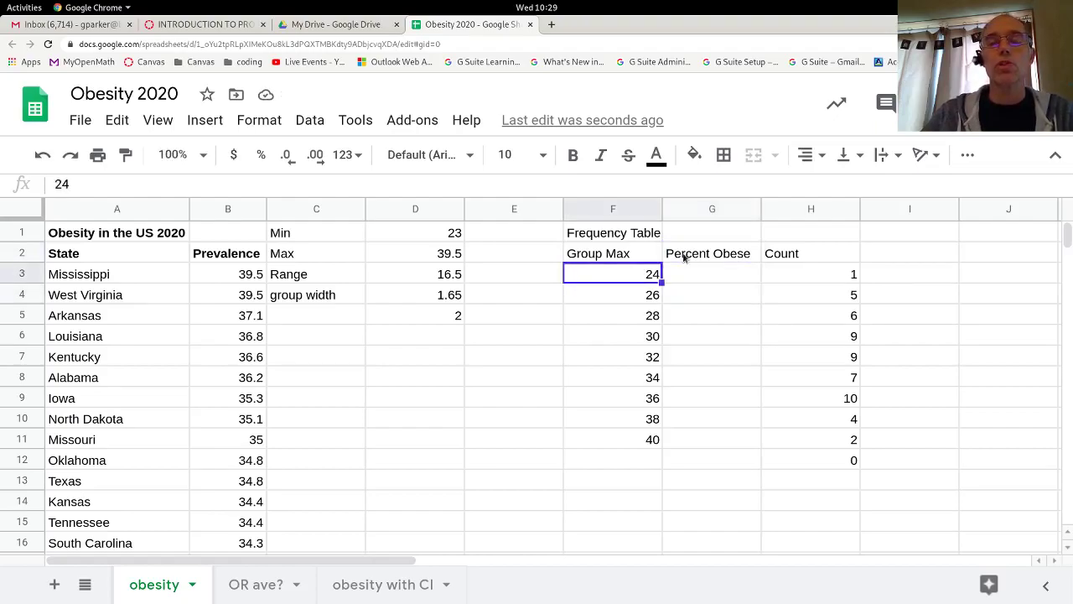
key(Down)
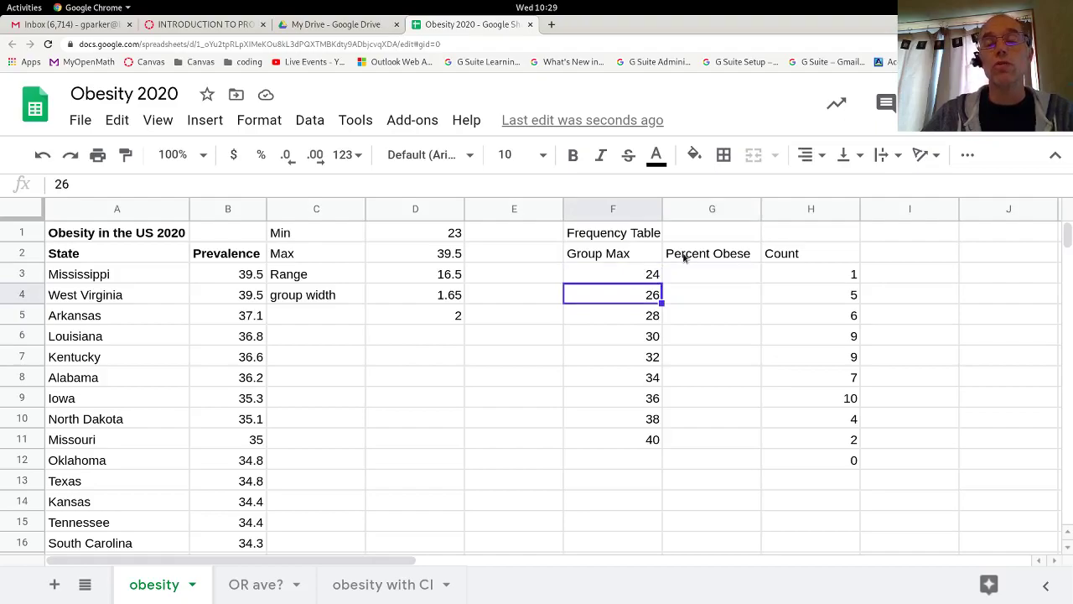
key(Right)
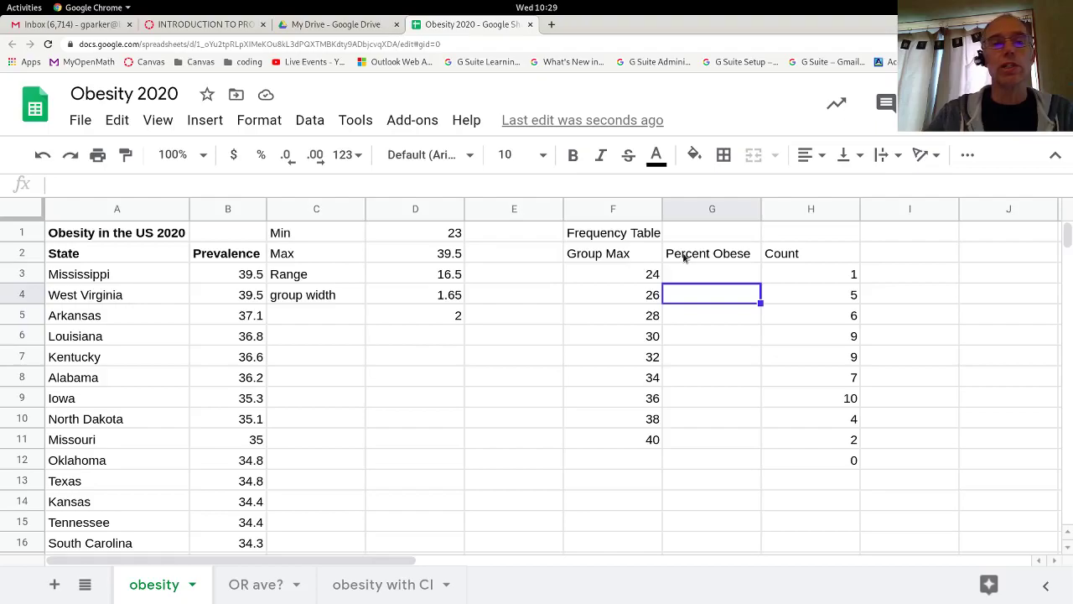
key(Left)
key(Left)
key(Left)
key(Left)
key(Left)
key(Right)
key(Right)
key(Right)
key(Right)
key(Right)
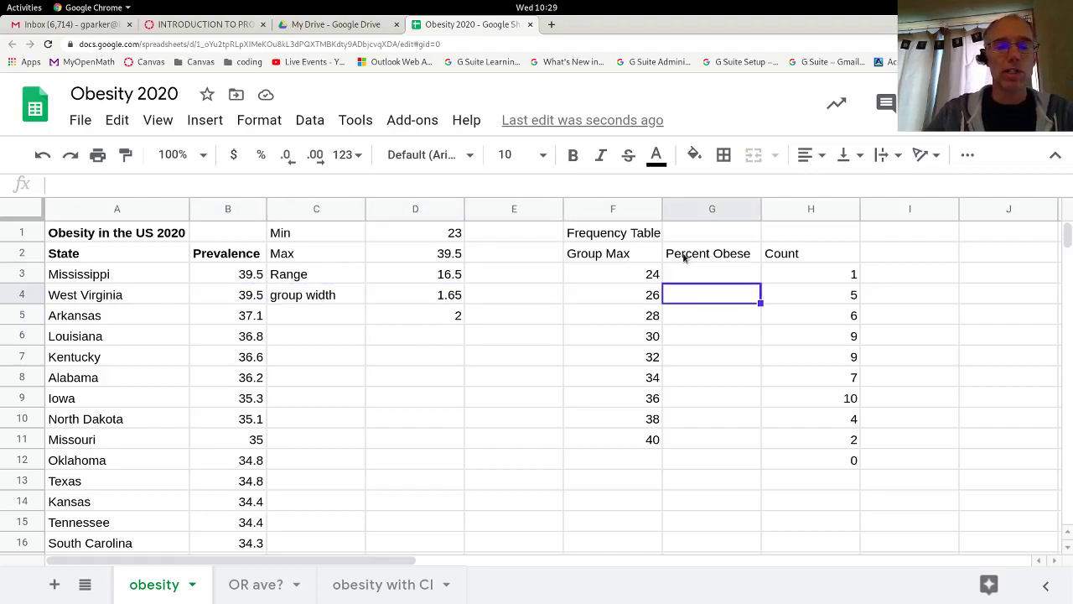
text(24.1)
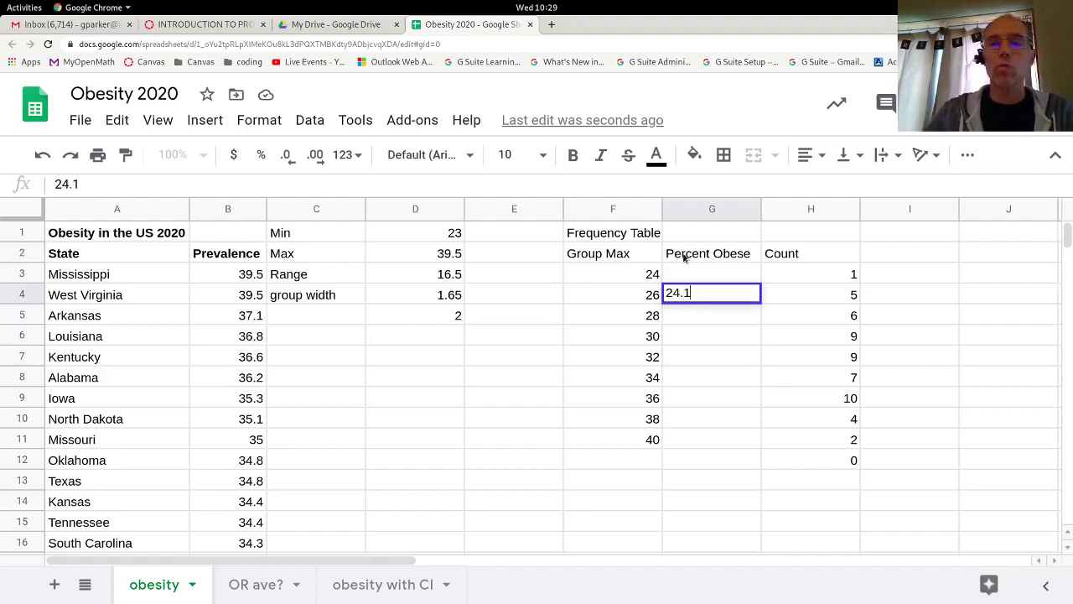
text(-)
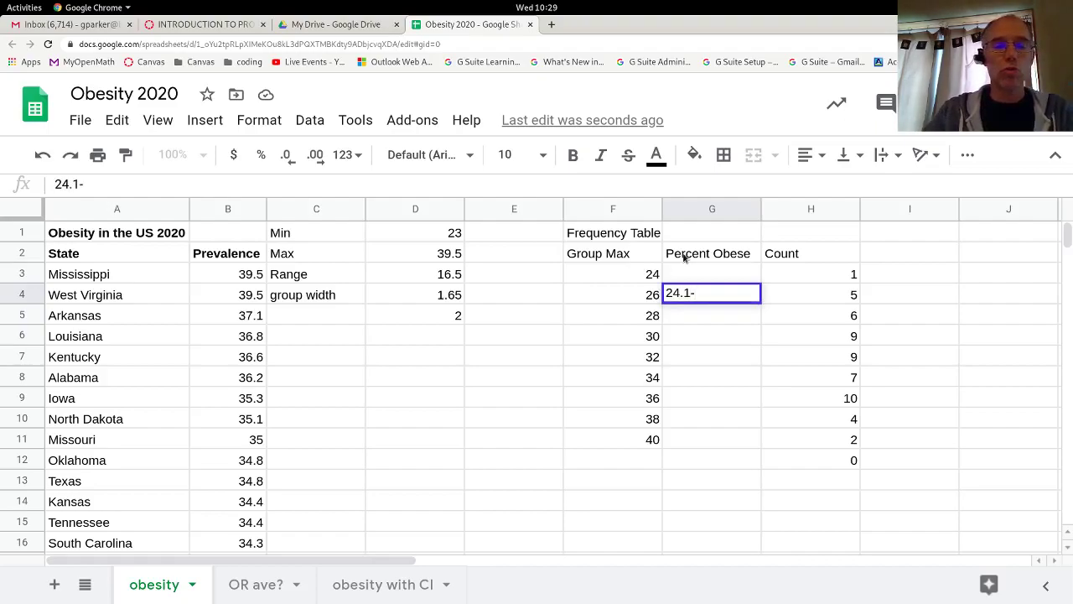
text(26)
key(Return)
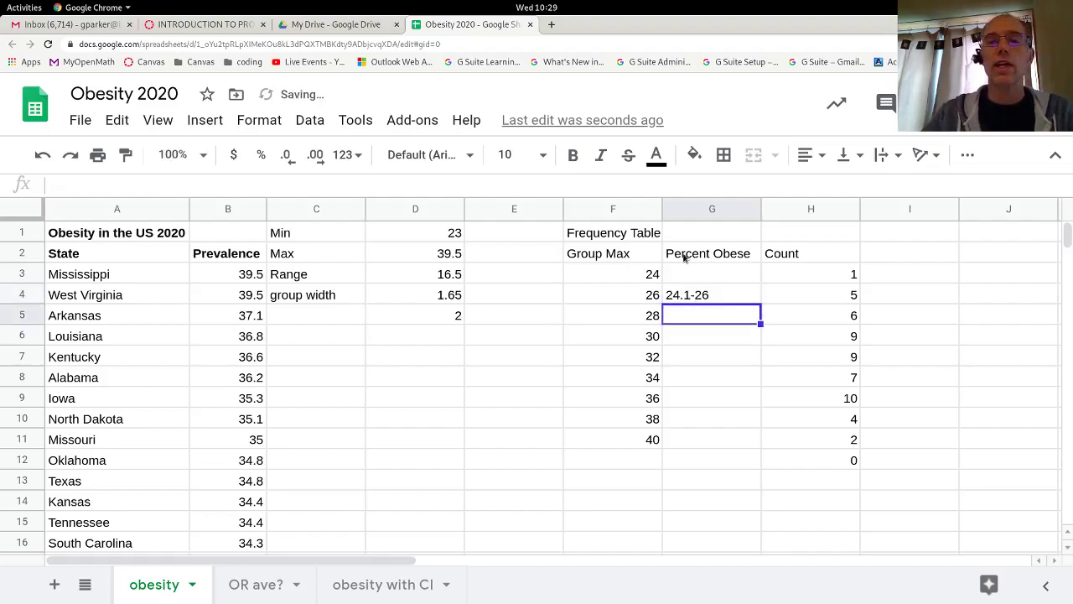
text(26)
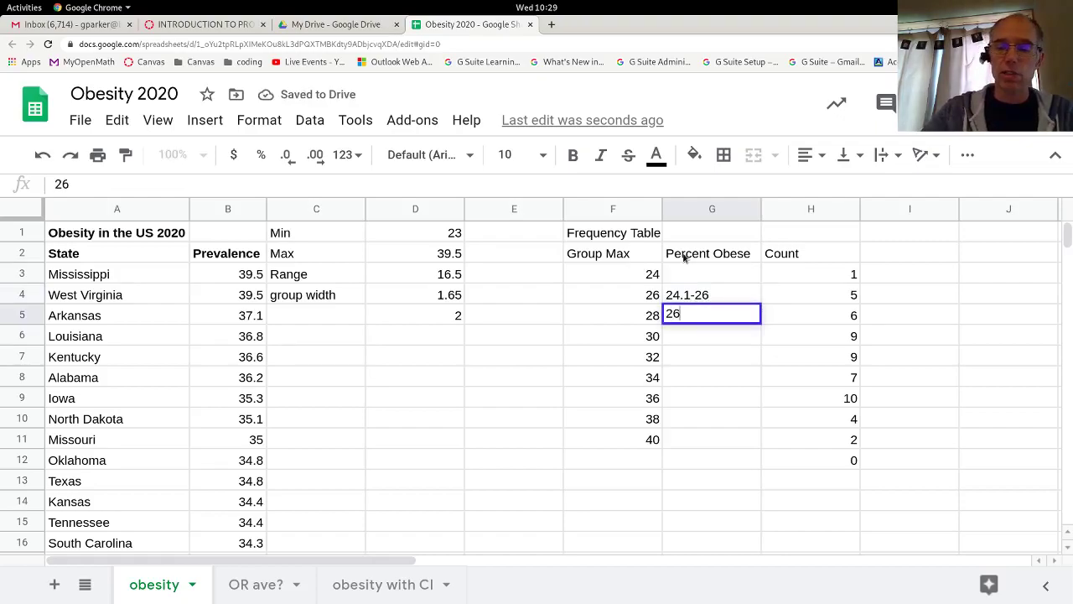
text(.1-28)
key(Up)
key(Up)
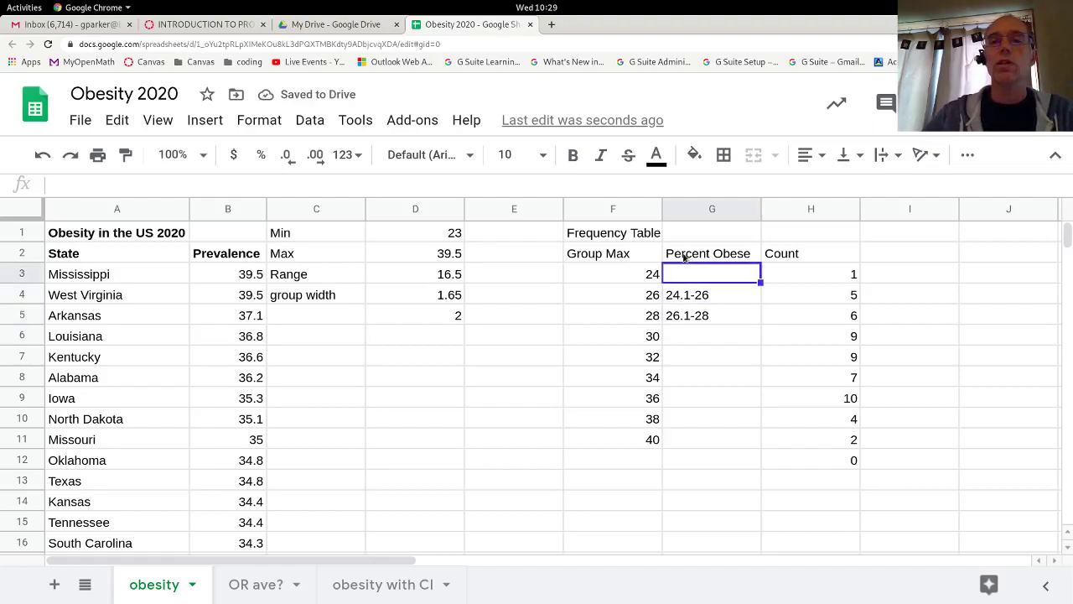
text(22.1)
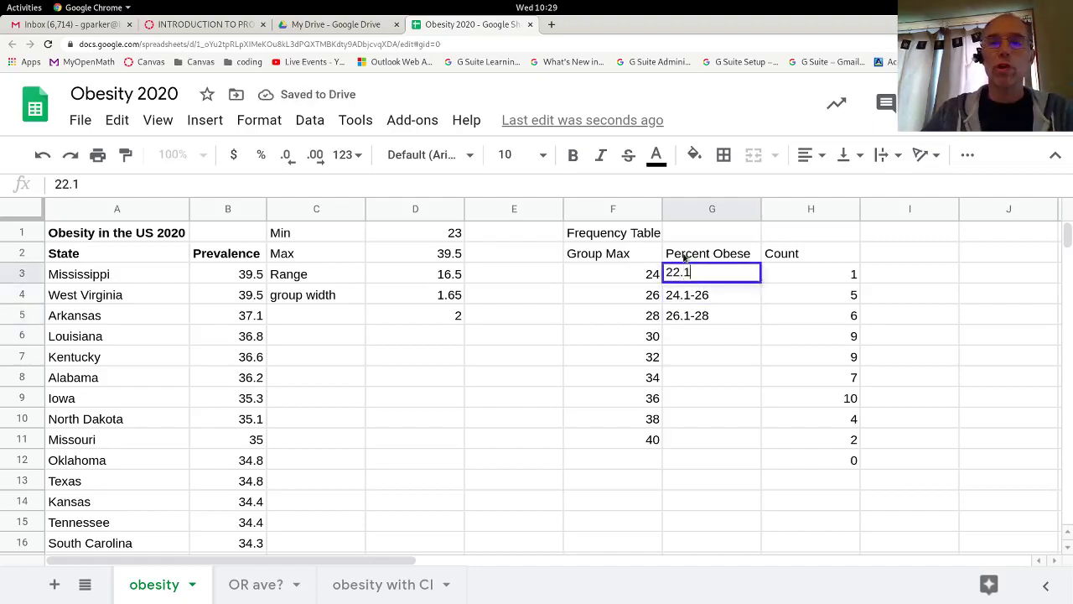
text(-24)
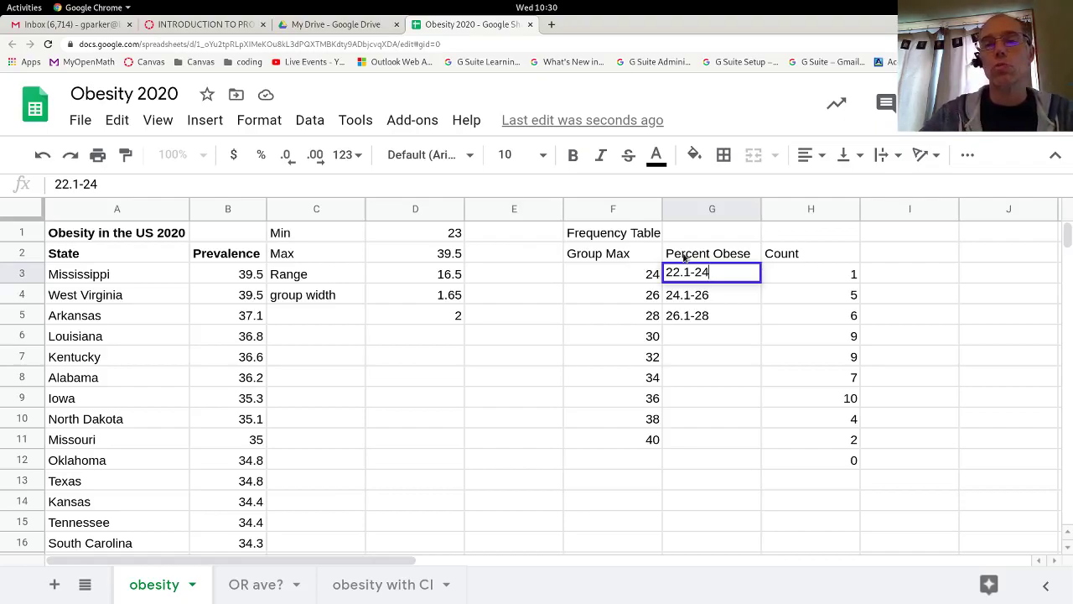
key(Return)
key(Return)
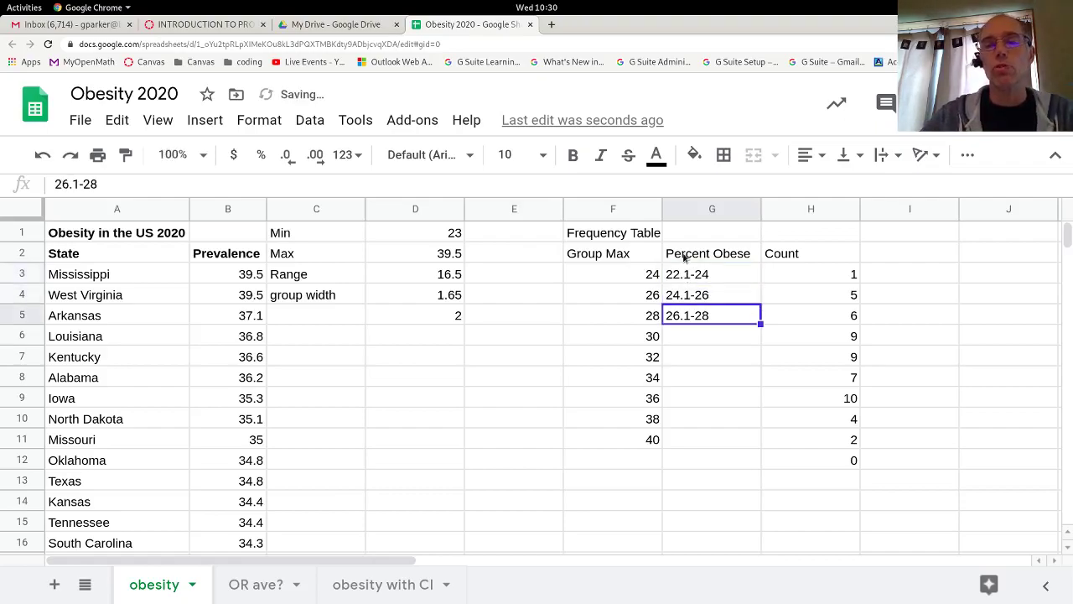
Check the group maxima and counts beside the new 22.1-24 to 26.1-28 labels.
key(Return)
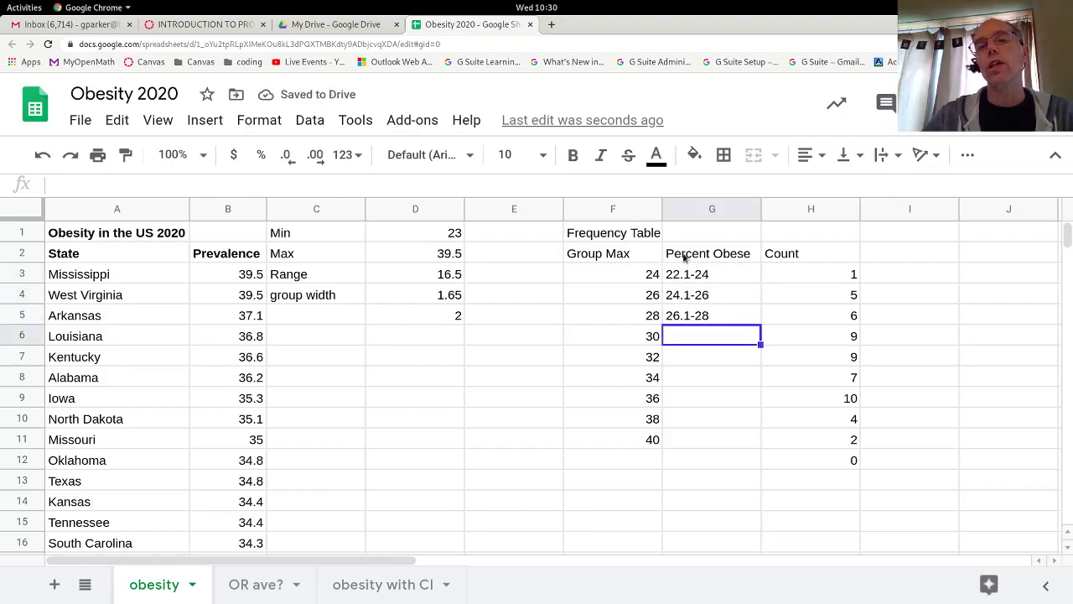
key(Left)
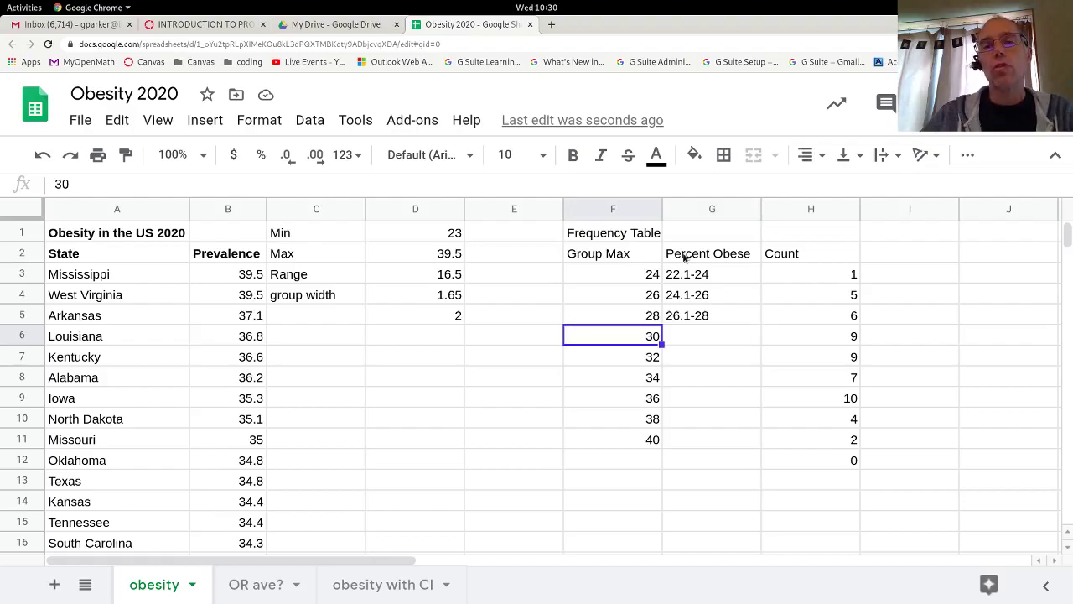
key(Up)
key(Up)
key(Up)
key(Down)
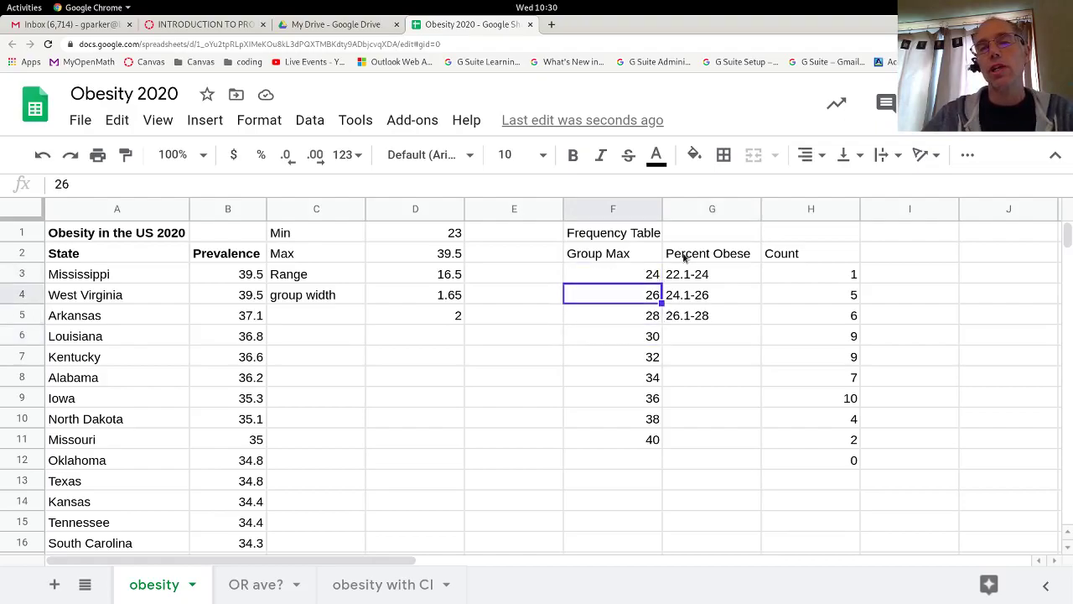
key(Down)
key(Down)
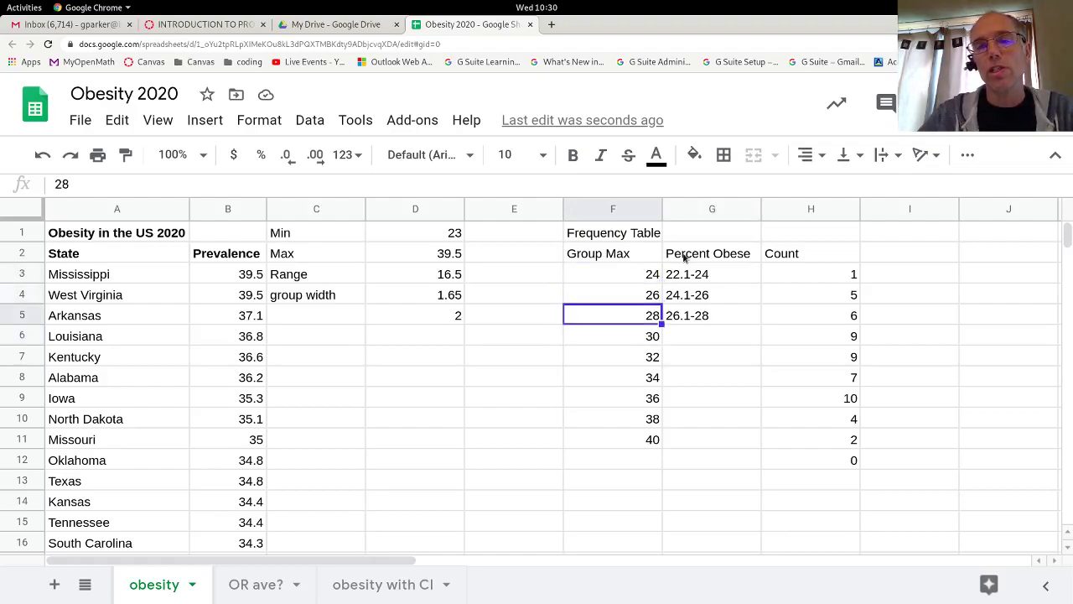
key(Up)
key(Up)
key(Right)
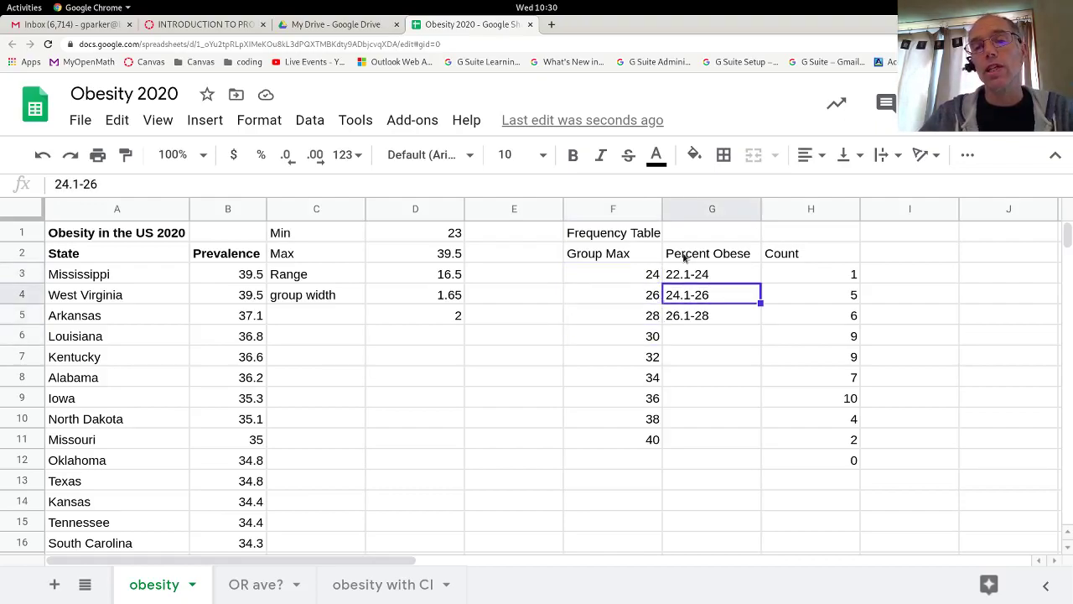
key(Right)
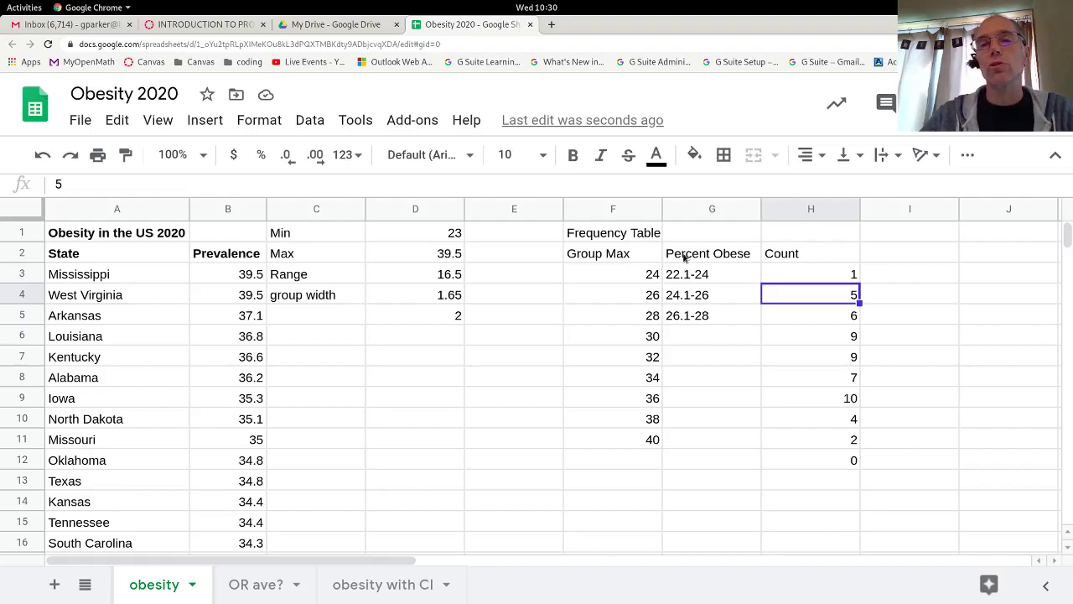
key(Left)
key(Down)
key(Down)
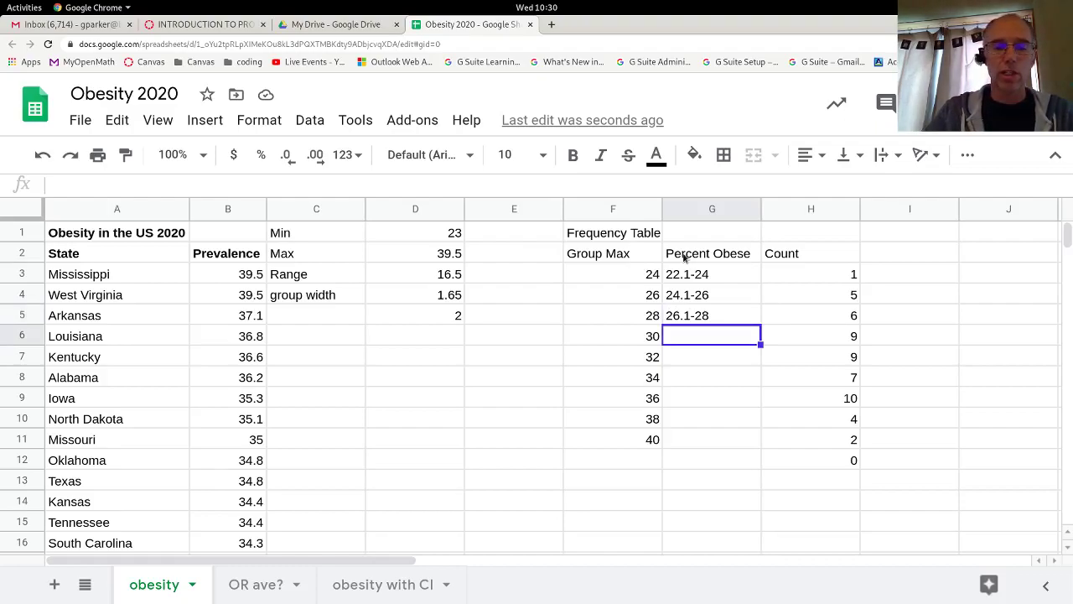
Enter the 28.1-30 label and check the 1.65 group width before moving on to G7.
text(28.1)
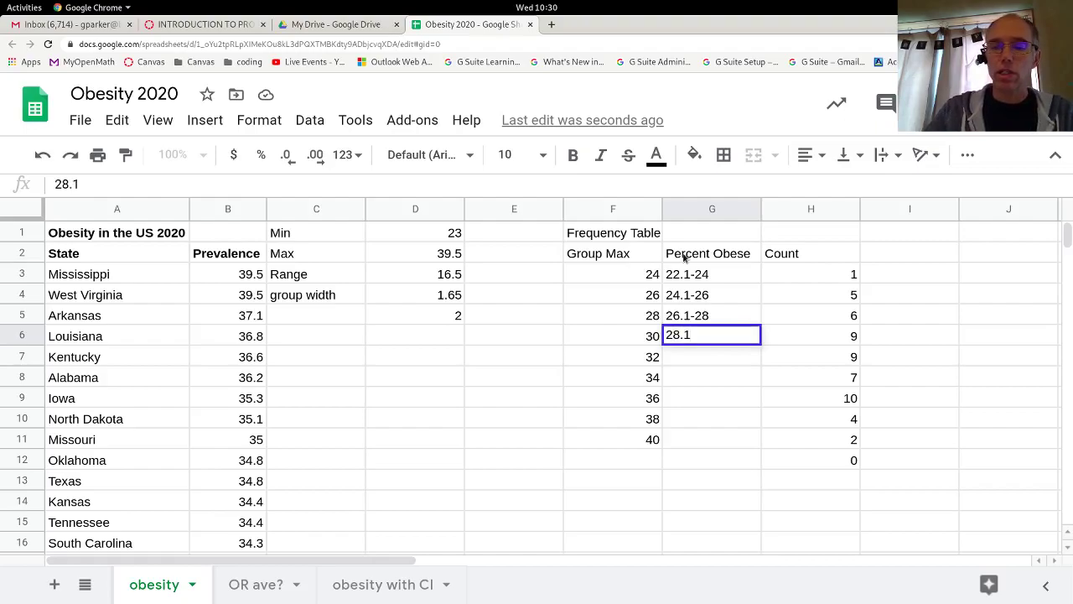
text(-30)
key(Tab)
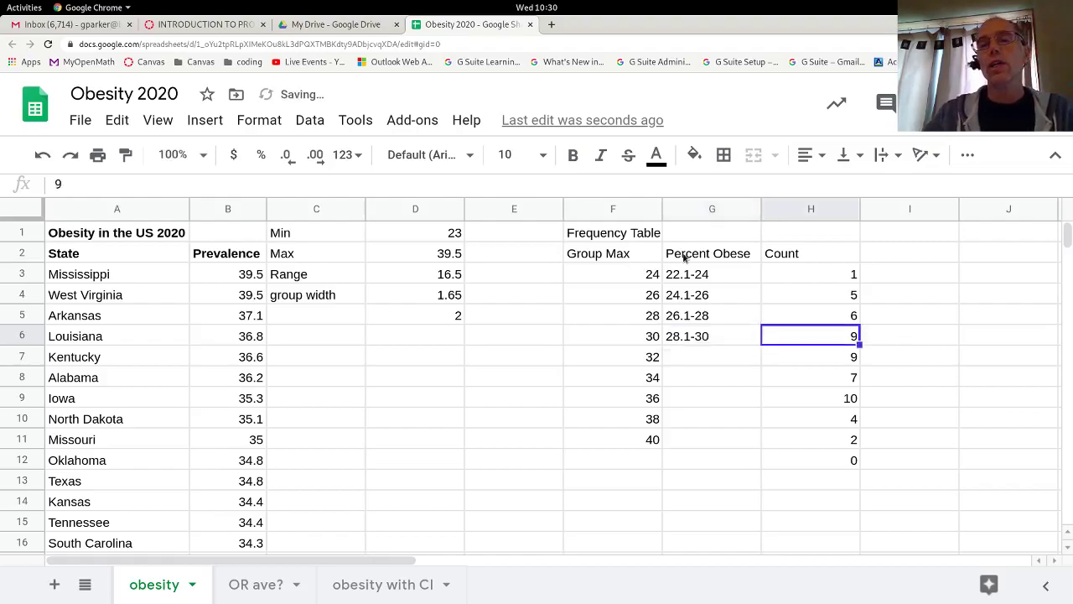
key(Left)
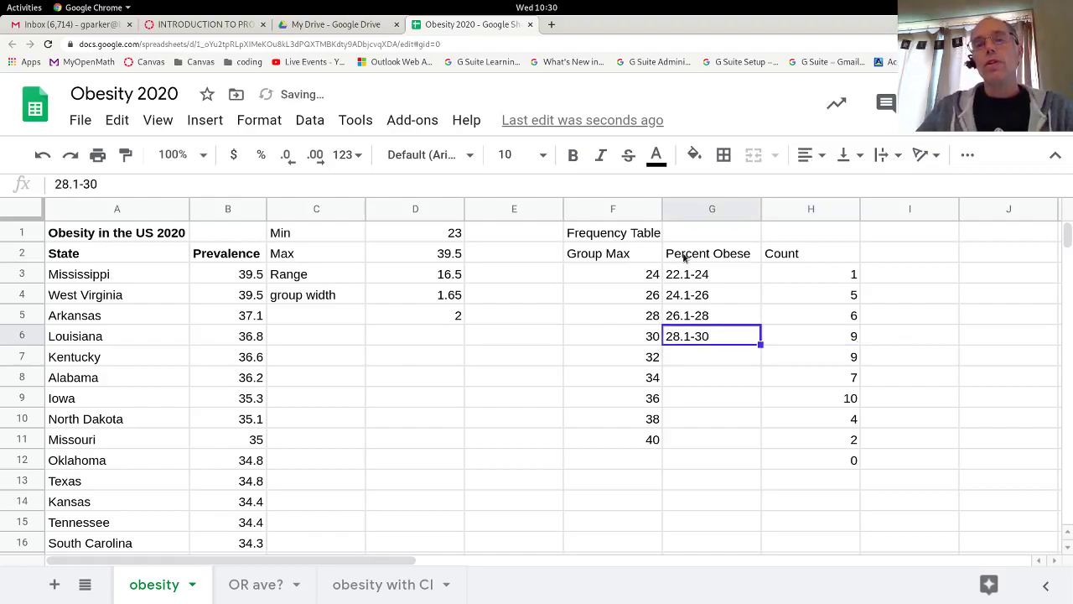
key(Left)
key(Up)
key(Up)
key(Up)
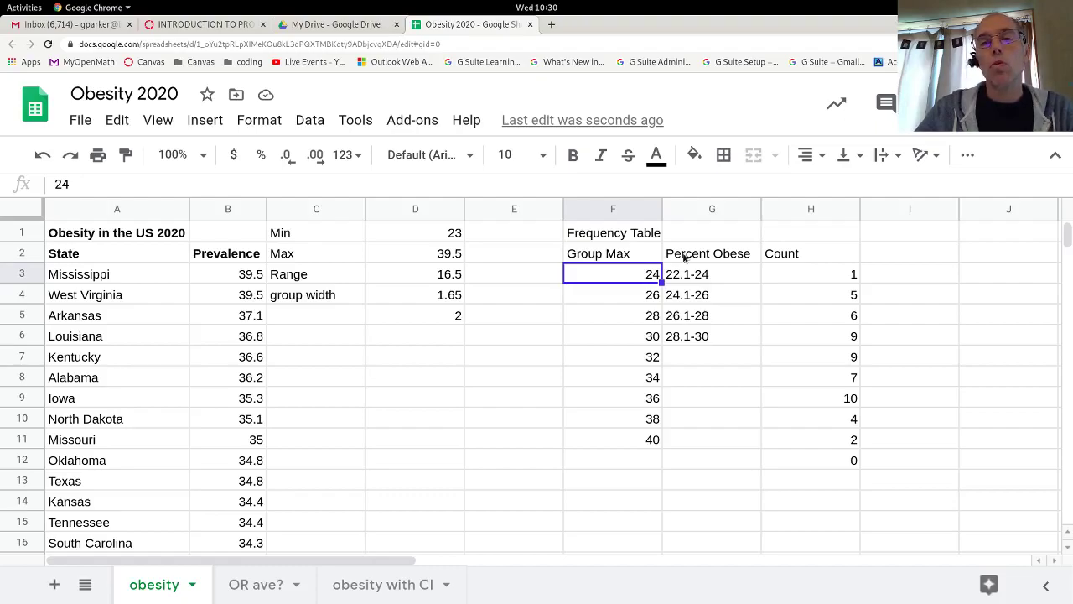
key(Right)
key(Down)
key(Down)
key(Down)
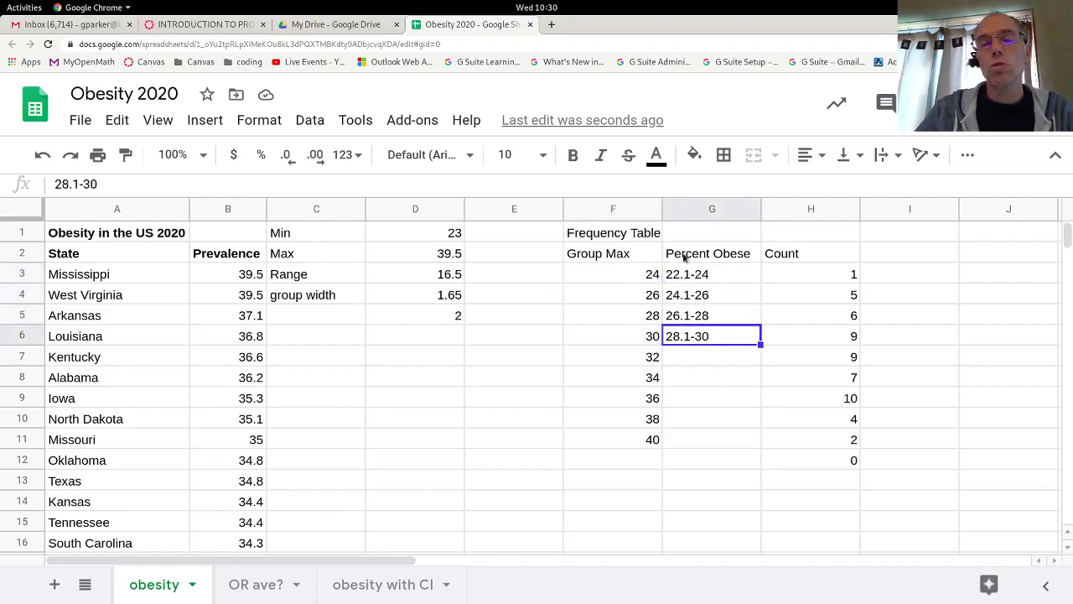
key(Up)
key(Up)
key(Left)
key(Left)
key(Left)
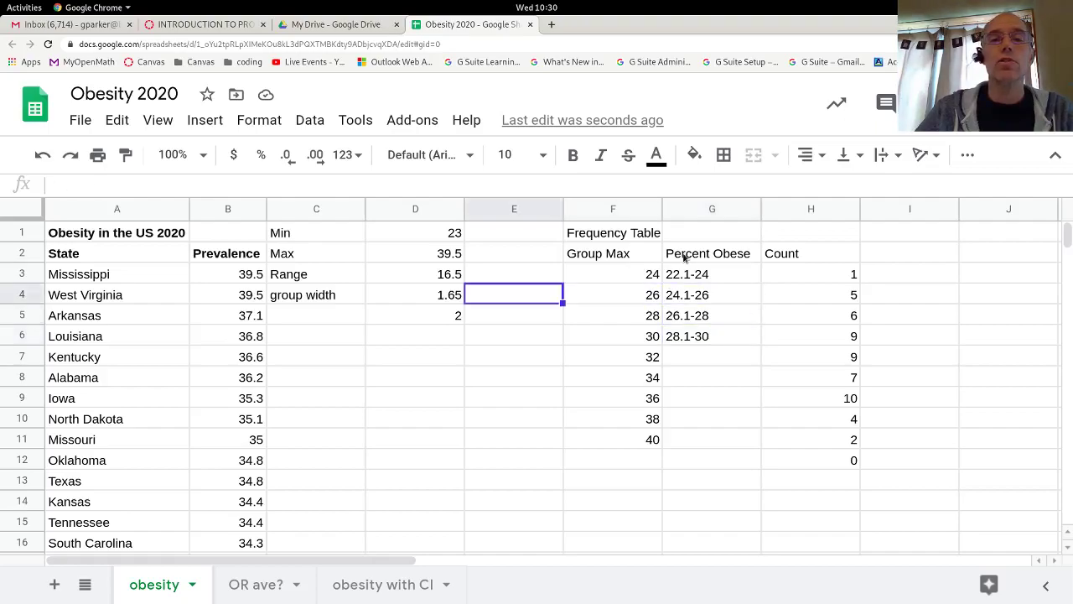
key(Right)
key(Right)
key(Right)
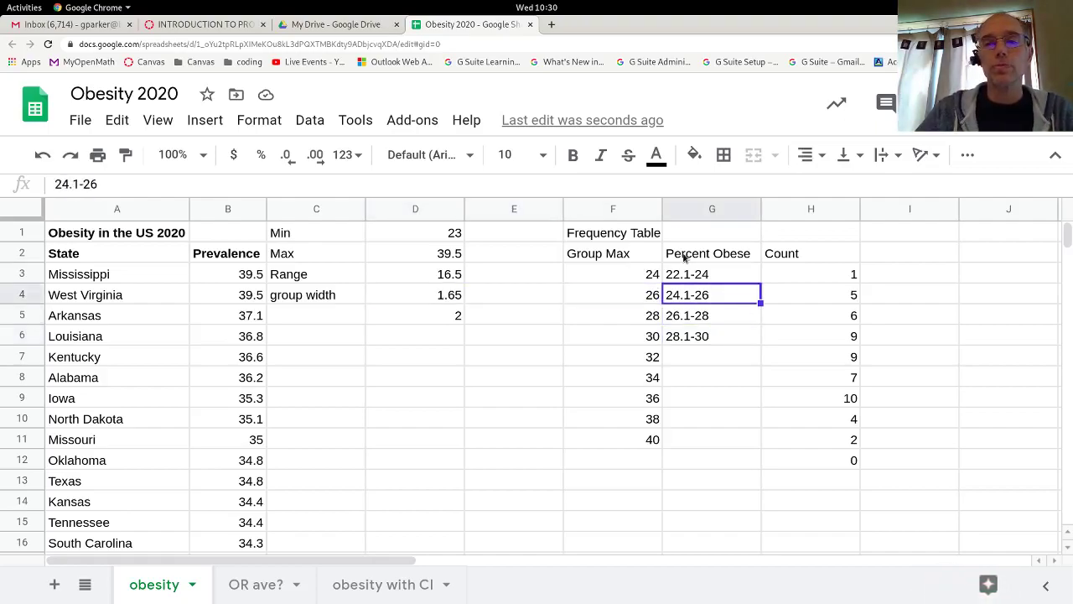
key(Down)
key(Down)
key(Down)
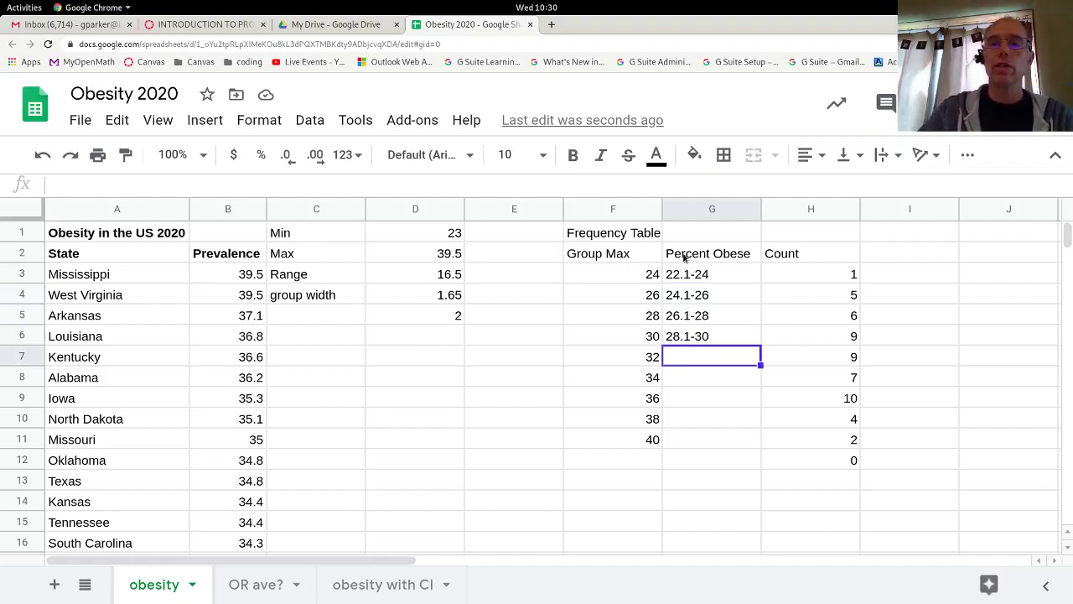
Add the class labels 30.1-32, 32.1-34 and 34.1-36 down column G.
text(30)
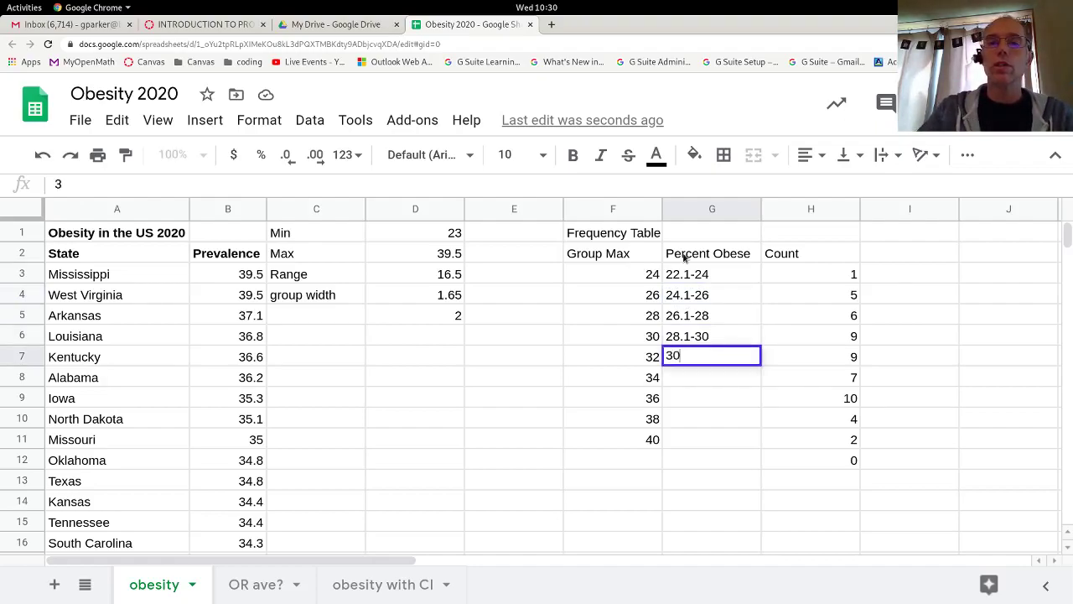
text(.1-32)
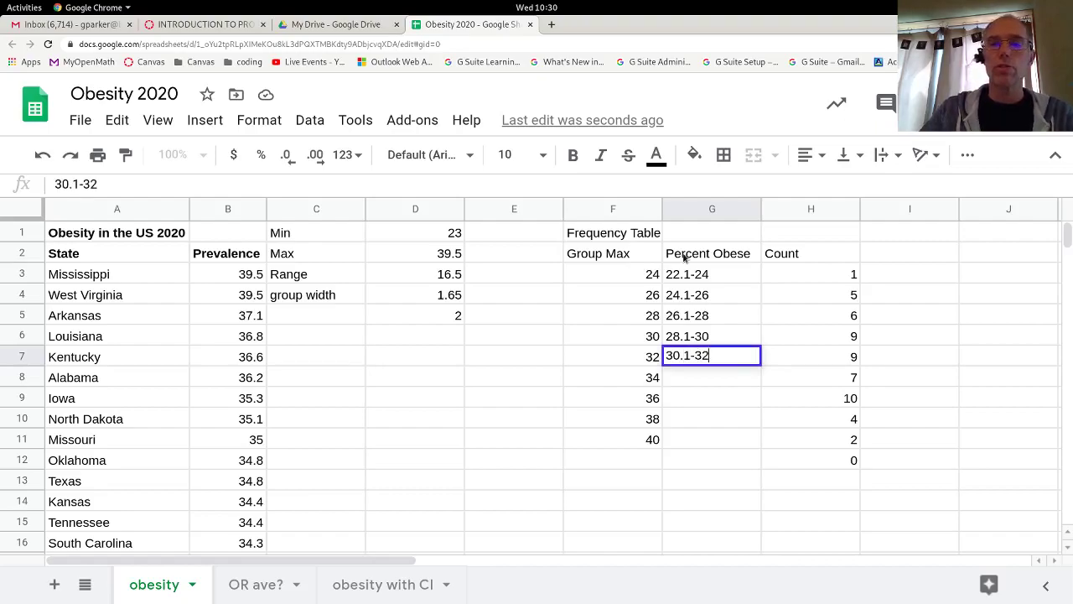
key(Return)
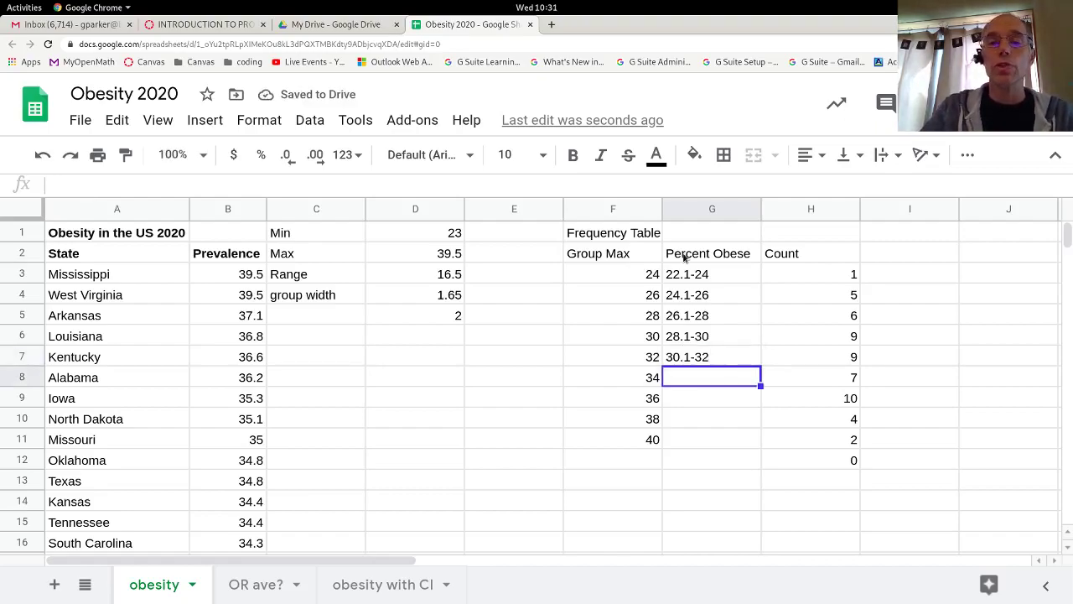
text(32.1)
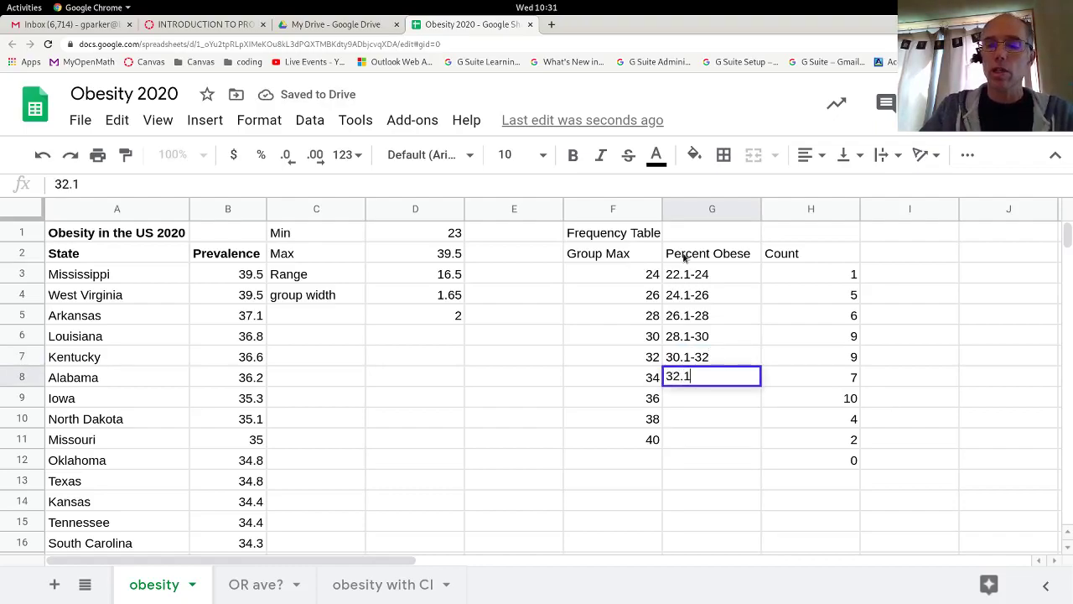
text(-34)
key(Return)
text(34.1-)
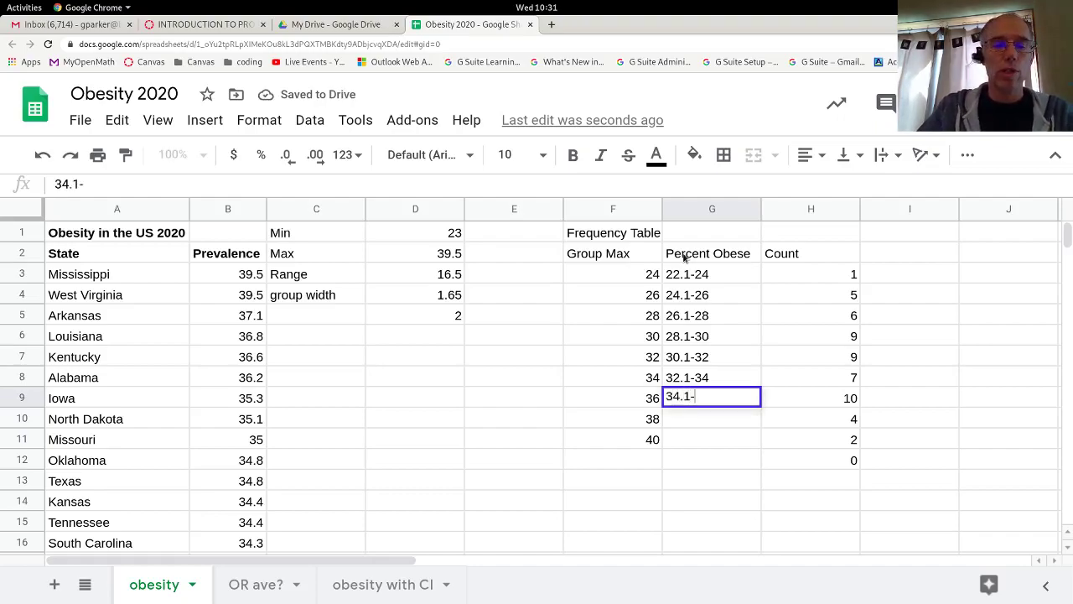
text(36)
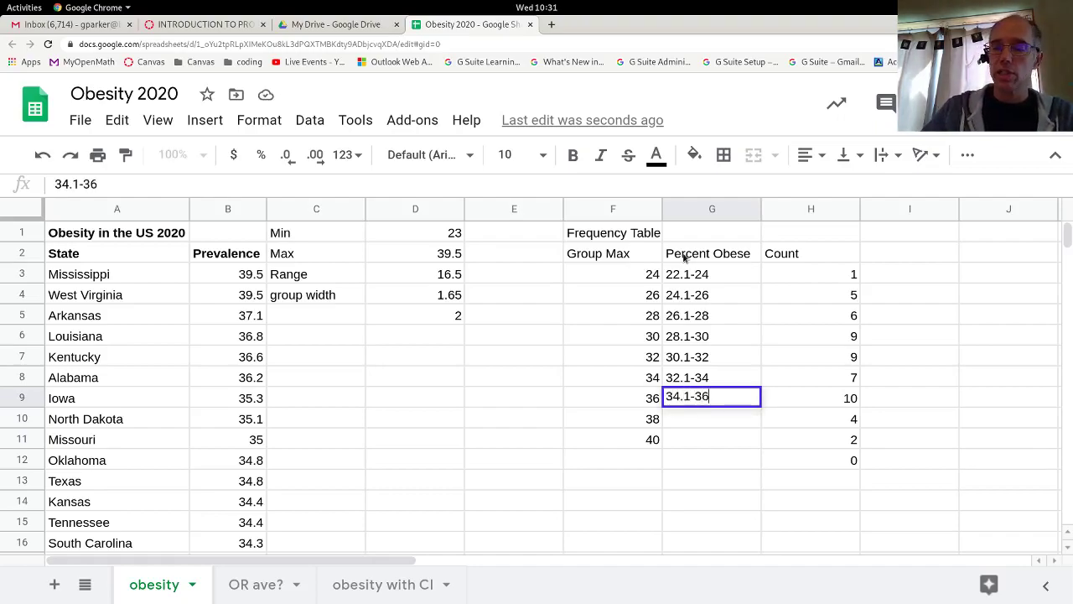
key(ctrl+Return)
key(Up)
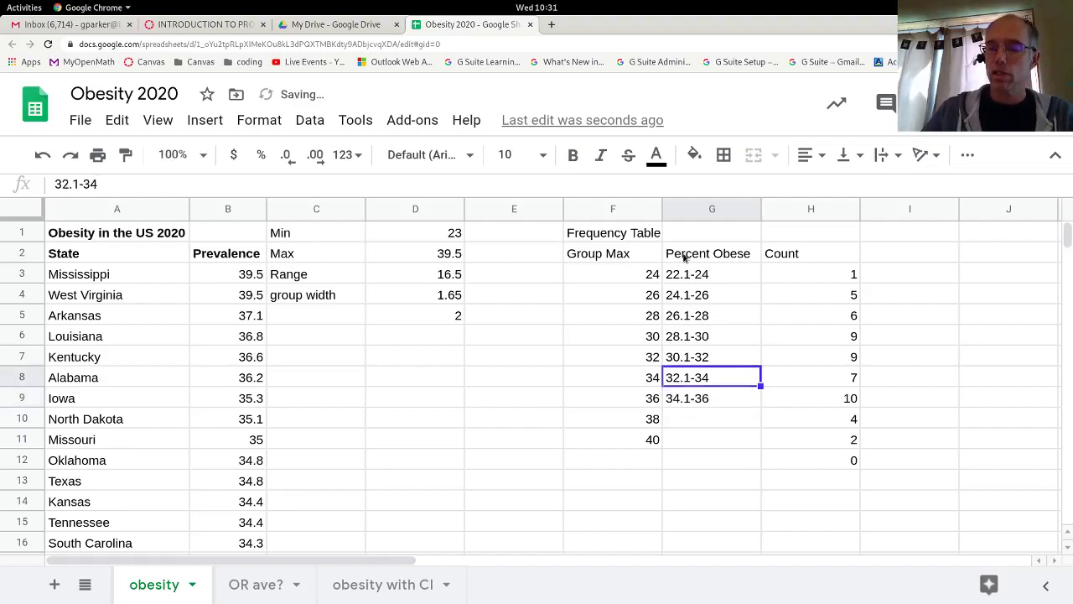
key(Down)
key(Down)
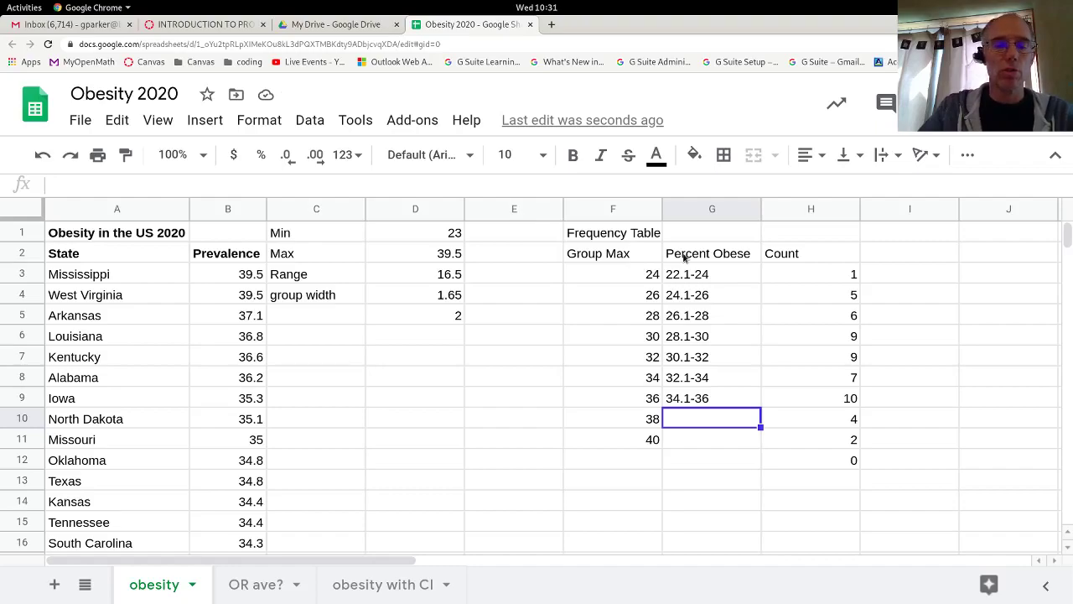
Finish with the labels 36.1-38 and 38.1-40, then return to the Percent Obese heading.
text(36.1)
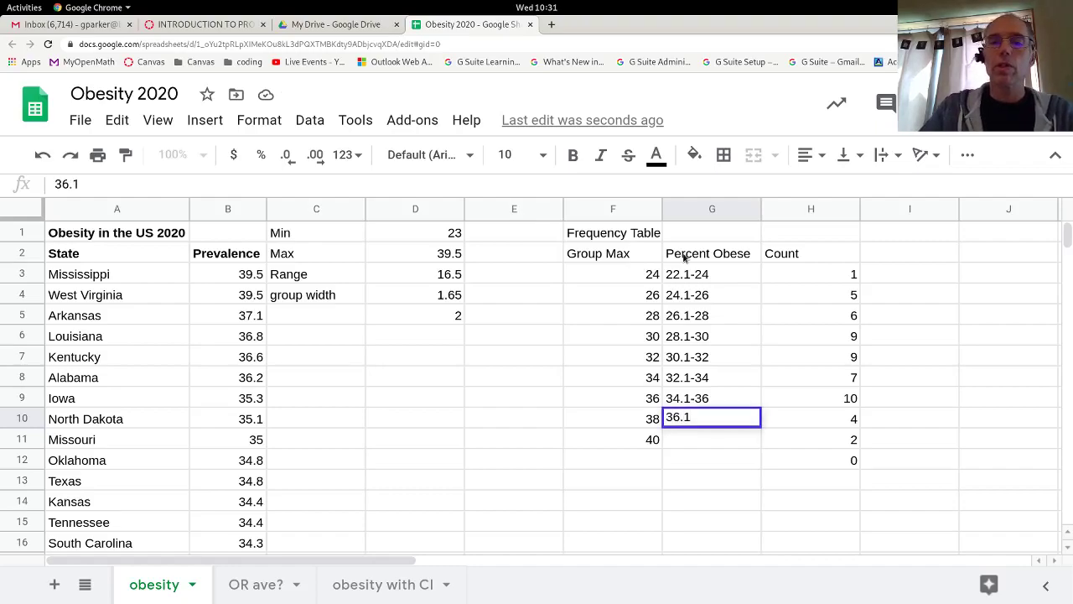
text(-38)
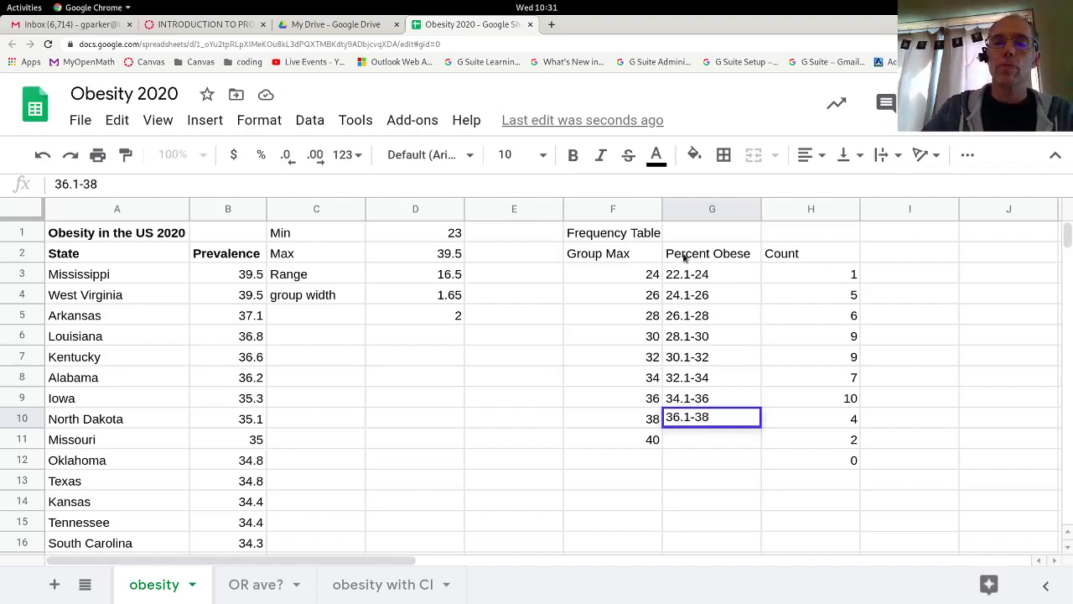
key(Return)
text(38.)
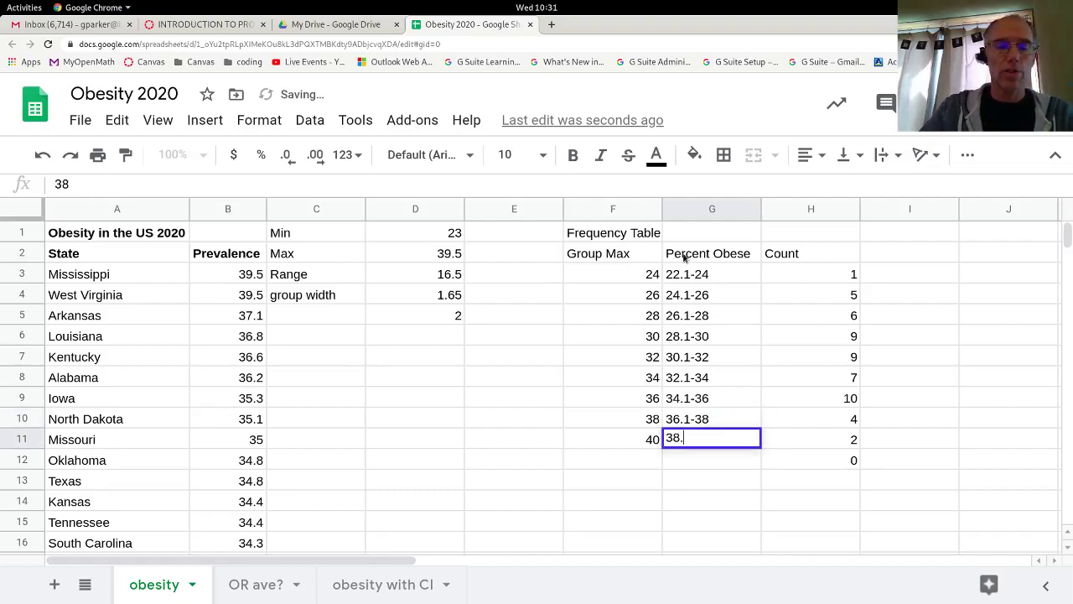
text(1-40)
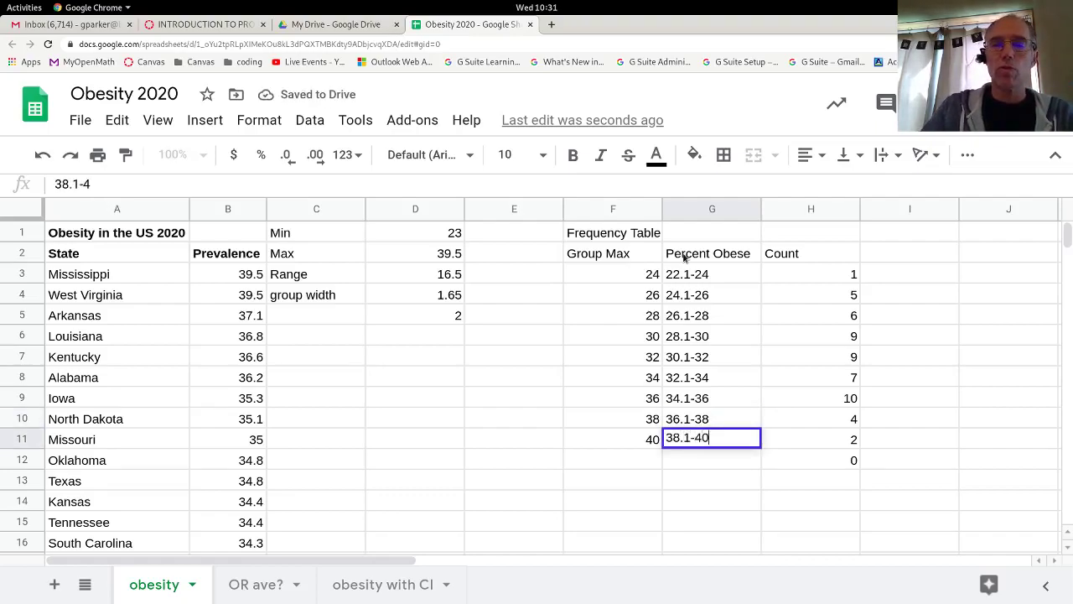
key(Up)
key(Up)
key(Up)
key(Up)
key(Up)
key(Up)
key(Up)
key(Up)
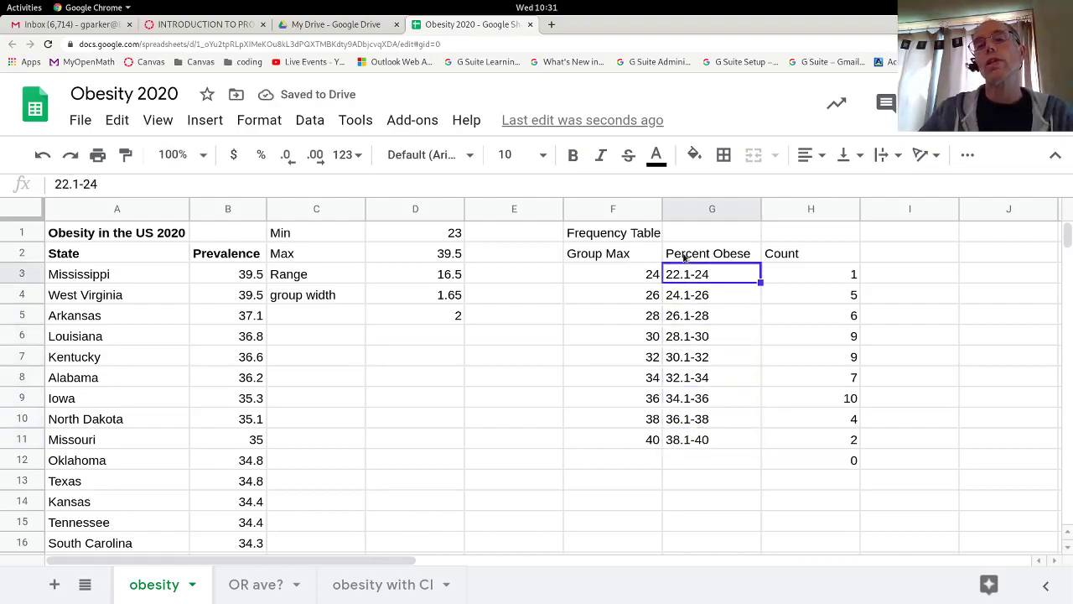
key(Down)
key(Down)
key(Down)
key(Down)
key(Down)
key(Down)
key(Down)
key(Down)
key(Up)
key(Up)
key(Up)
key(Up)
key(Up)
key(Up)
key(Up)
key(Up)
key(Up)
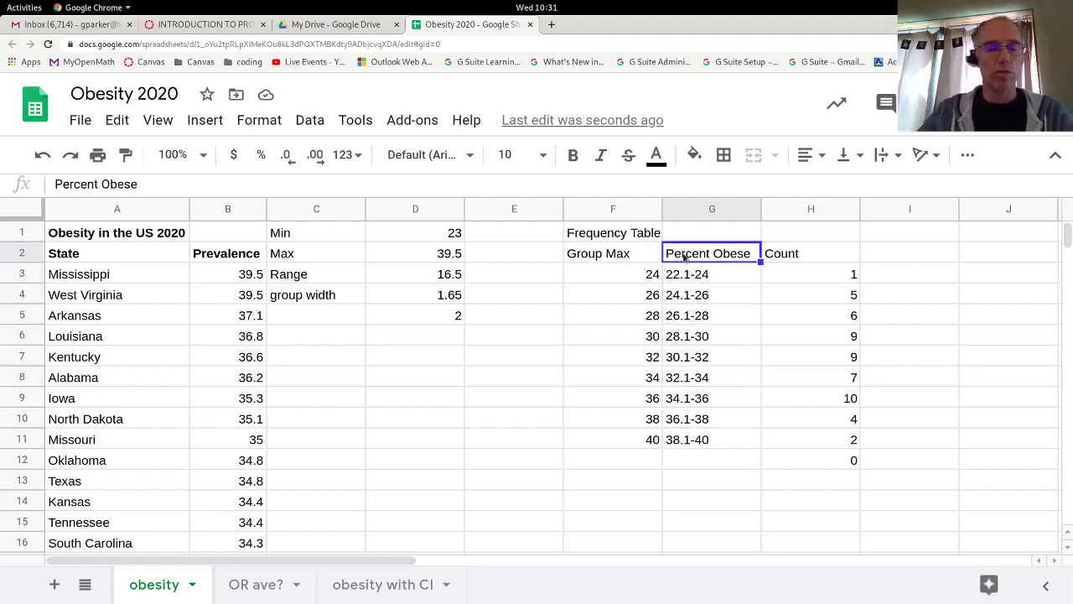
Select G2:H11, the Percent Obese and Count table, as the chart data.
key(shift+Right)
key(shift+Down)
key(shift+Down)
key(shift+Down)
key(shift+Down)
key(shift+Down)
key(shift+Down)
key(shift+Down)
key(shift+Down)
key(shift+Down)
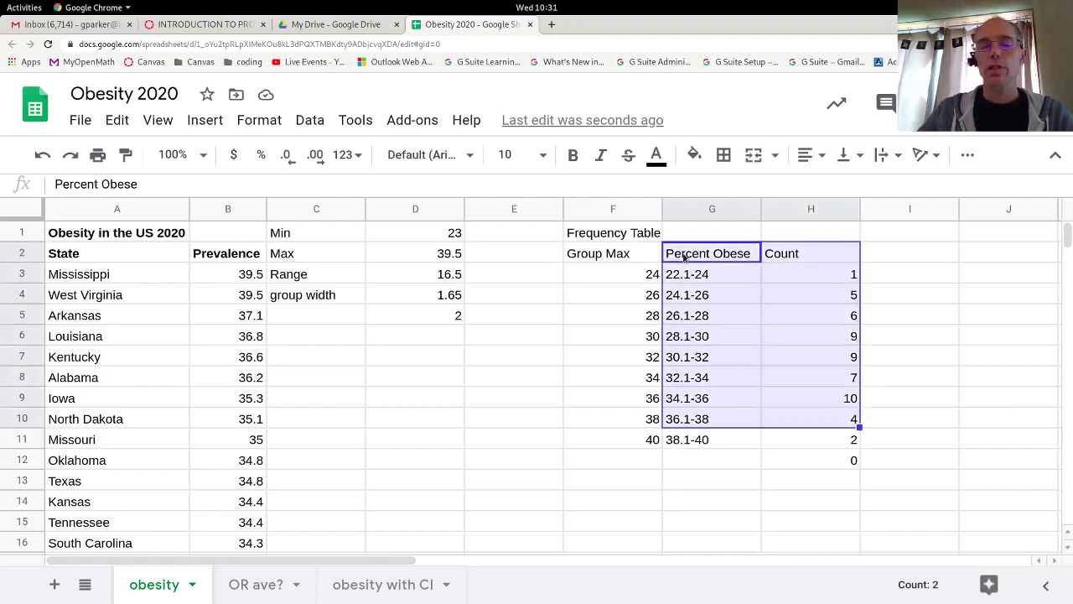
key(shift+Down)
key(shift+Up)
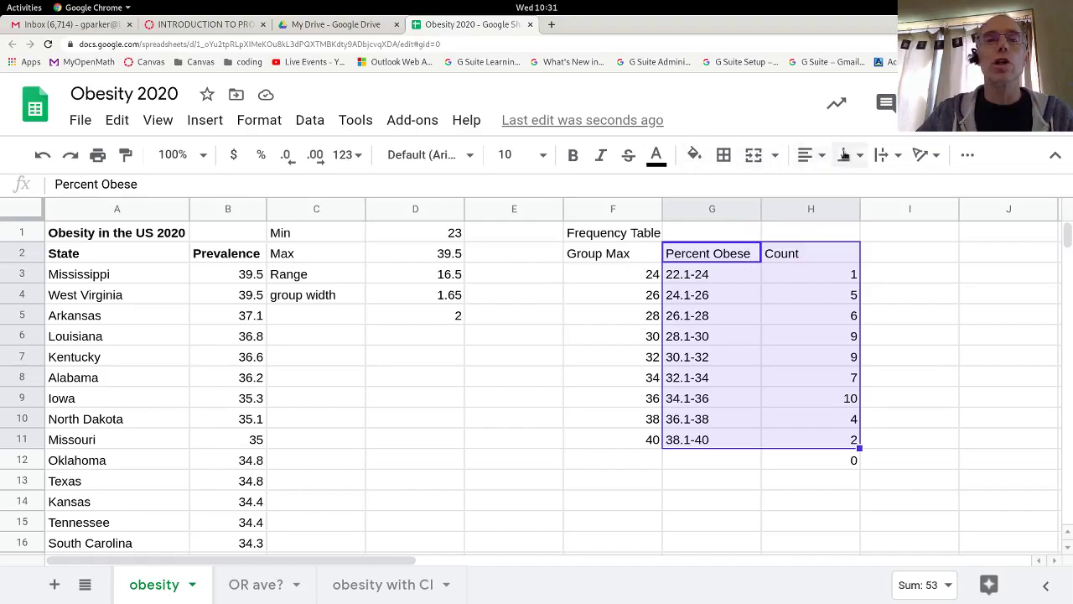
click(968, 158)
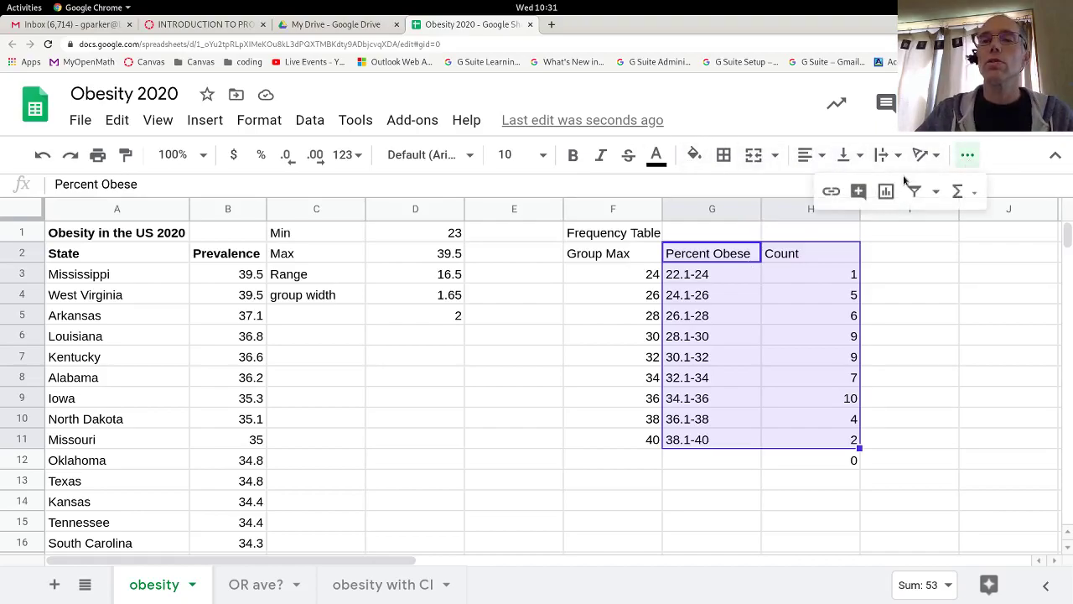
Insert a column chart of Count vs. Percent Obese using the range G2:H11.
click(884, 196)
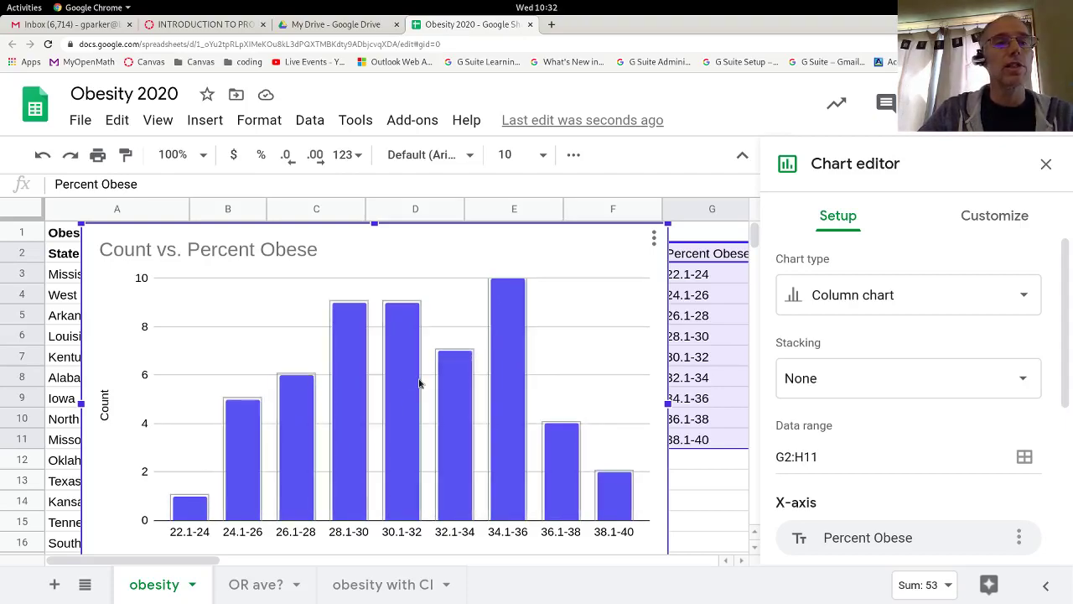
Title the chart 'Prevalence of Obesity in US States', correcting the misspelled 'Prevelance'.
click(321, 249)
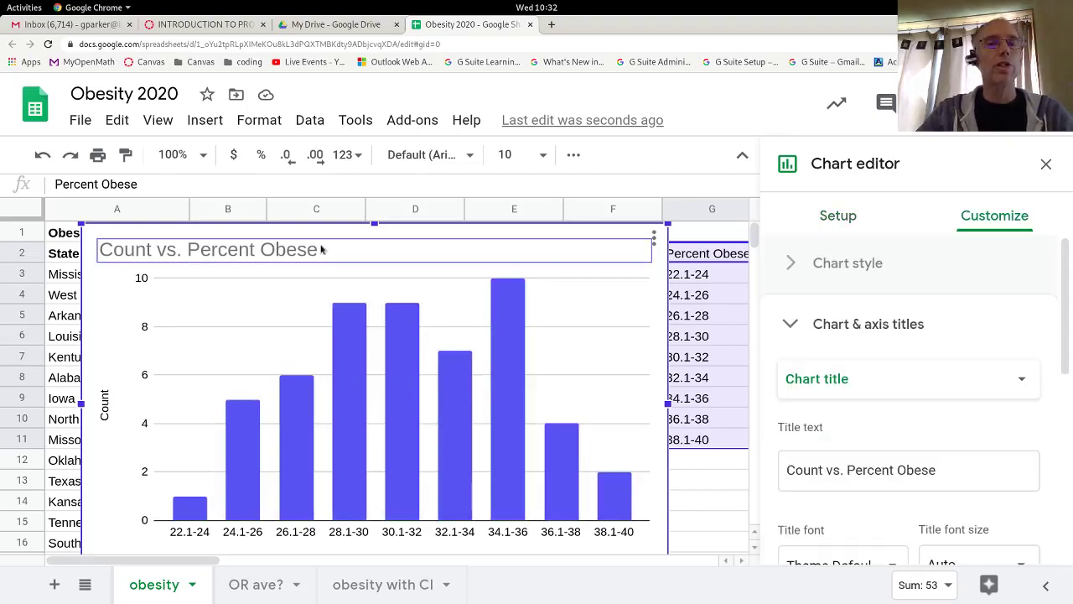
double_click(311, 251)
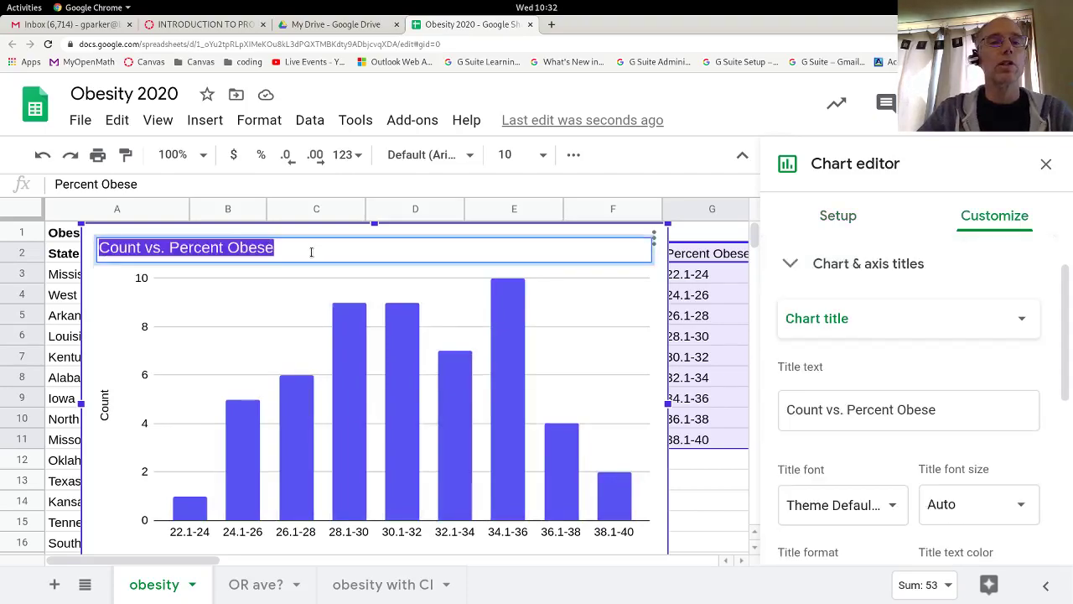
text(Pre)
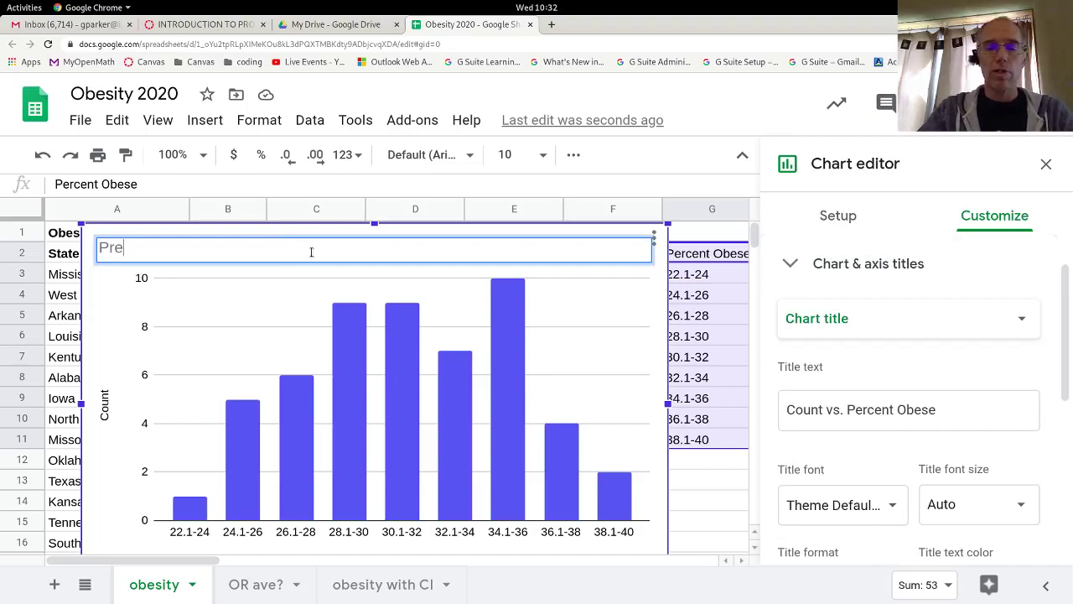
text(vele)
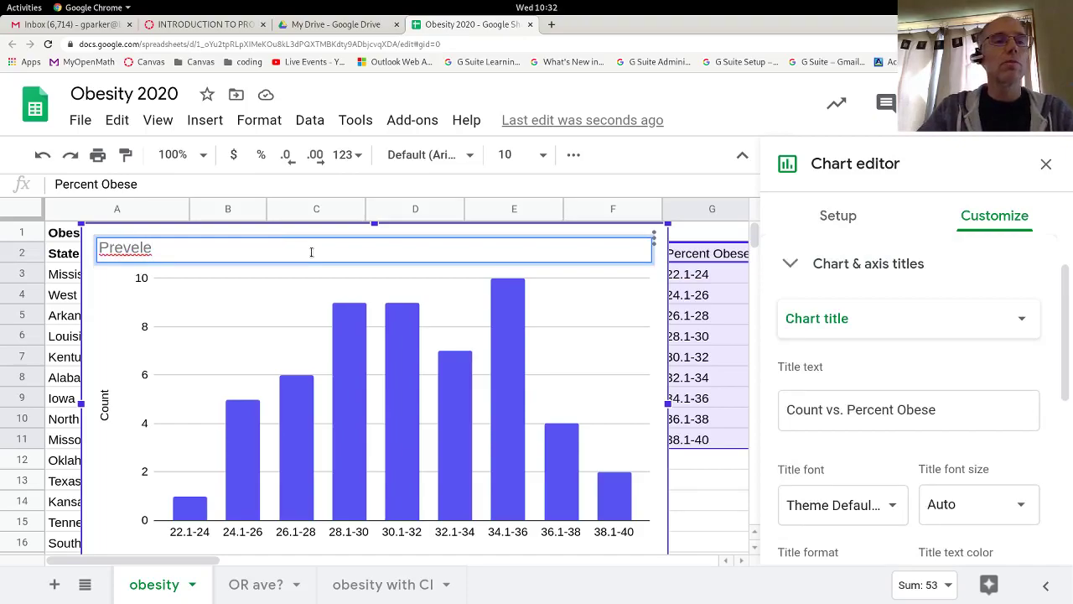
key(BackSpace)
text(ance of )
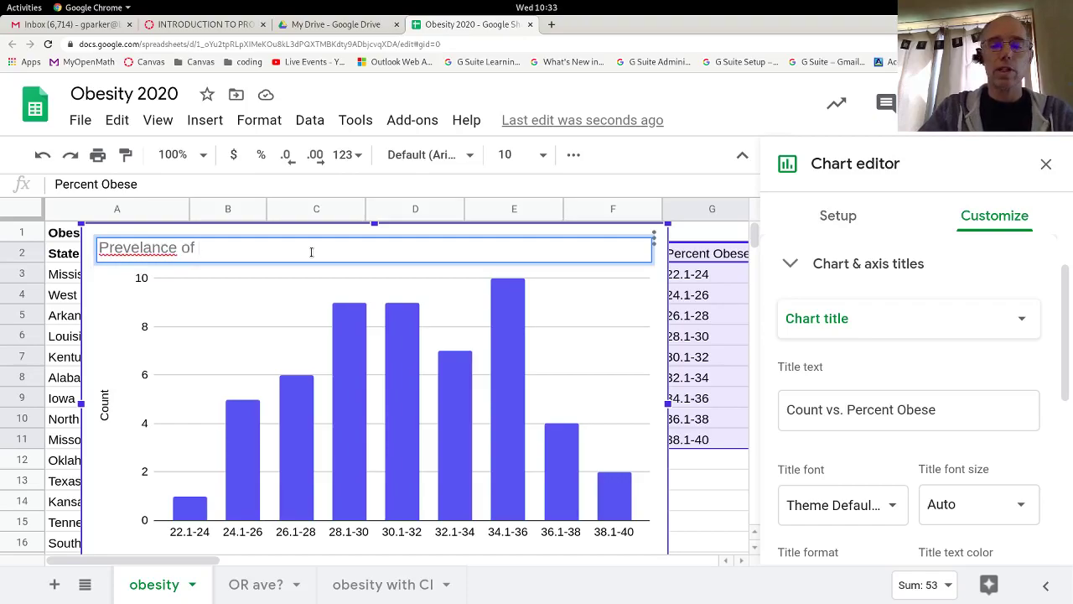
text(Obe)
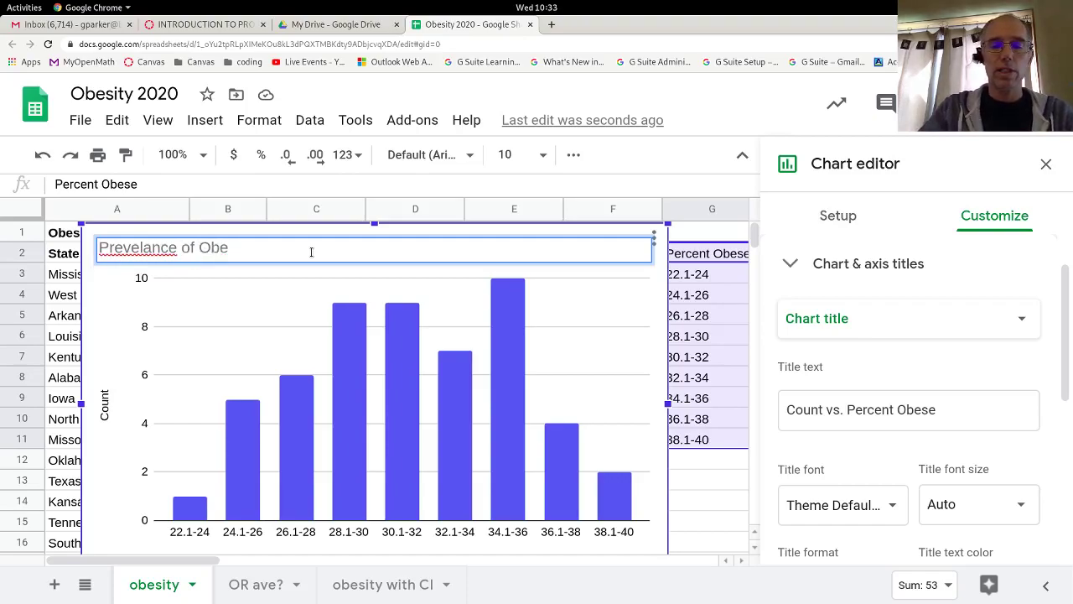
text(sity in US )
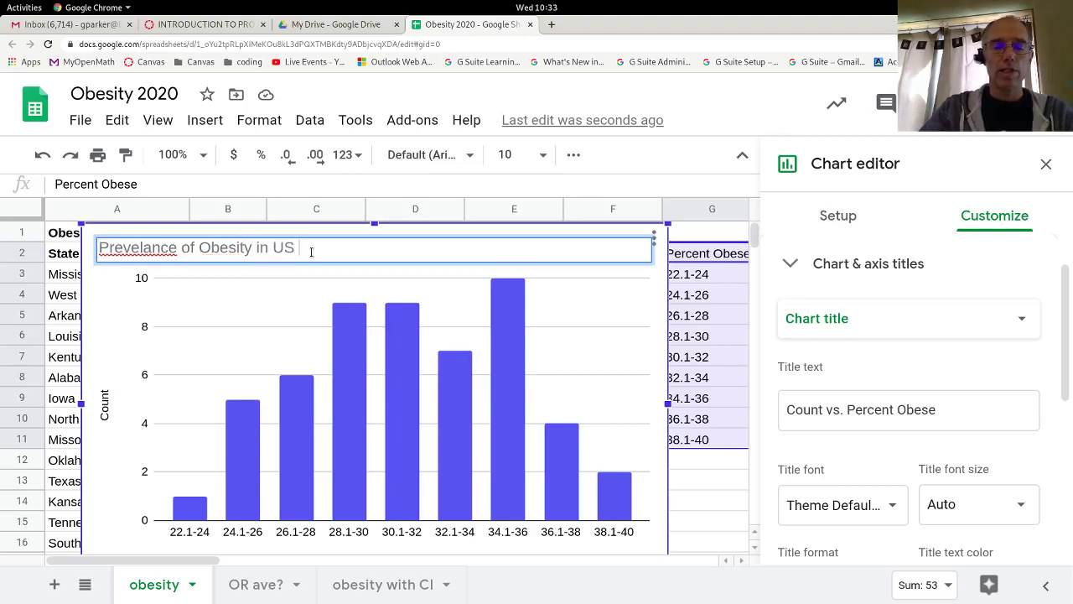
text(States)
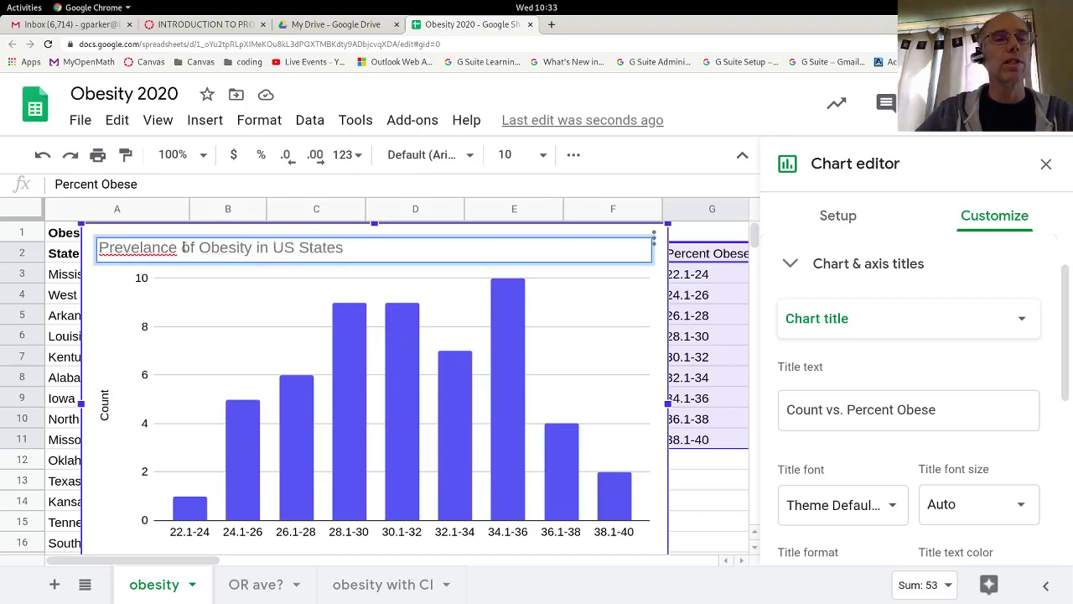
right_click(131, 252)
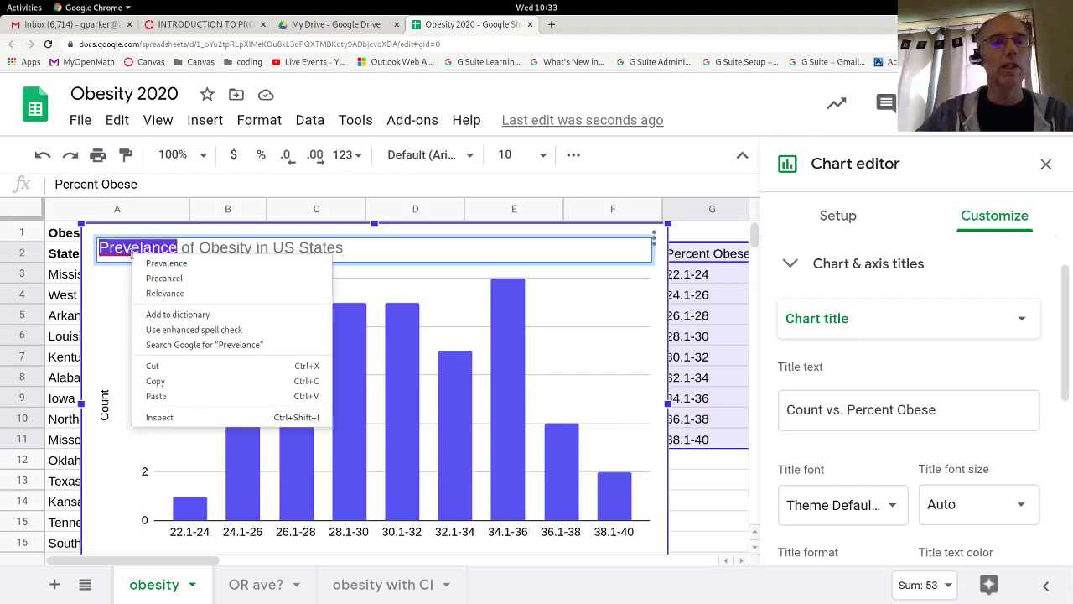
click(156, 263)
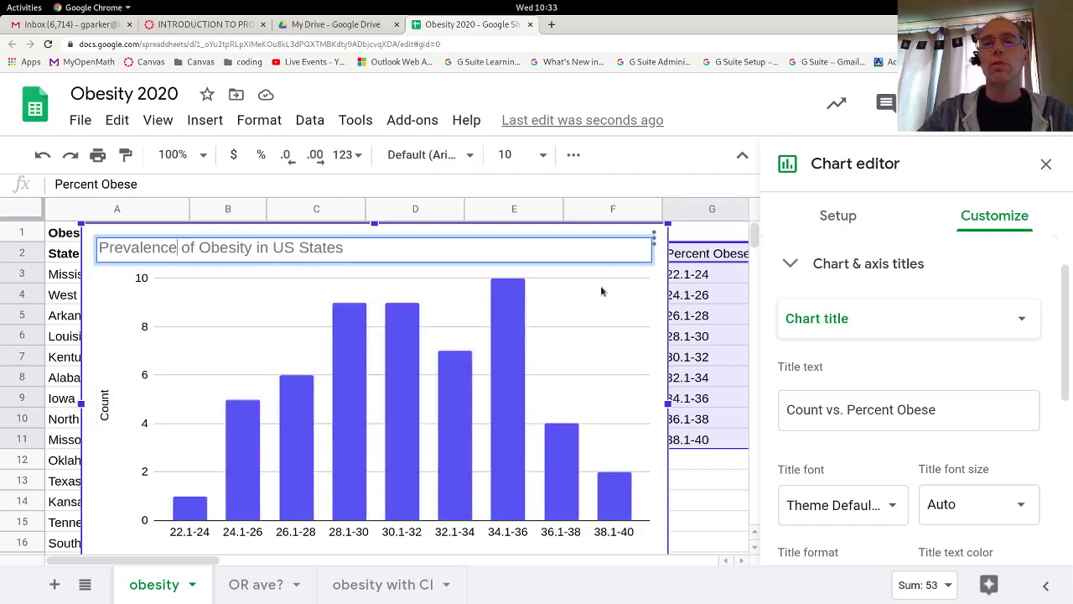
click(709, 295)
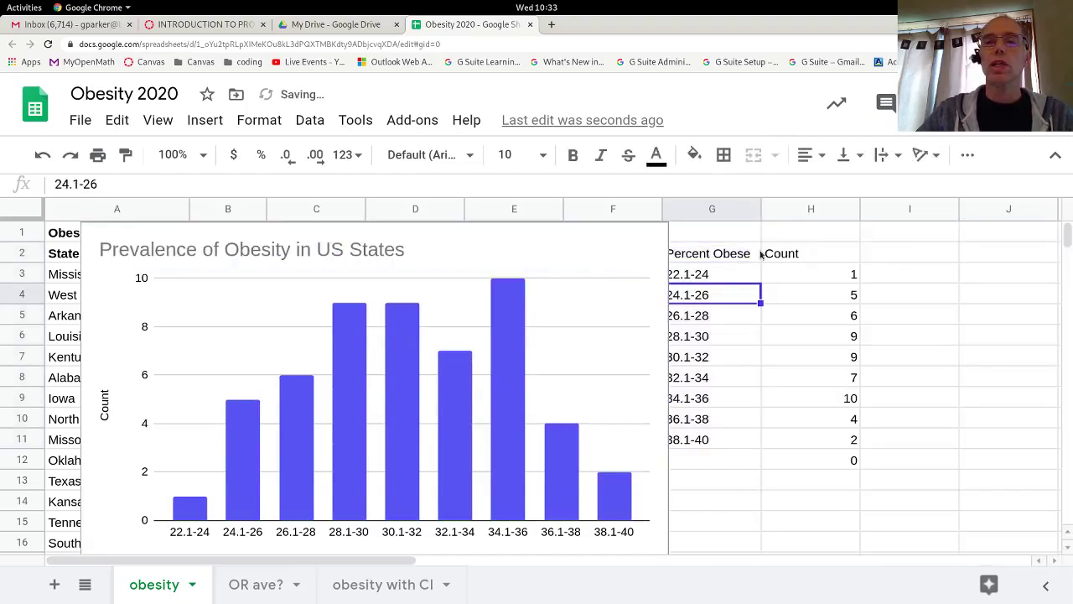
Drag the histogram down to about row 13, beneath the frequency table.
click(635, 231)
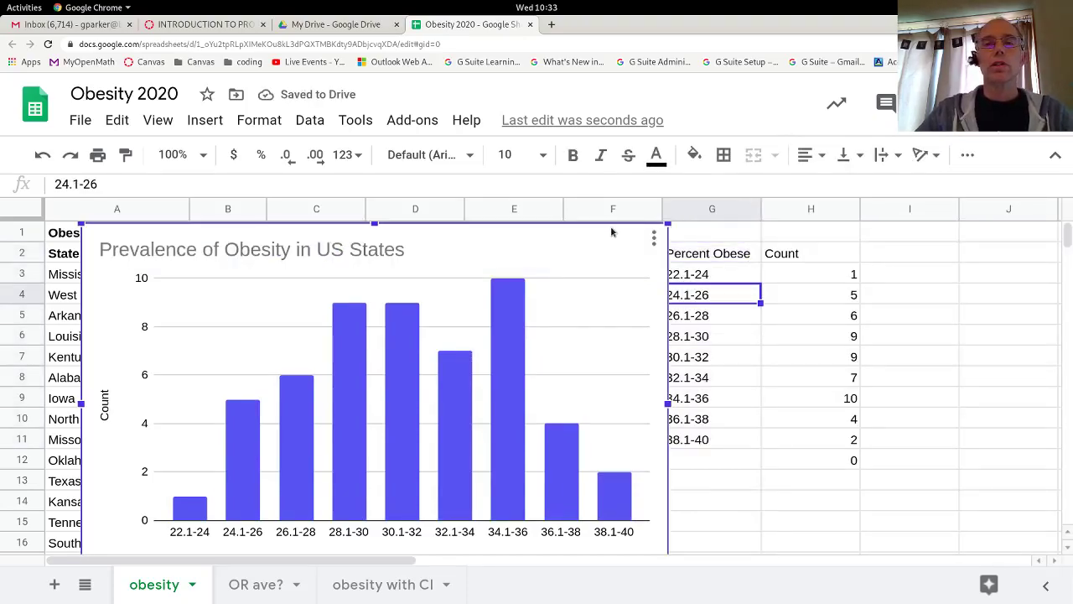
drag(597, 233, 813, 488)
scroll(812, 453, down, 3)
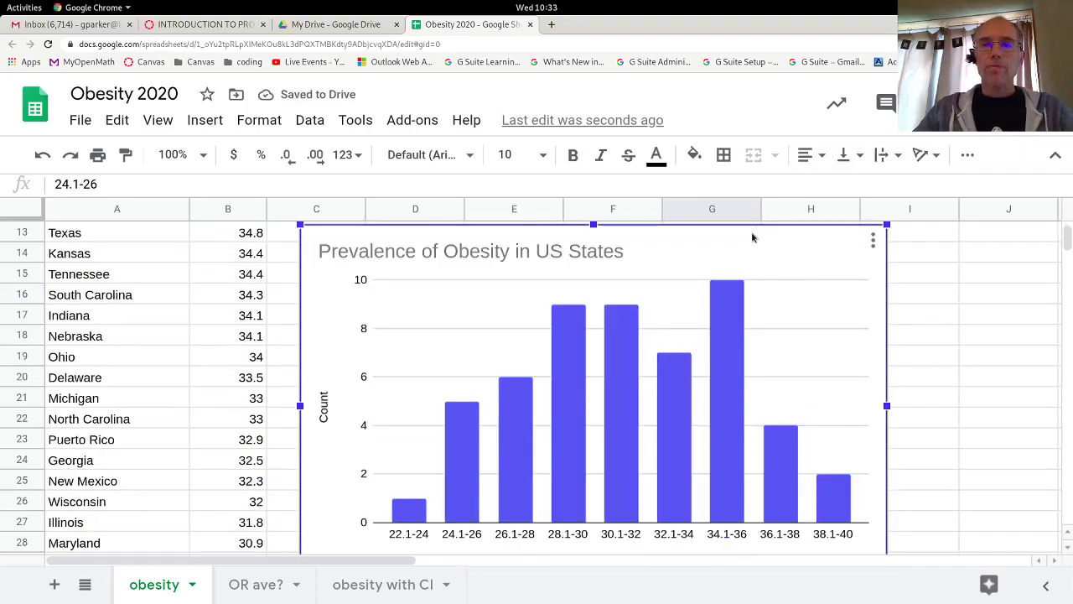
drag(755, 233, 736, 247)
scroll(917, 316, up, 3)
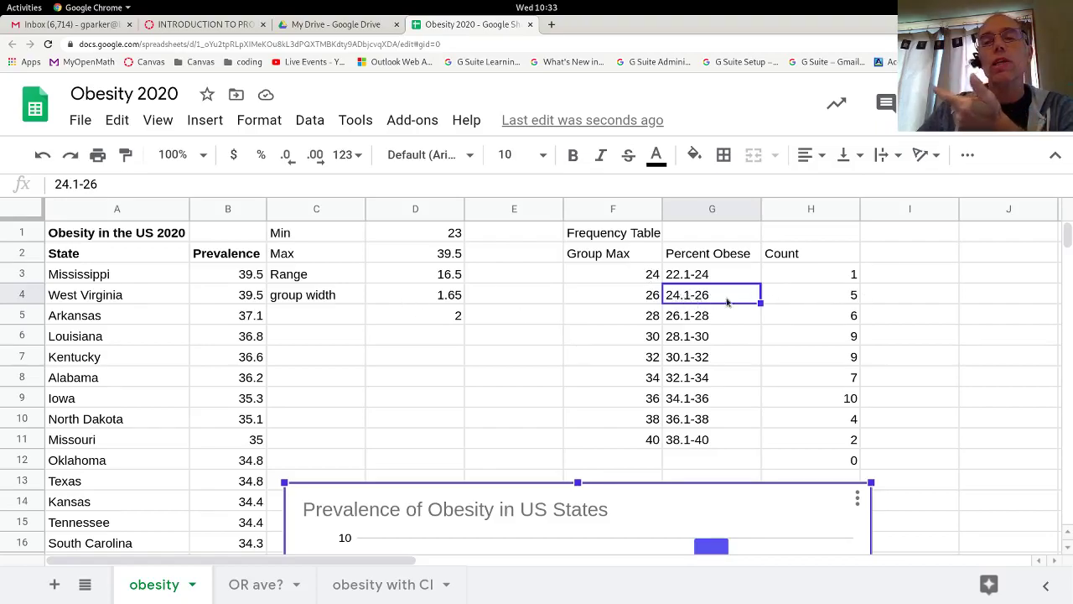
scroll(685, 333, down, 3)
scroll(686, 333, down, 2)
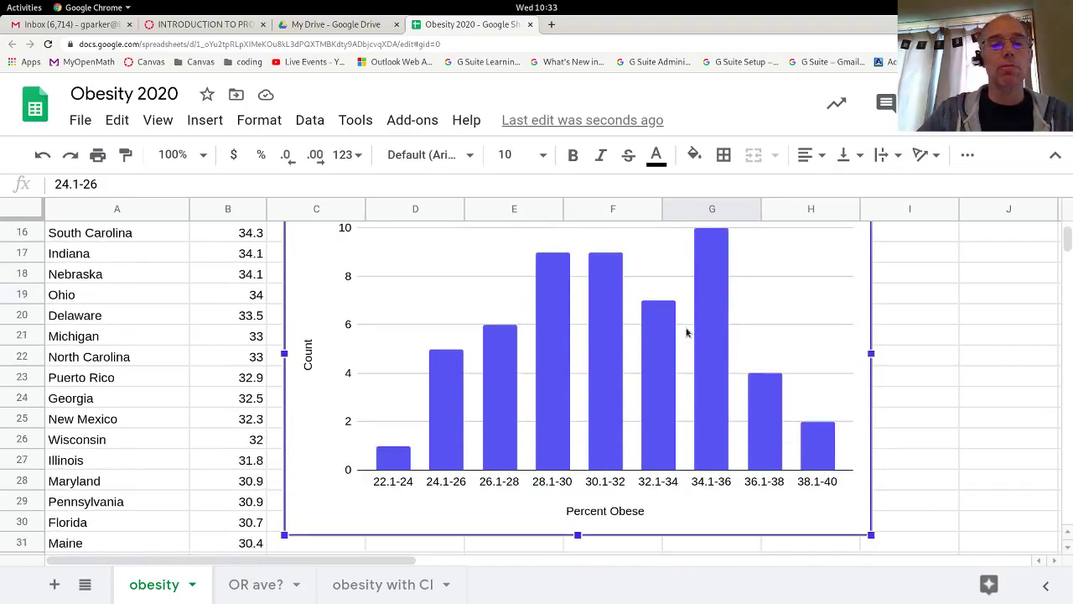
Replace the vertical axis title Count with 'Number of States' and close the chart editor.
double_click(308, 353)
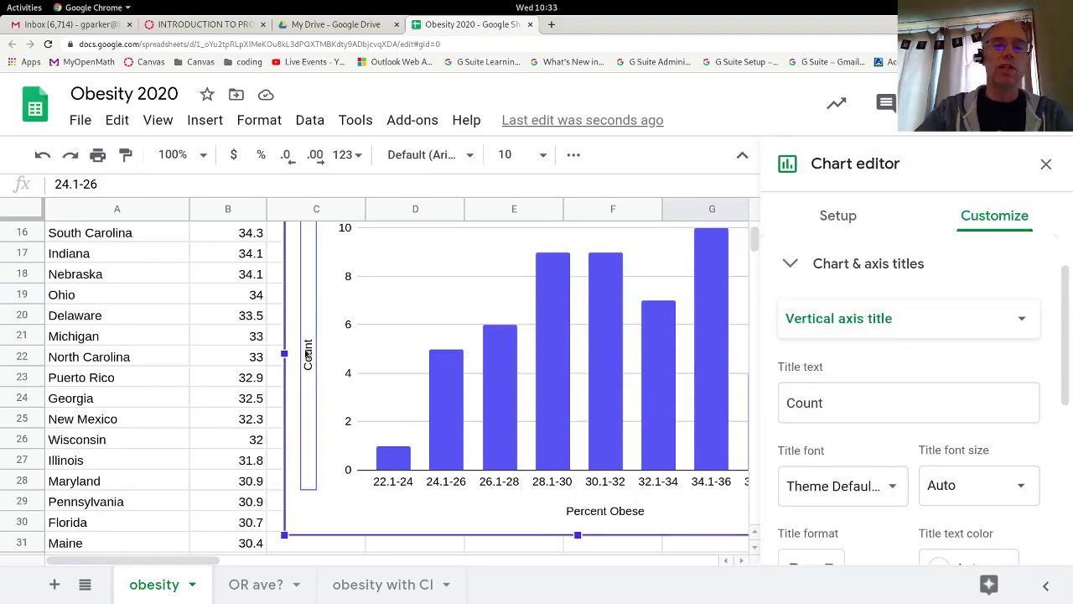
click(817, 404)
double_click(817, 404)
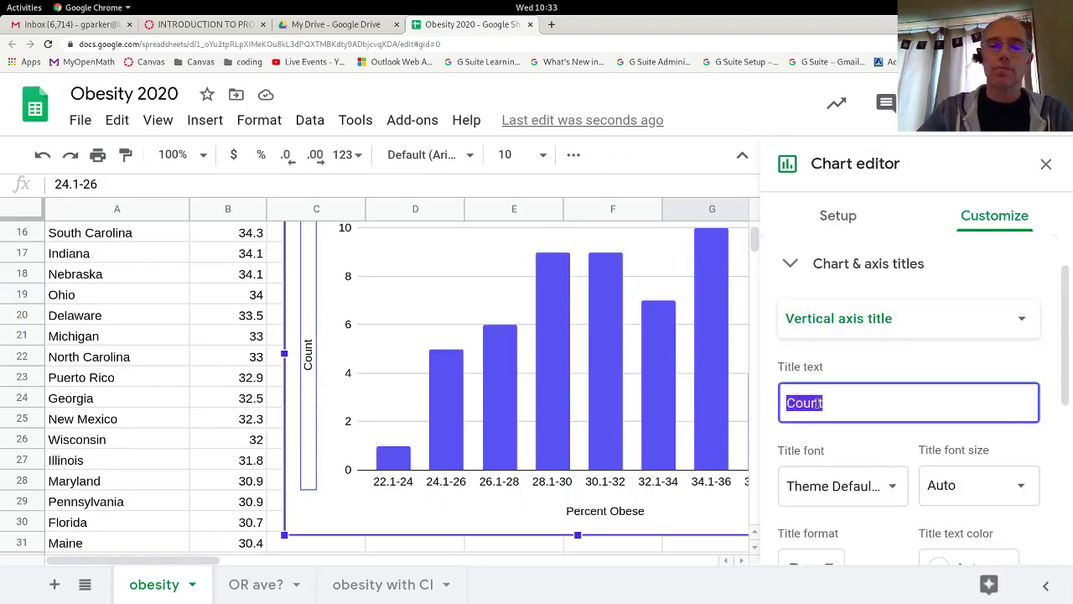
text(Number of )
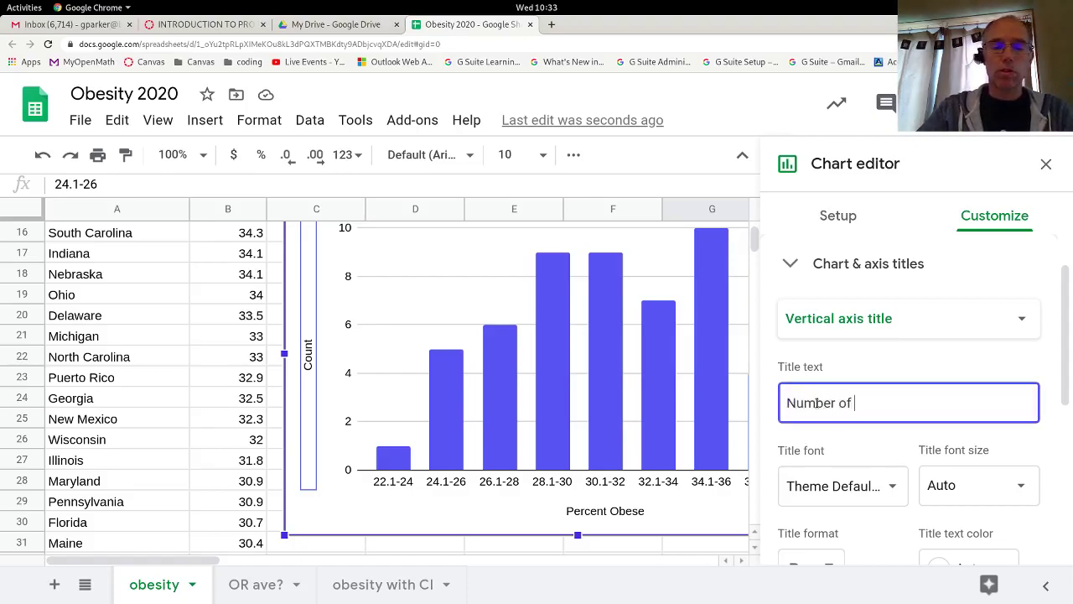
text(States)
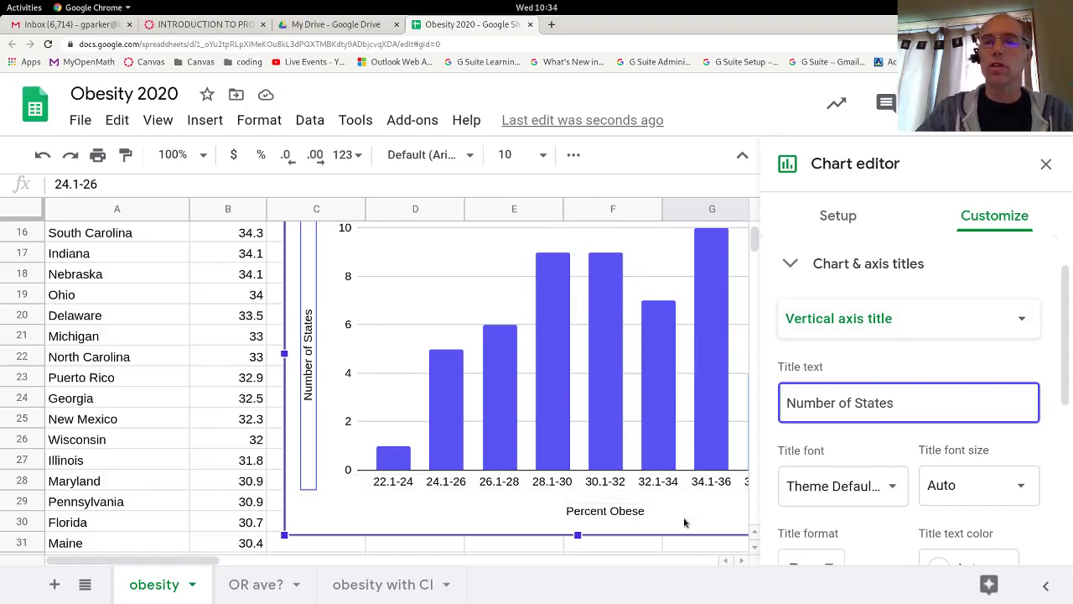
click(1046, 163)
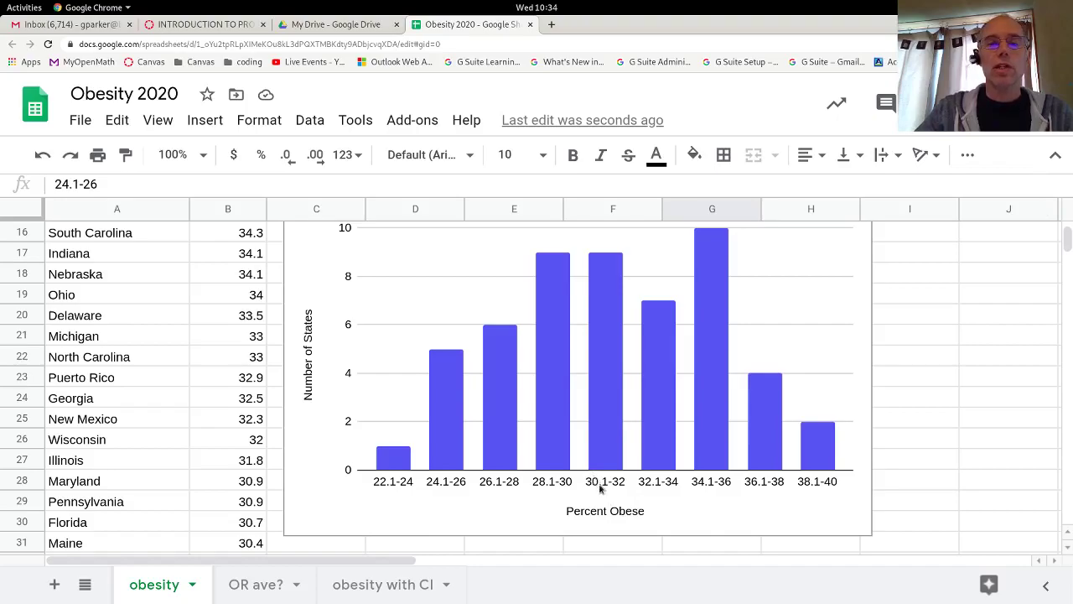
scroll(644, 458, up, 4)
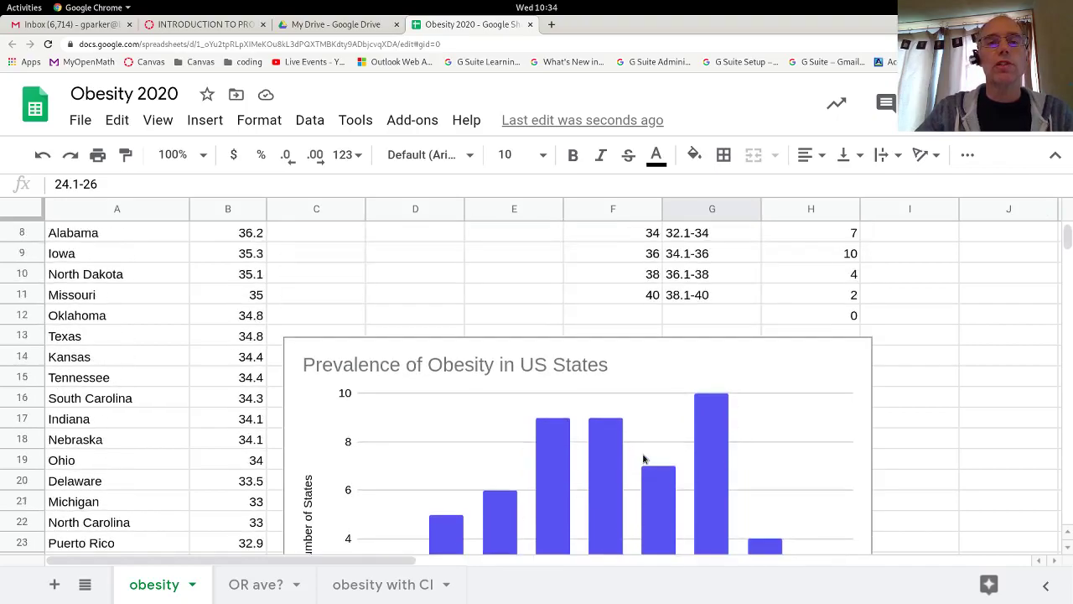
scroll(644, 458, down, 7)
scroll(644, 459, up, 3)
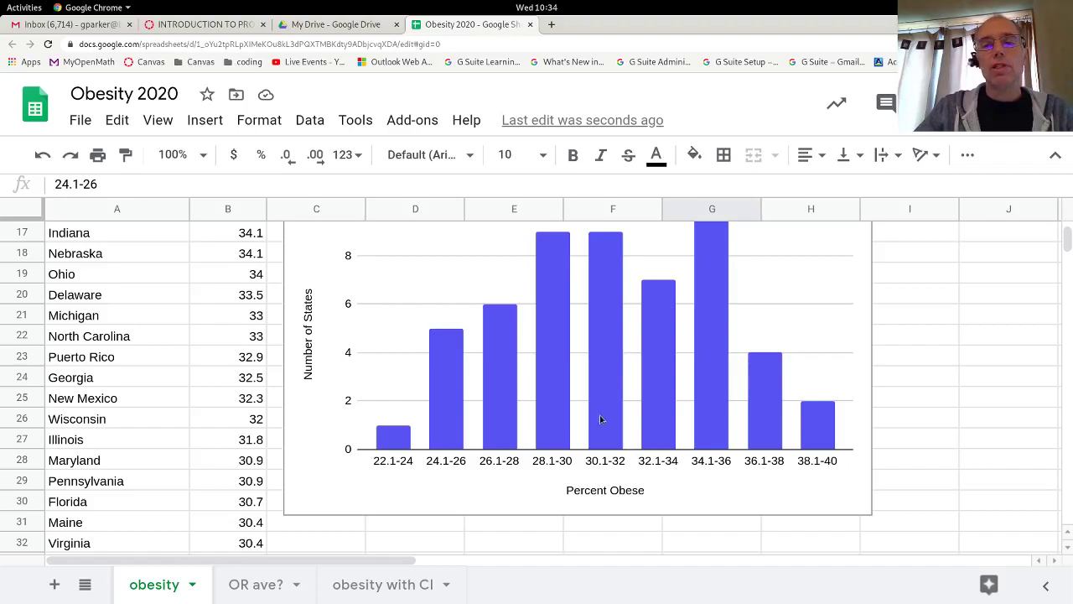
click(601, 254)
scroll(601, 254, up, 3)
mouse_move(601, 327)
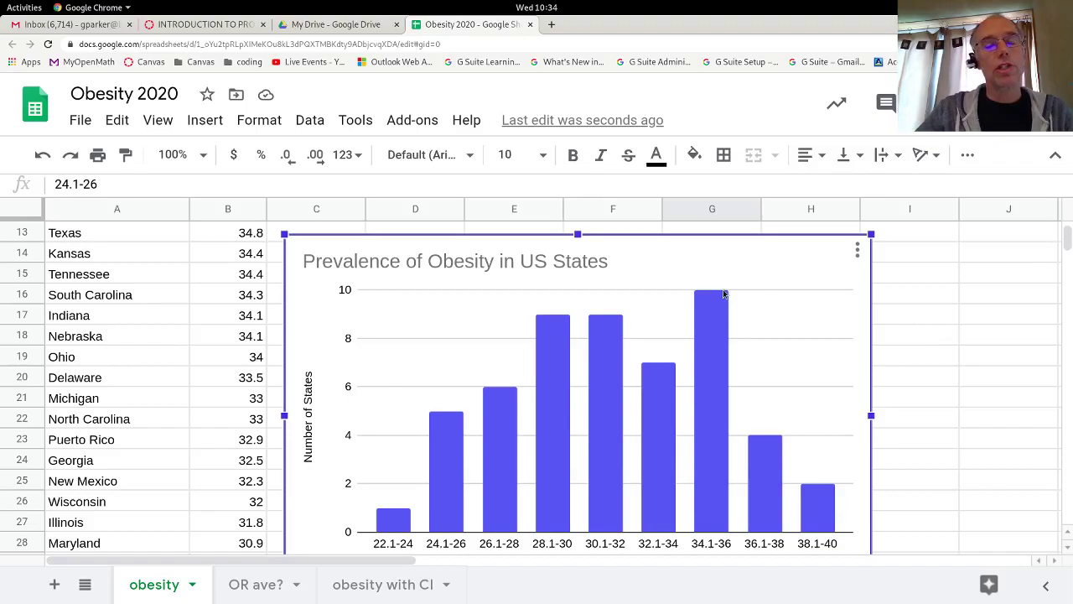
scroll(725, 293, up, 5)
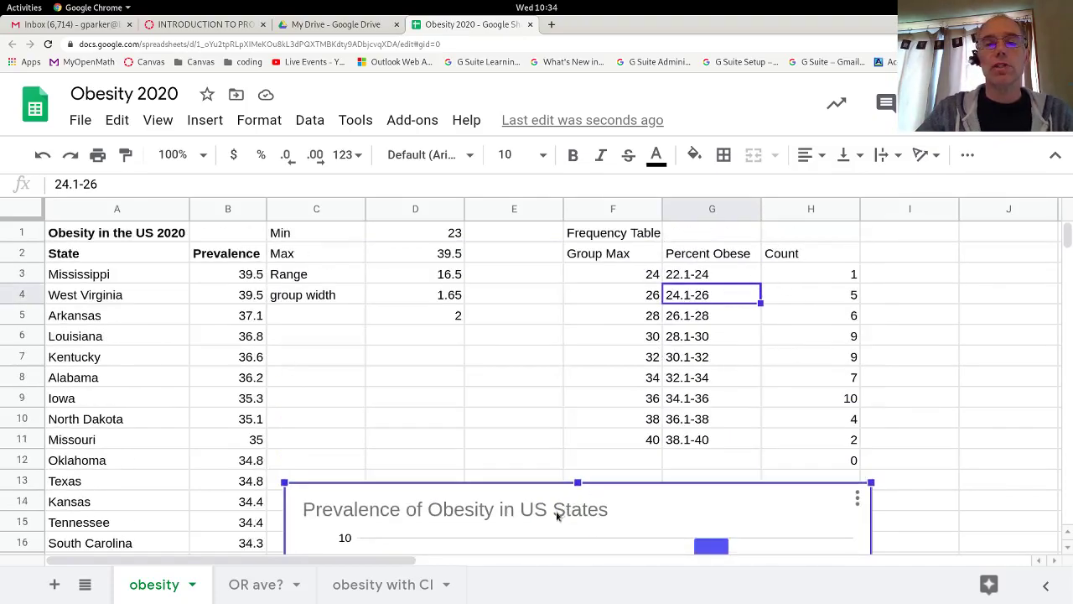
Enter the heading 'relative frequency' in cell I2.
click(896, 259)
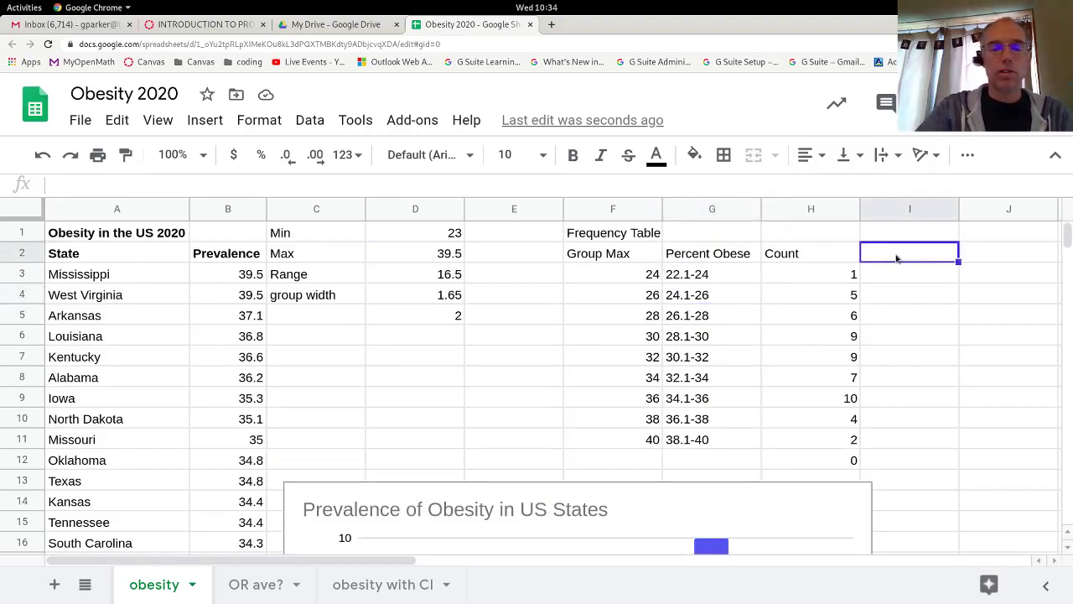
text(rel)
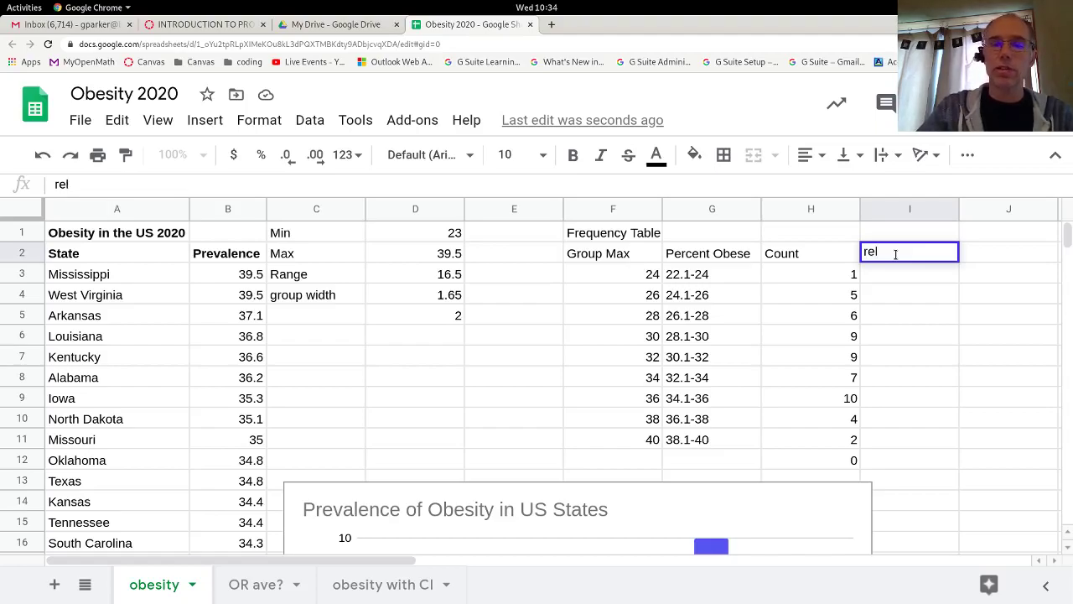
text(ative frequency)
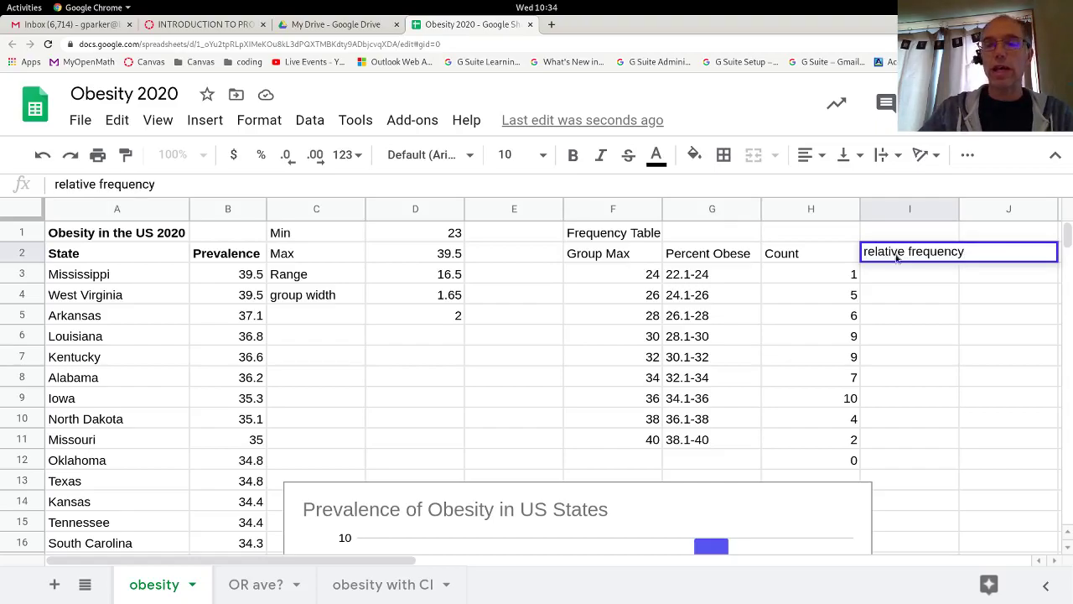
key(Return)
key(Left)
key(Right)
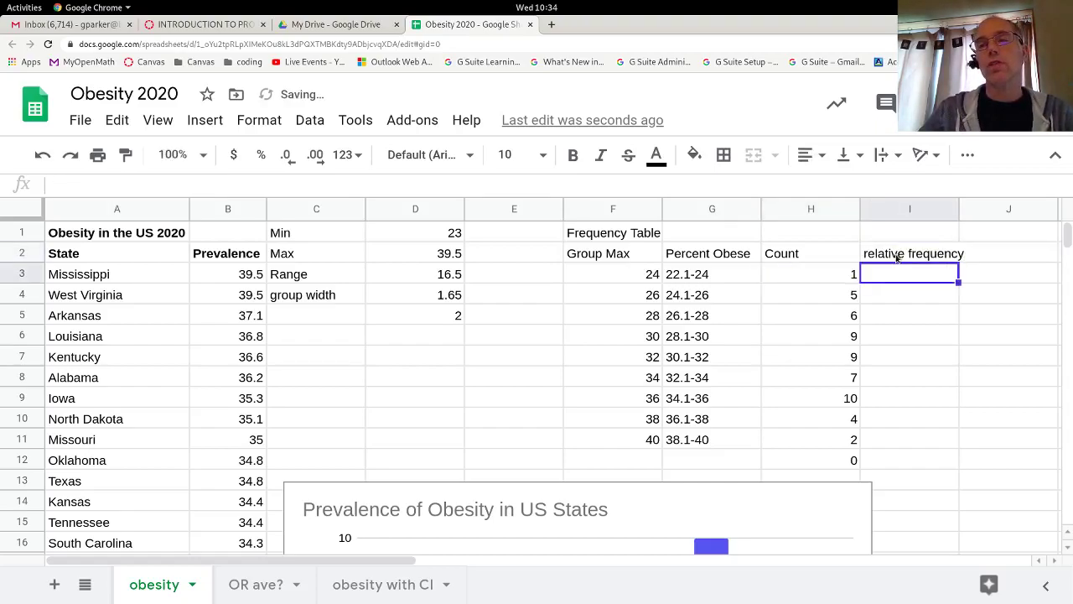
Enter =SUM(B3:B55) in H13 to total the Prevalence values at 1659.1.
key(Down)
key(Down)
key(Down)
key(Down)
key(Down)
key(Down)
key(Down)
key(Down)
key(Down)
key(Down)
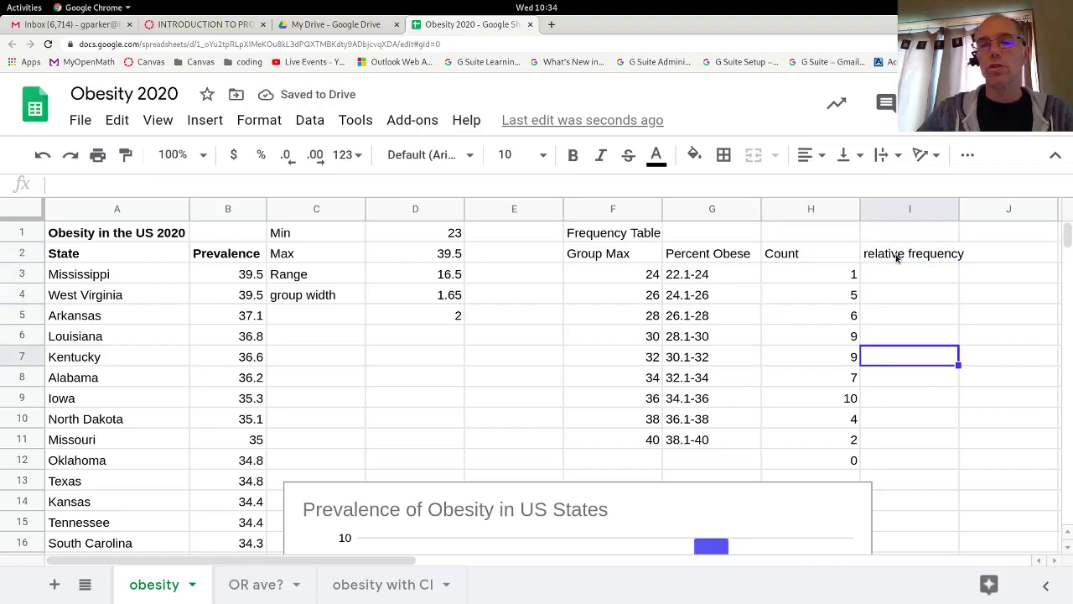
key(Left)
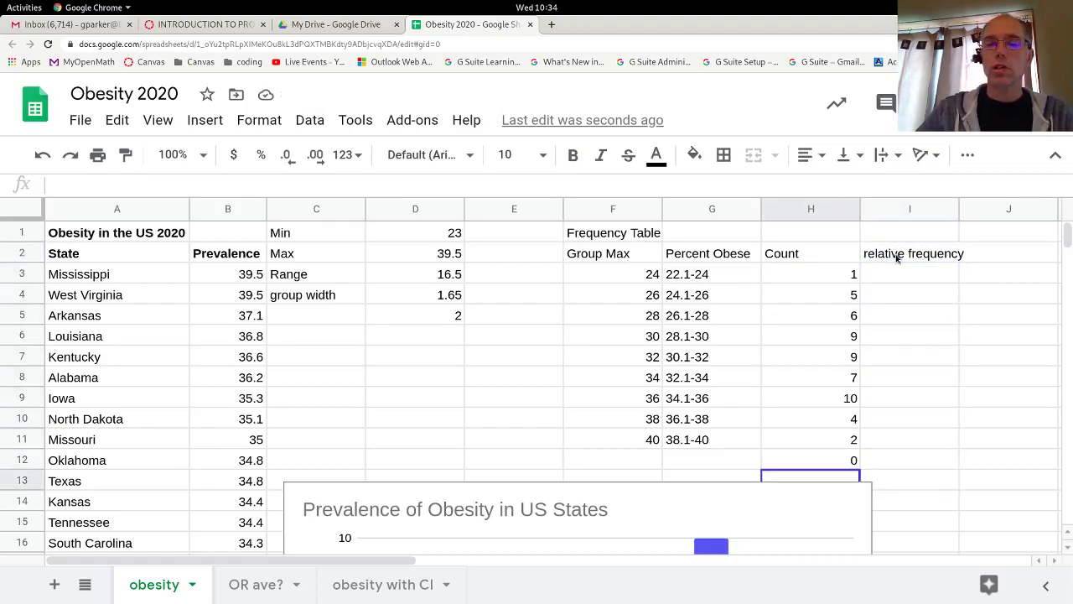
text(=sum)
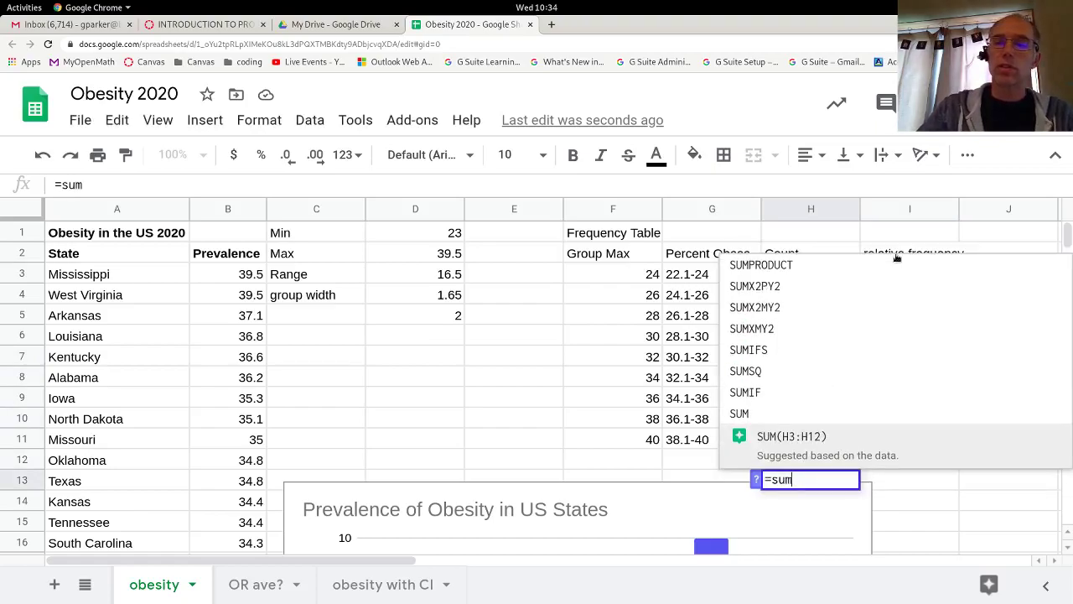
click(811, 340)
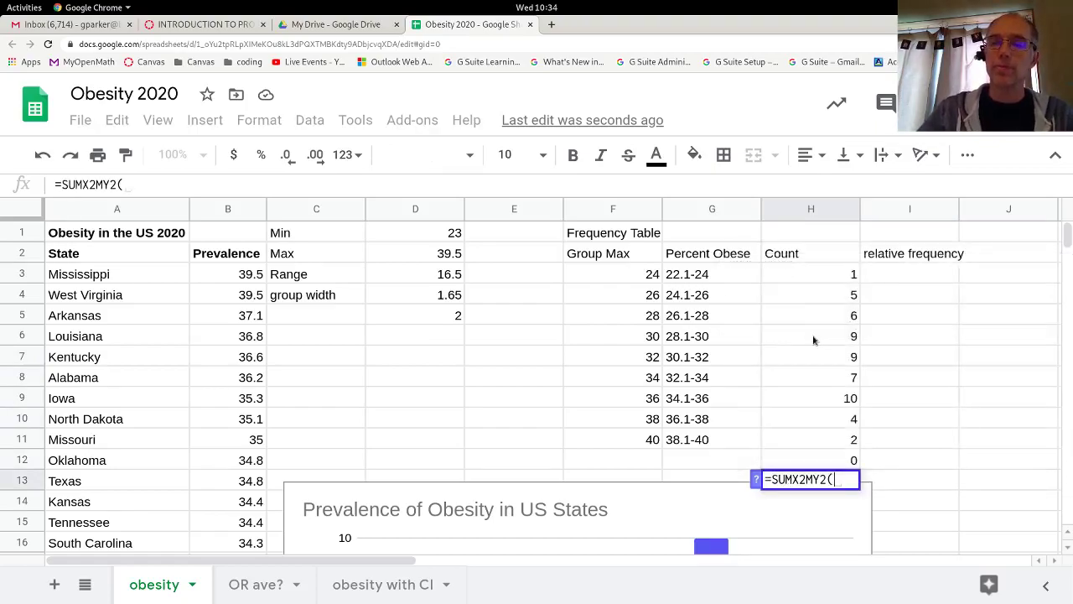
key(BackSpace)
key(BackSpace)
key(BackSpace)
key(BackSpace)
key(BackSpace)
key(BackSpace)
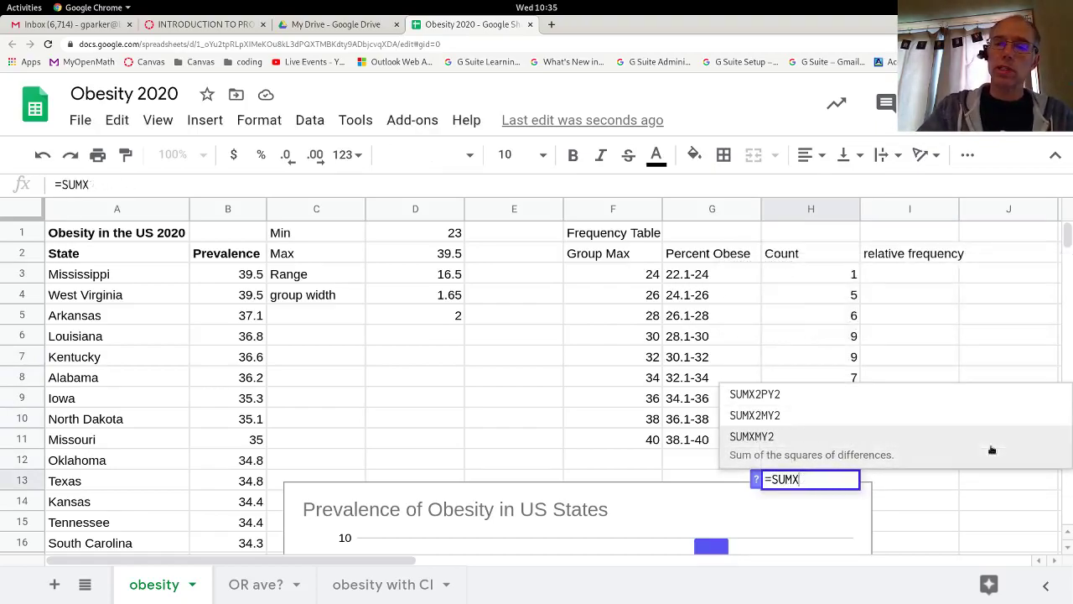
text(()
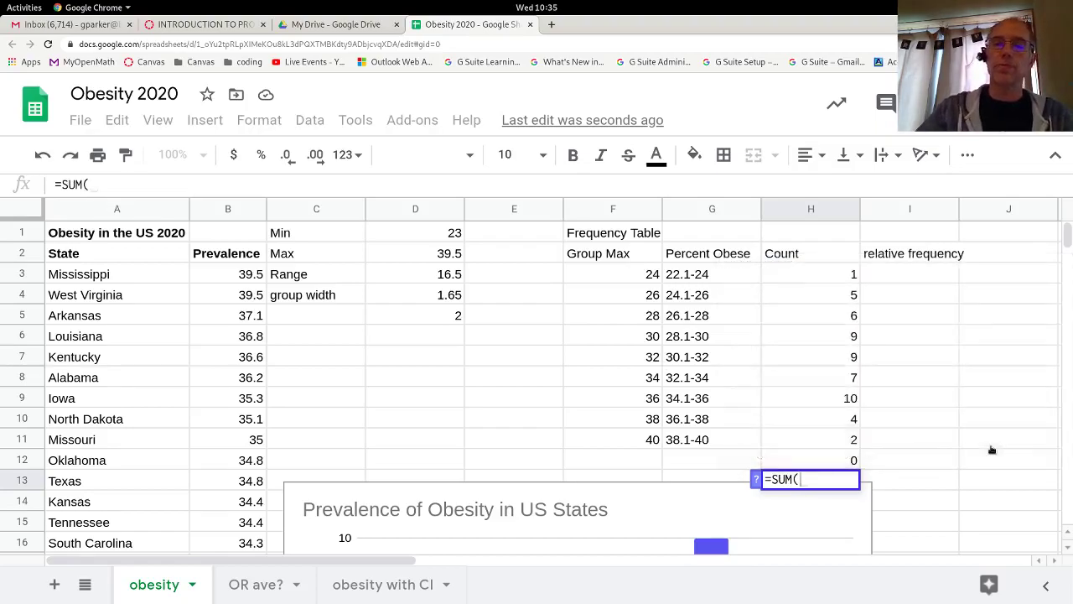
click(241, 276)
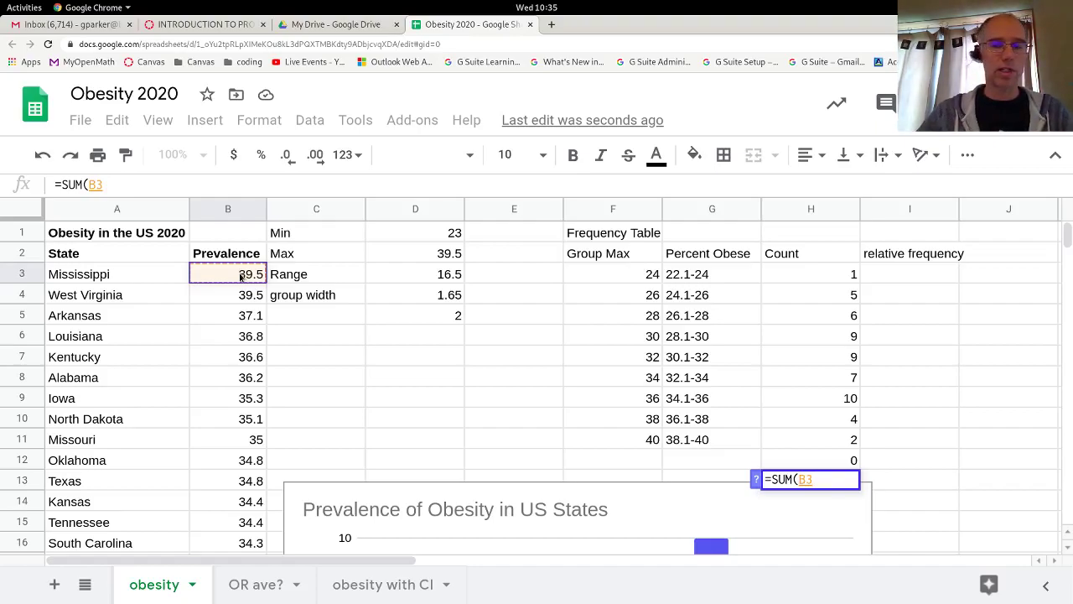
key(ctrl+shift+Down)
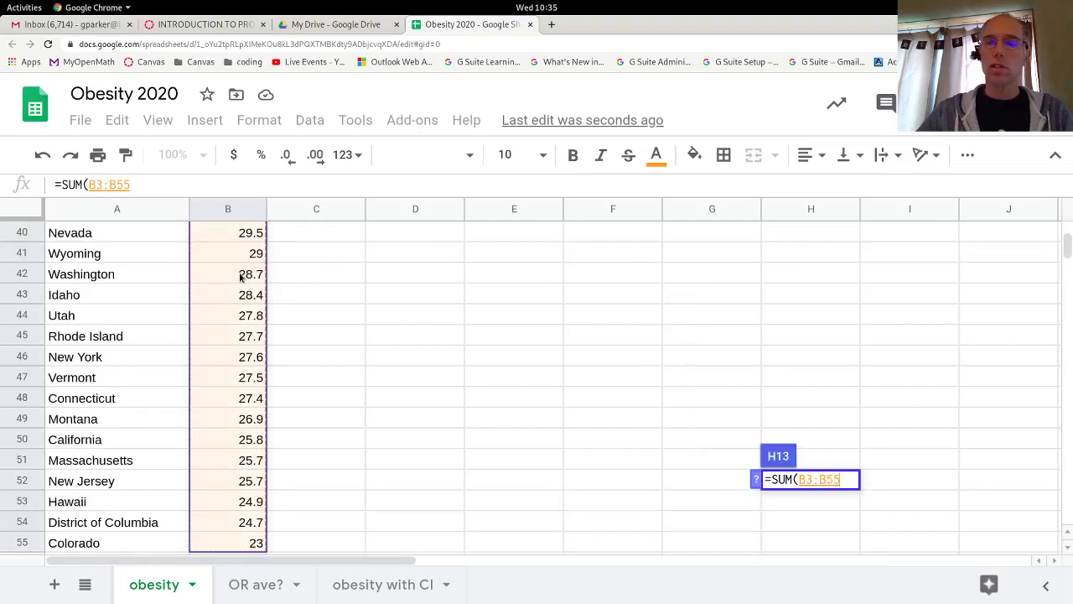
key(Return)
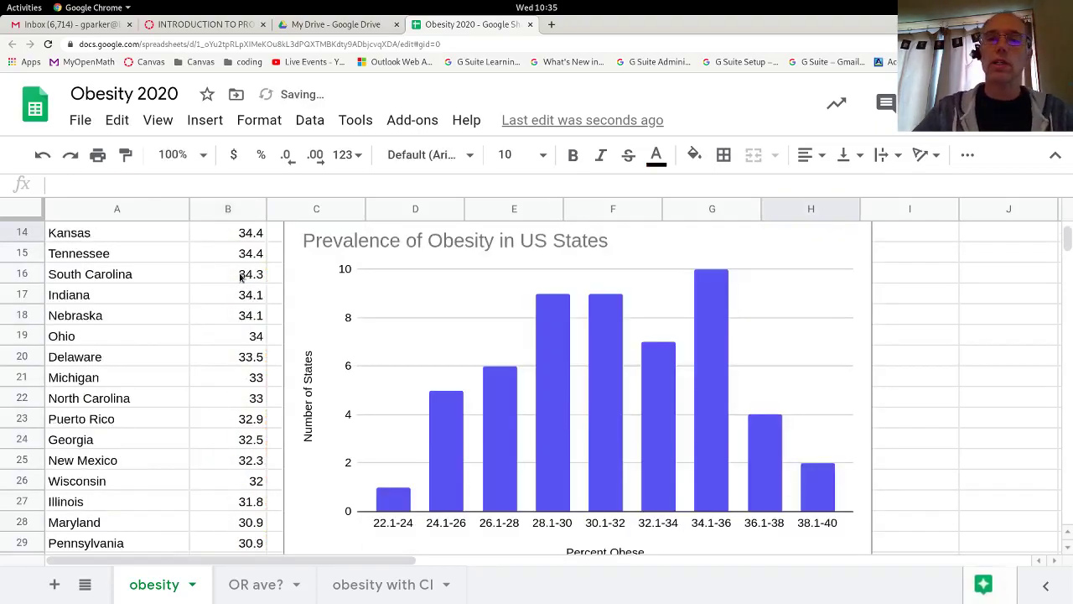
Move the histogram down about one row so it starts just beneath H13.
scroll(756, 306, up, 4)
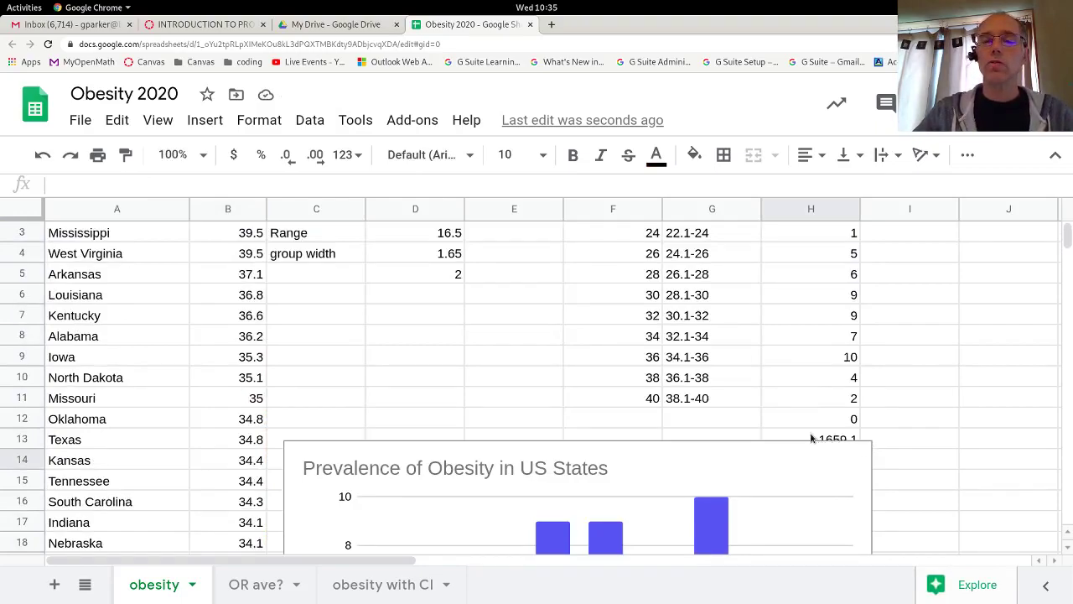
click(811, 438)
click(799, 454)
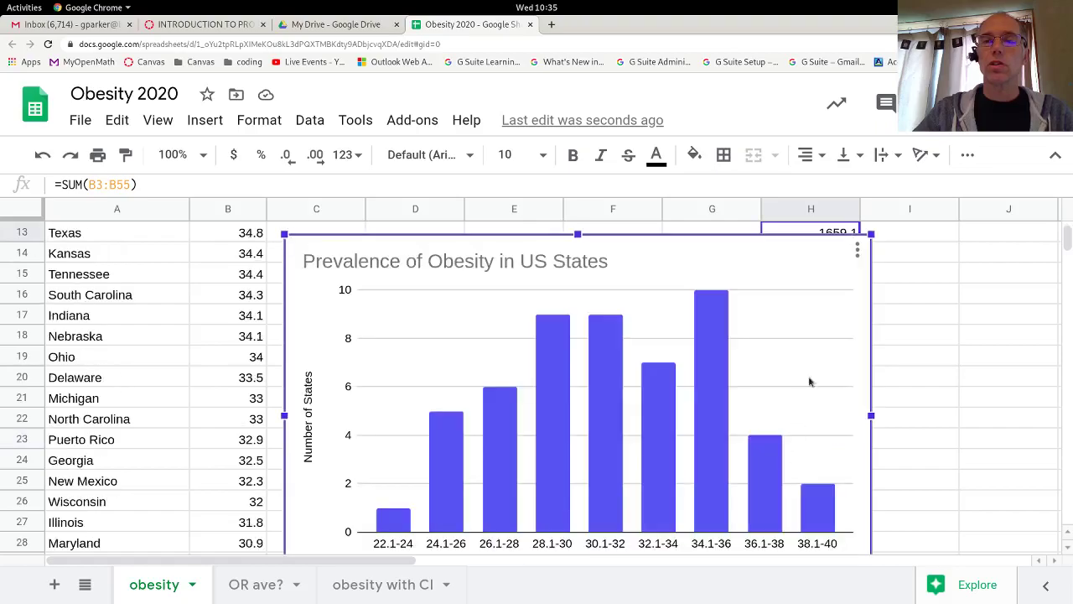
drag(739, 246, 742, 269)
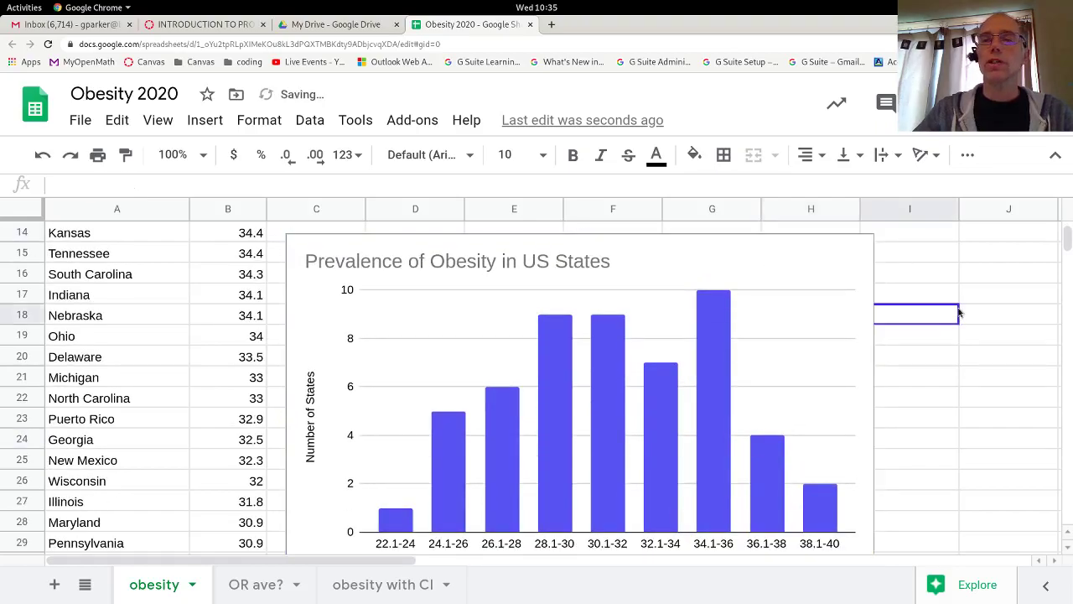
Change H13 to =sum(H3:H11) so it totals the Count column to 53.
scroll(960, 313, up, 5)
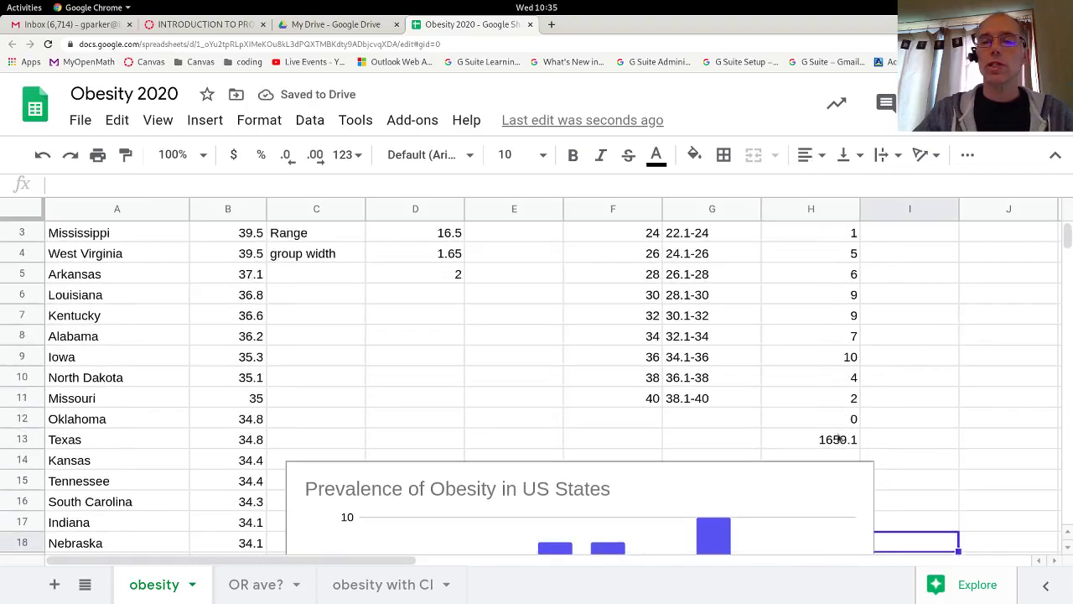
click(839, 439)
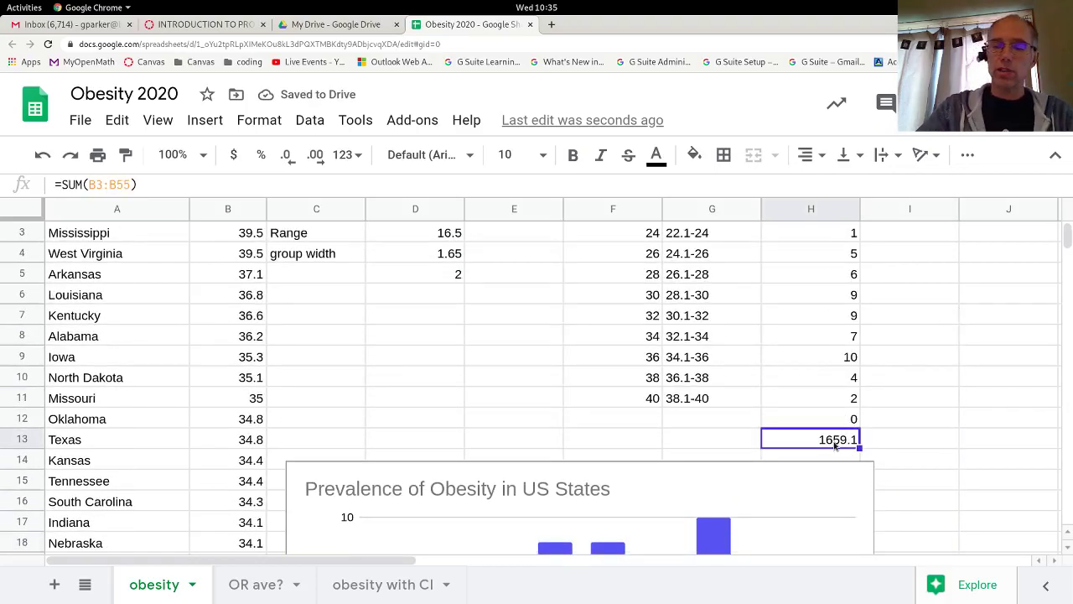
text(=sum()
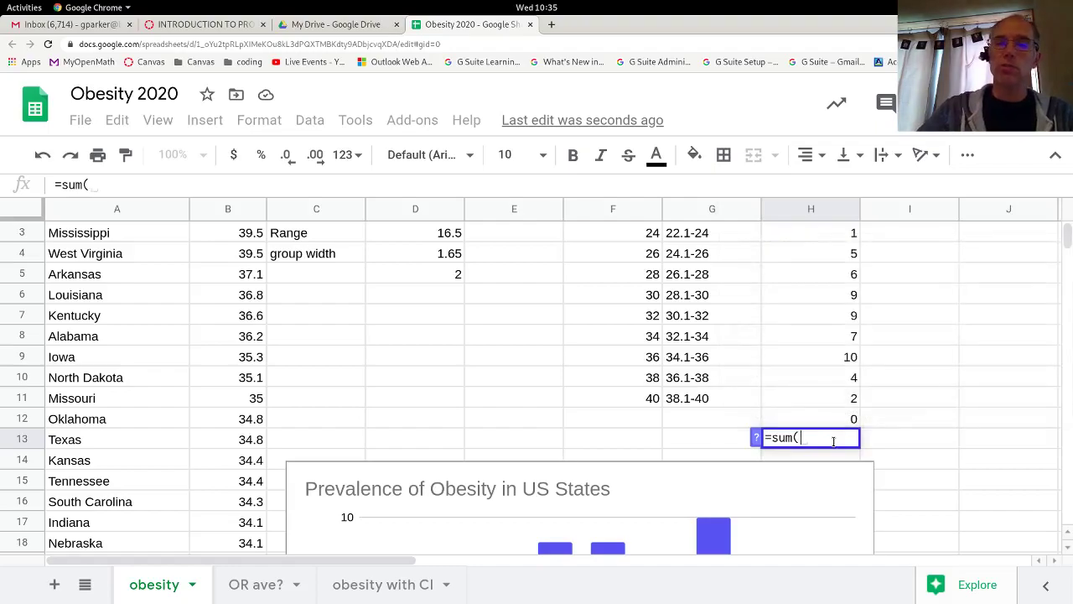
click(845, 400)
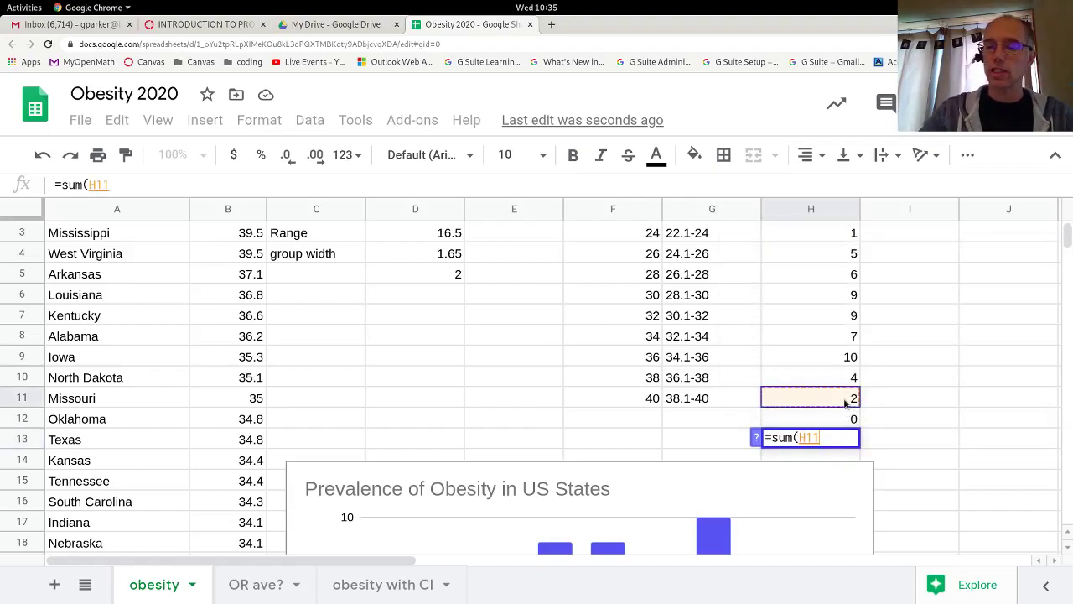
drag(845, 401, 846, 274)
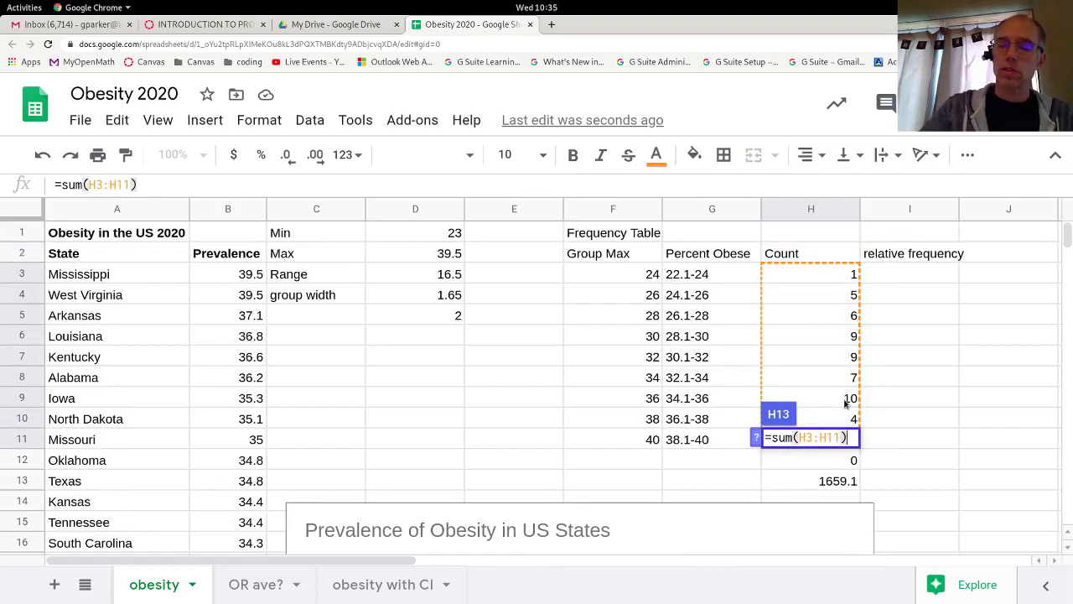
key(Return)
key(Up)
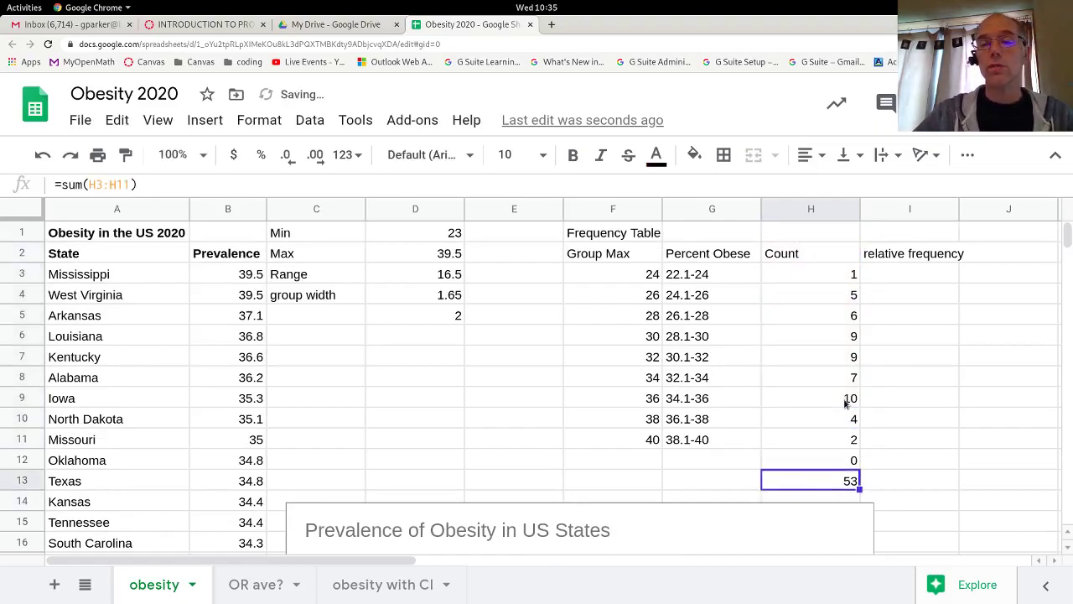
key(Left)
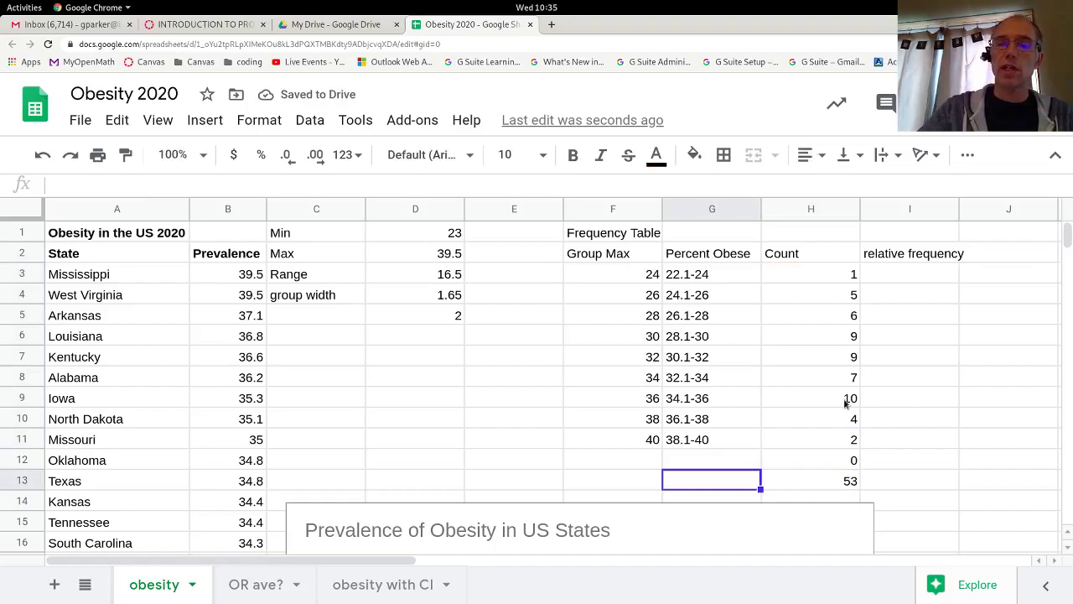
Enter a COUNT formula over the state names A3:A55 in G13.
text(=cou)
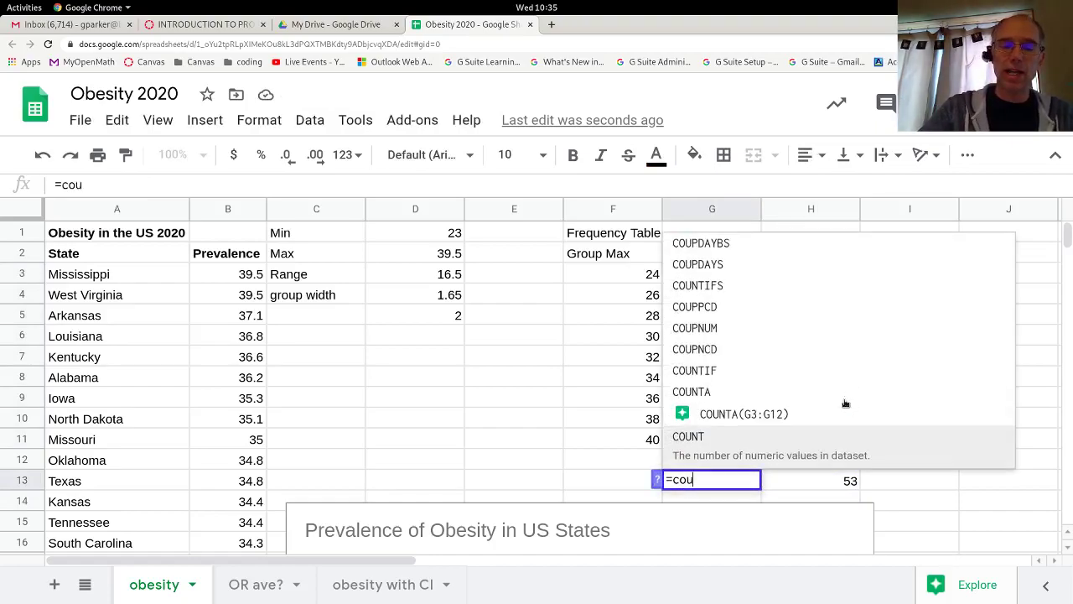
text(nt()
key(Left)
key(Left)
key(Left)
key(Left)
key(Left)
key(Left)
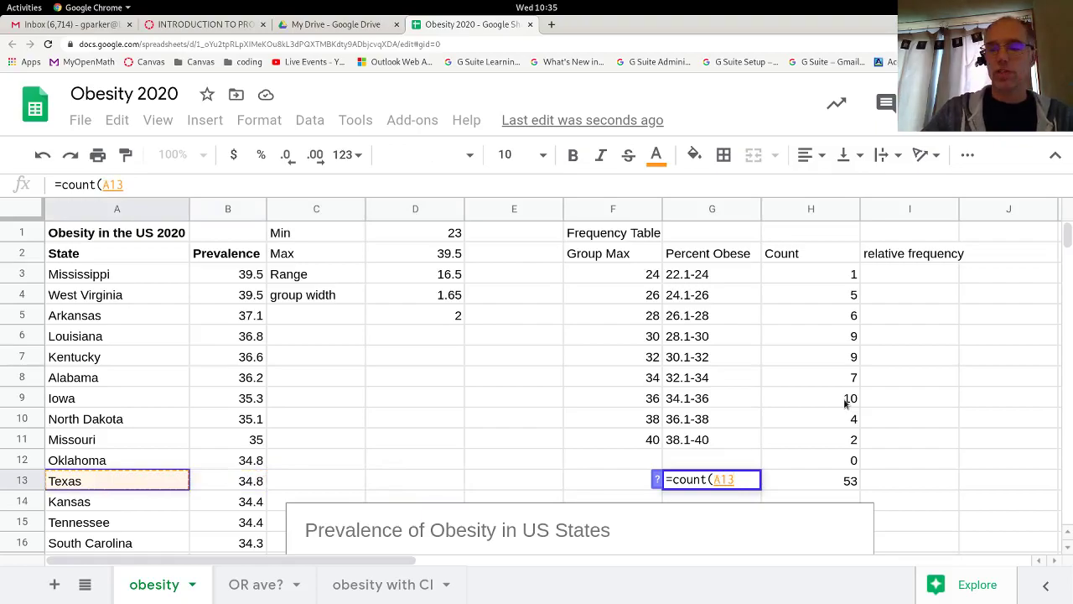
key(Up)
key(Up)
key(Up)
key(Up)
key(Up)
key(Up)
key(Up)
key(Up)
key(Up)
key(Up)
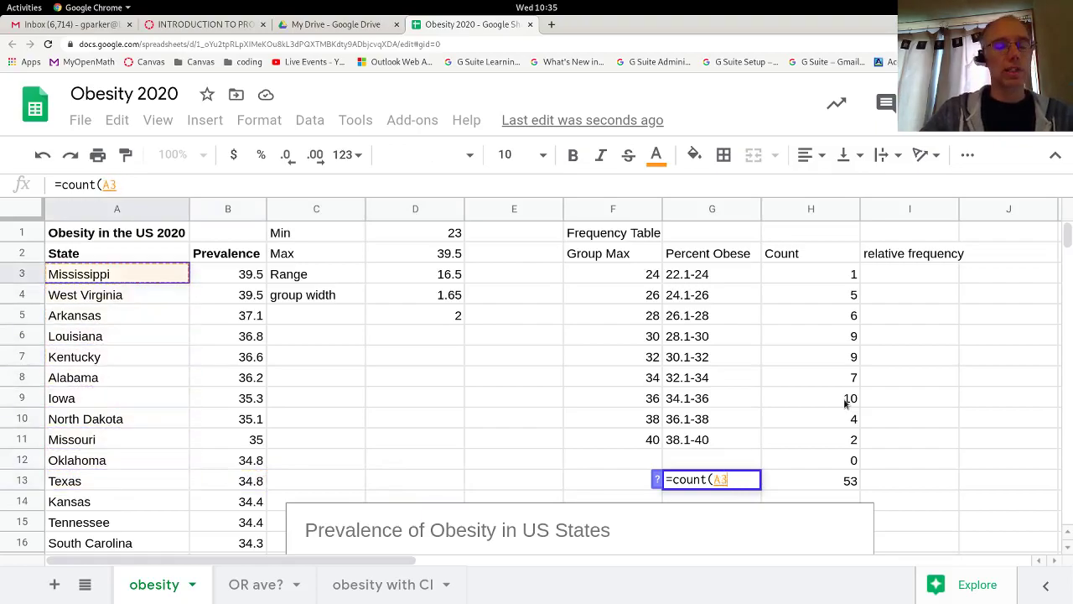
key(ctrl+shift+Down)
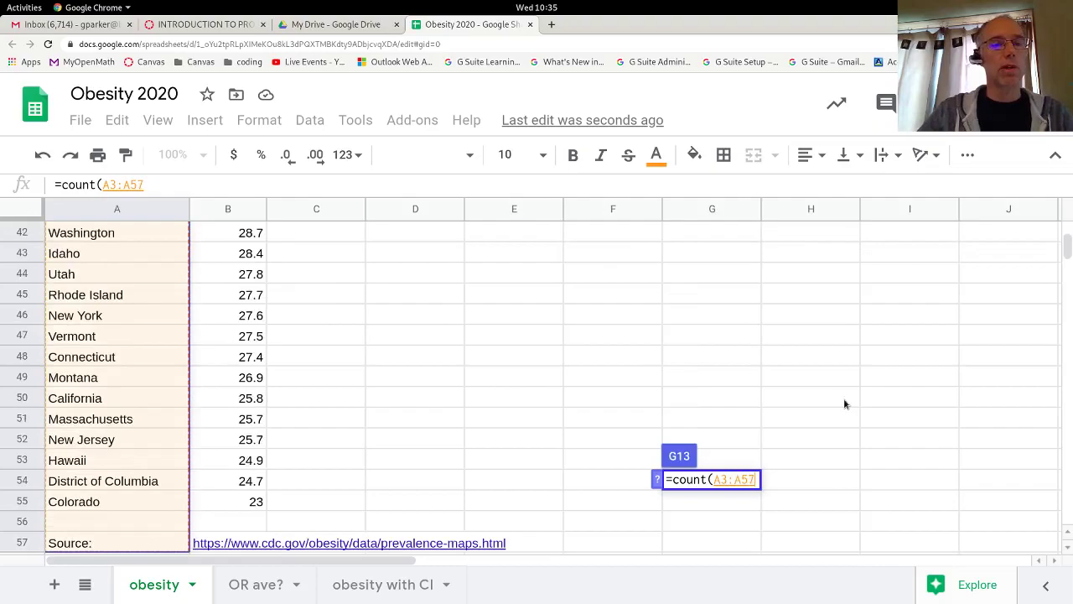
key(ctrl+shift+Up)
key(ctrl+shift+Down)
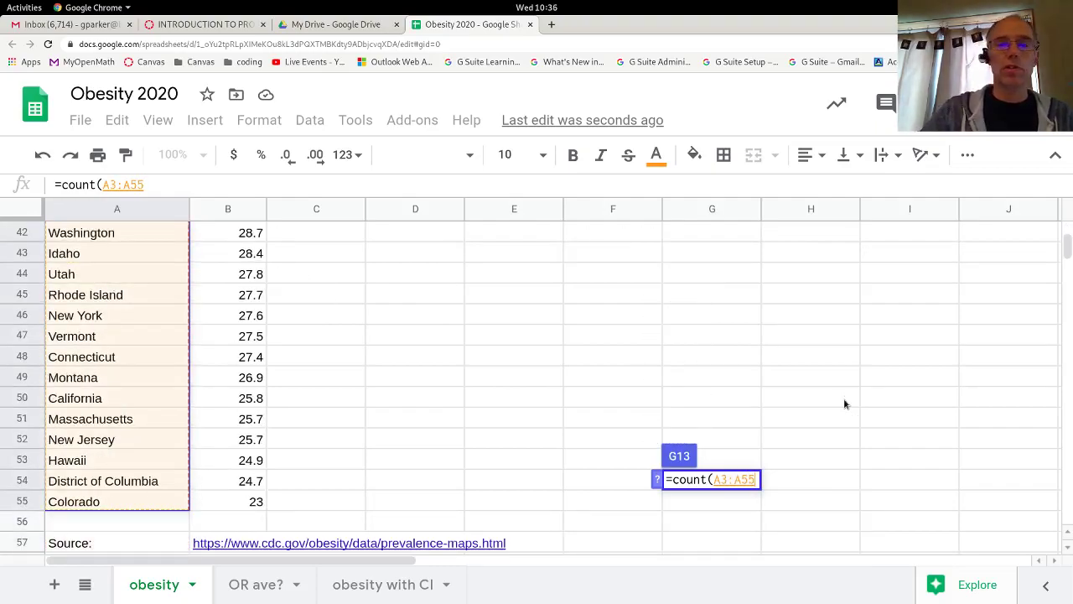
key(Return)
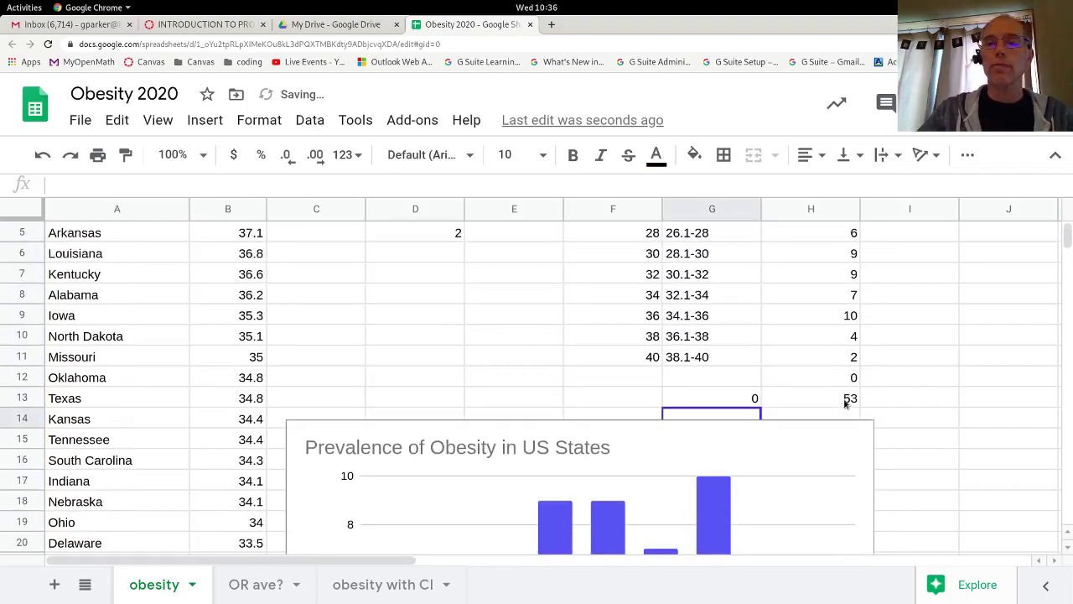
Rewrite G13 as =COUNTA(A3:A55), giving 53 entries including Puerto Rico.
click(746, 399)
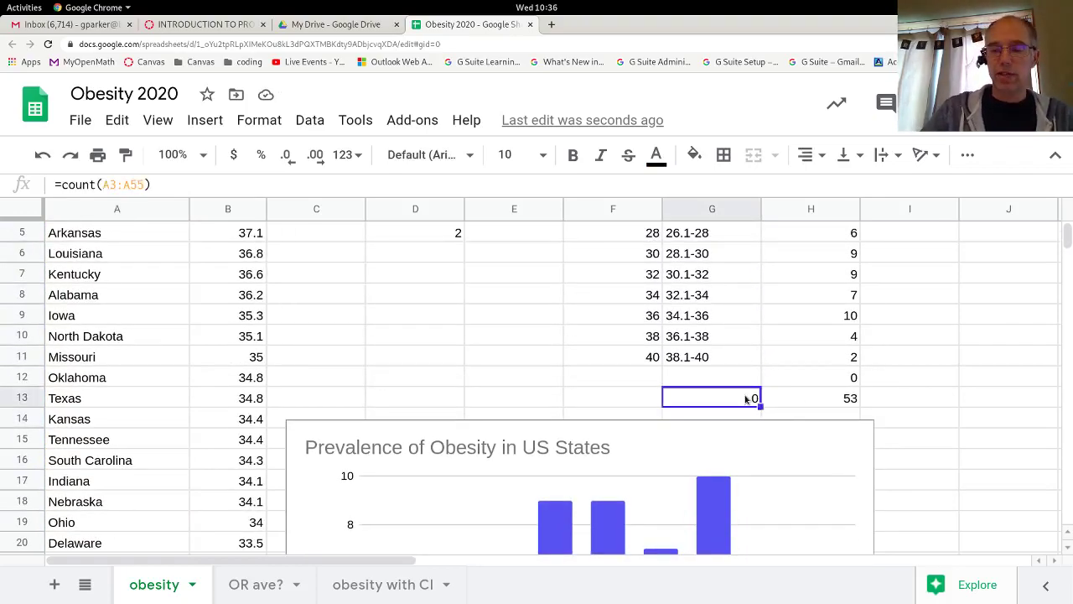
double_click(746, 399)
key(BackSpace)
key(BackSpace)
key(BackSpace)
key(BackSpace)
key(BackSpace)
key(BackSpace)
key(BackSpace)
key(BackSpace)
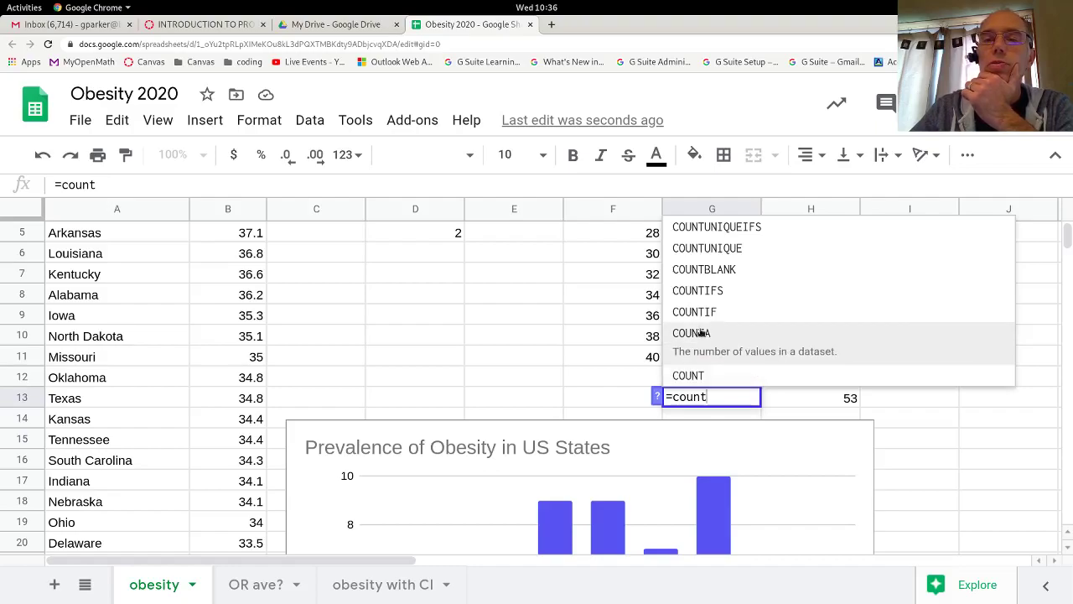
click(701, 333)
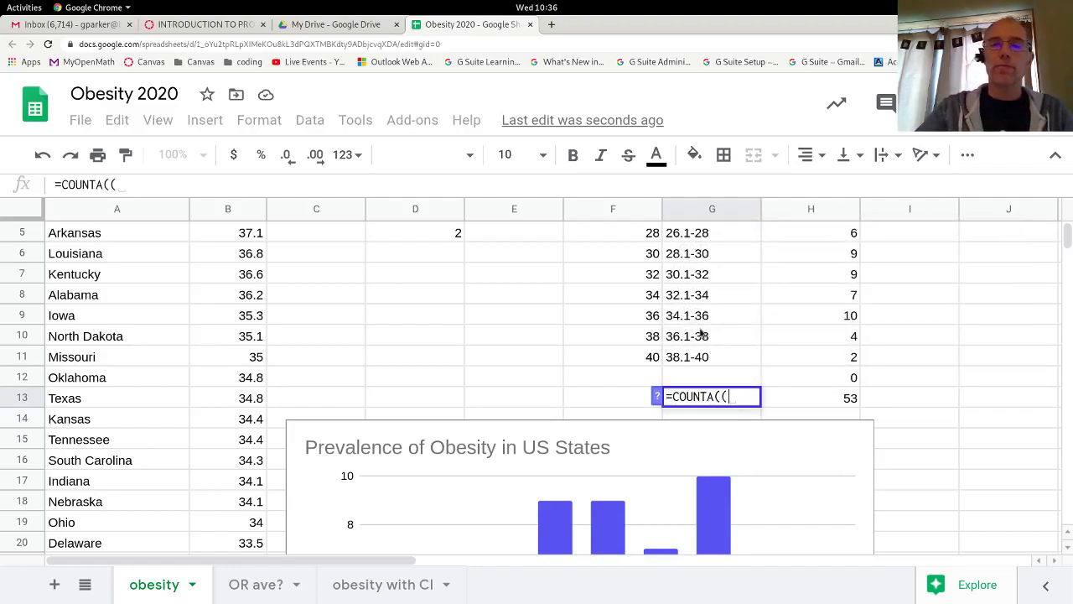
key(Left)
key(Left)
key(Left)
key(Left)
key(Left)
key(Left)
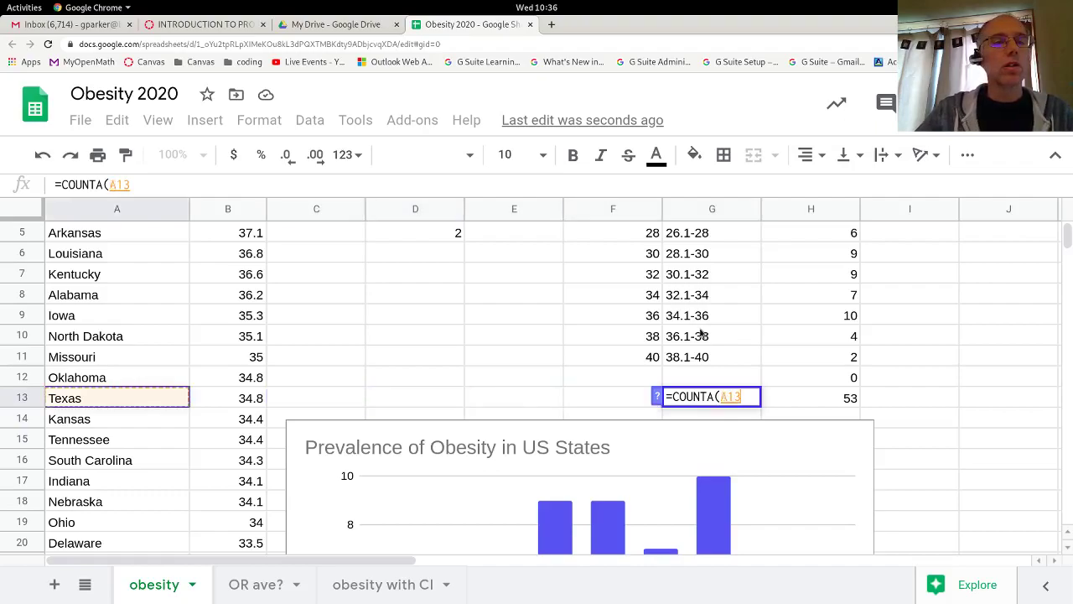
key(Up)
key(Up)
key(Up)
key(Up)
key(Up)
key(Up)
key(Up)
key(Up)
key(Up)
key(Up)
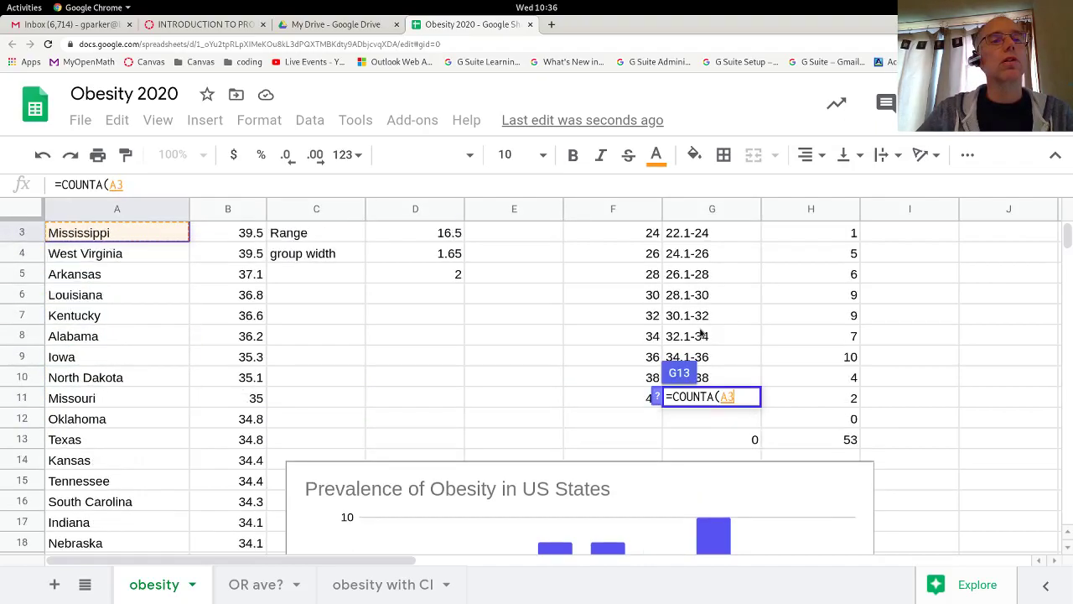
key(ctrl+shift+Down)
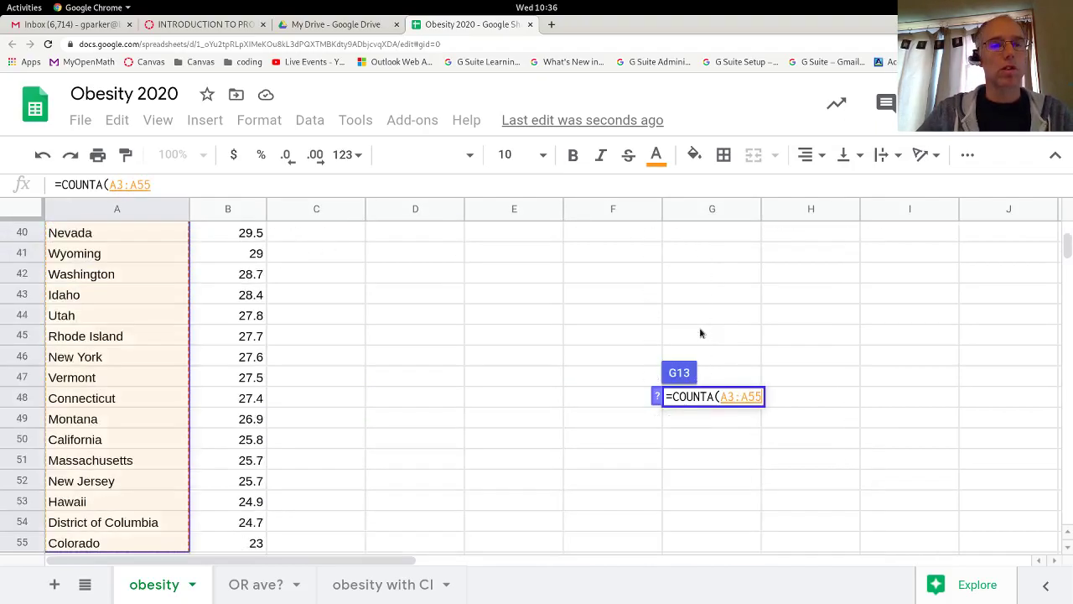
key(Return)
key(Up)
key(Up)
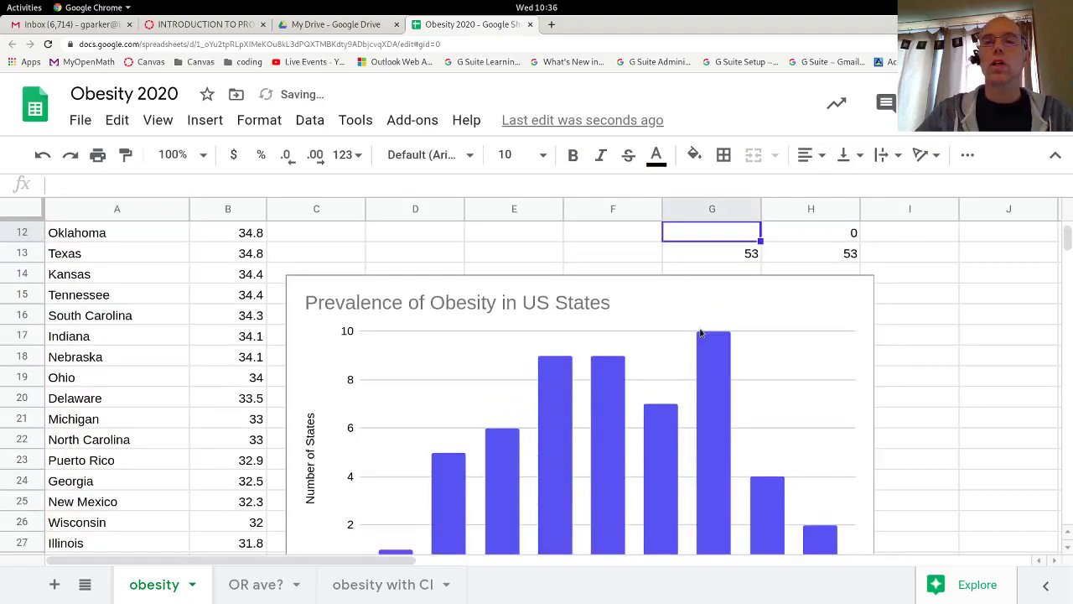
key(Down)
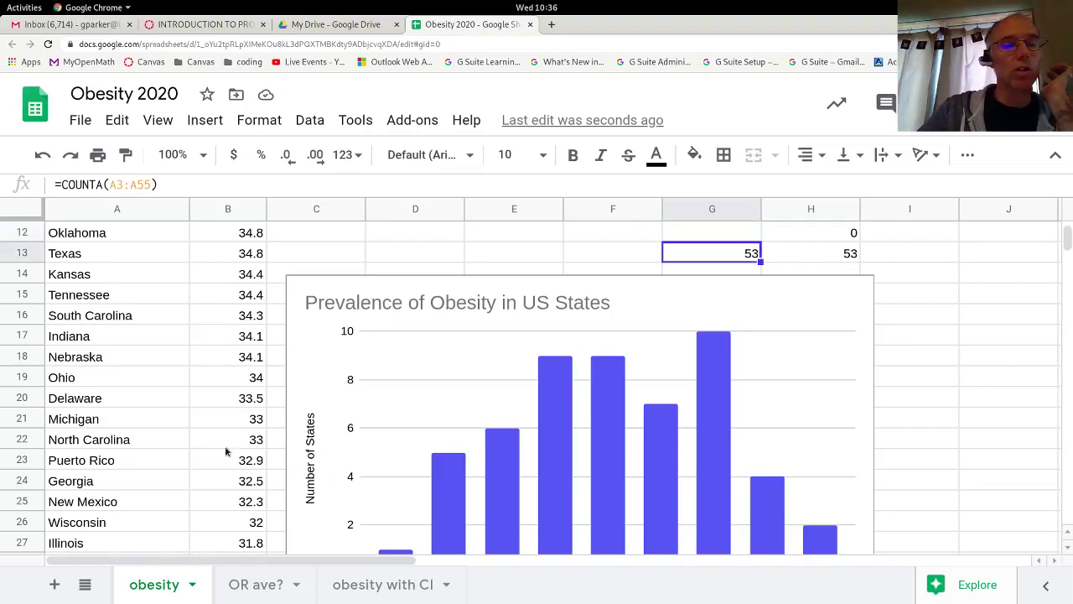
click(132, 461)
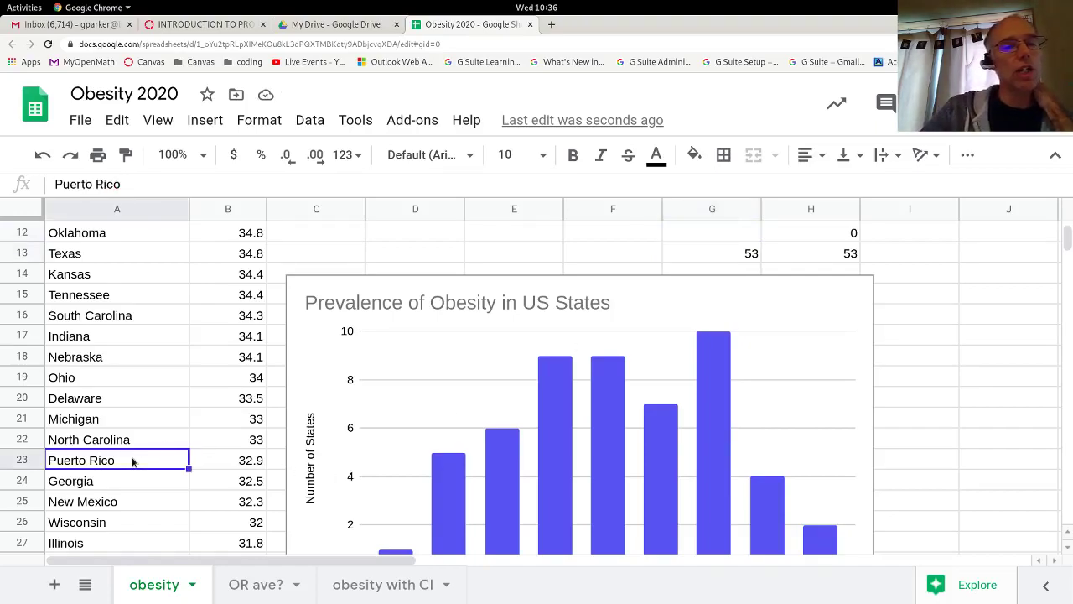
scroll(131, 461, up, 4)
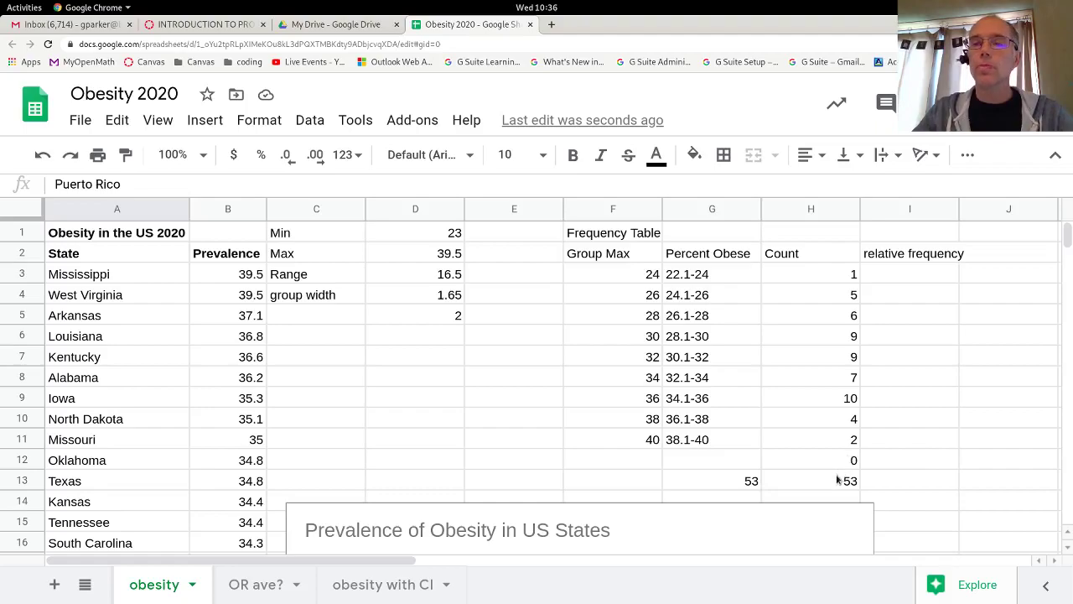
Enter =H3/53 in I3 and fill it down to I11.
click(894, 262)
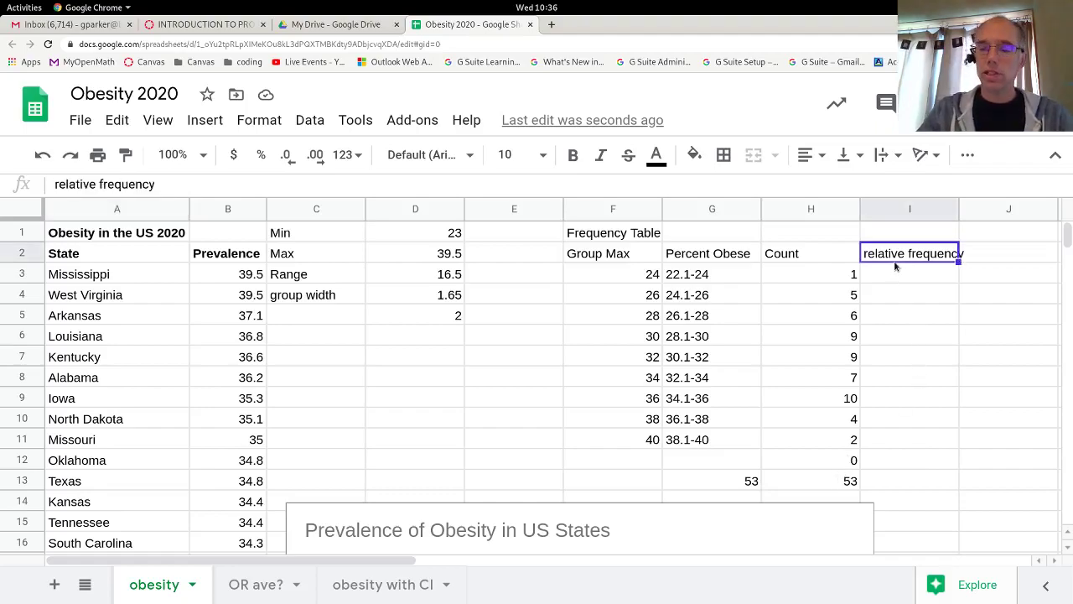
click(895, 267)
text(=)
key(Left)
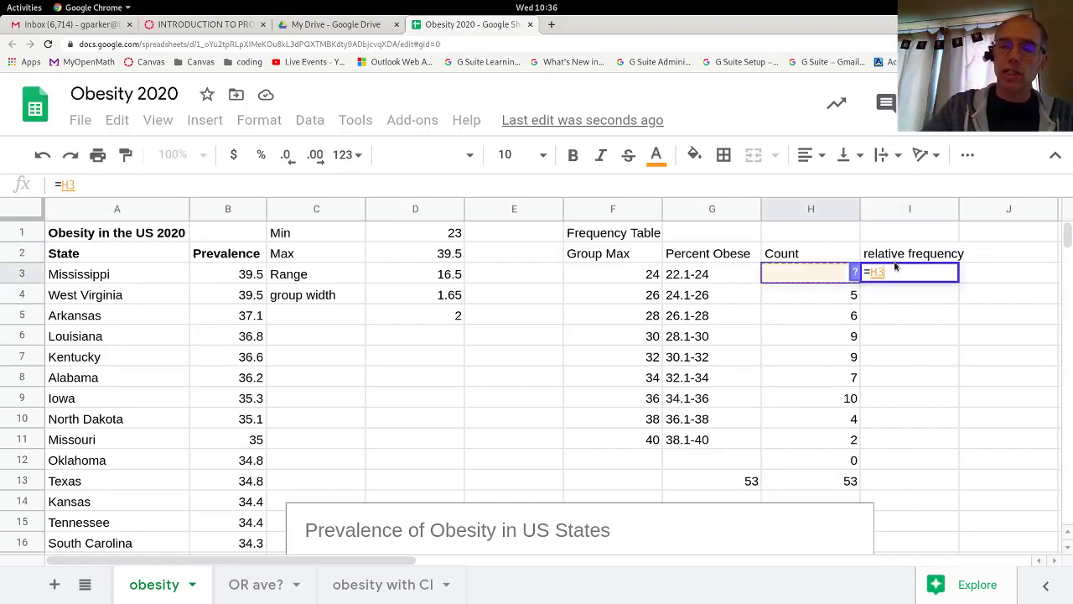
text(/53)
key(Return)
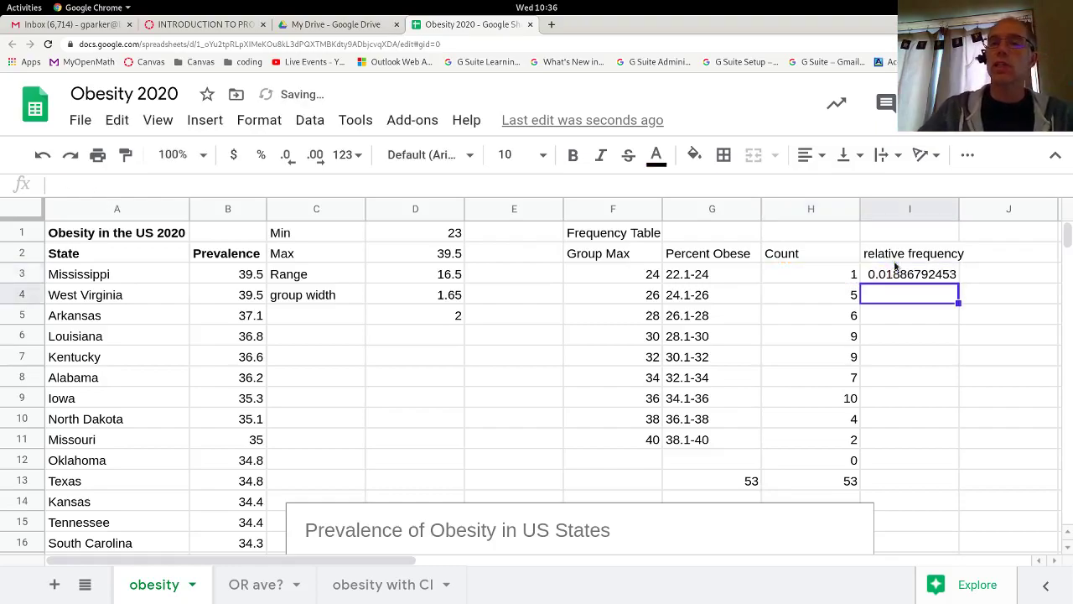
click(894, 267)
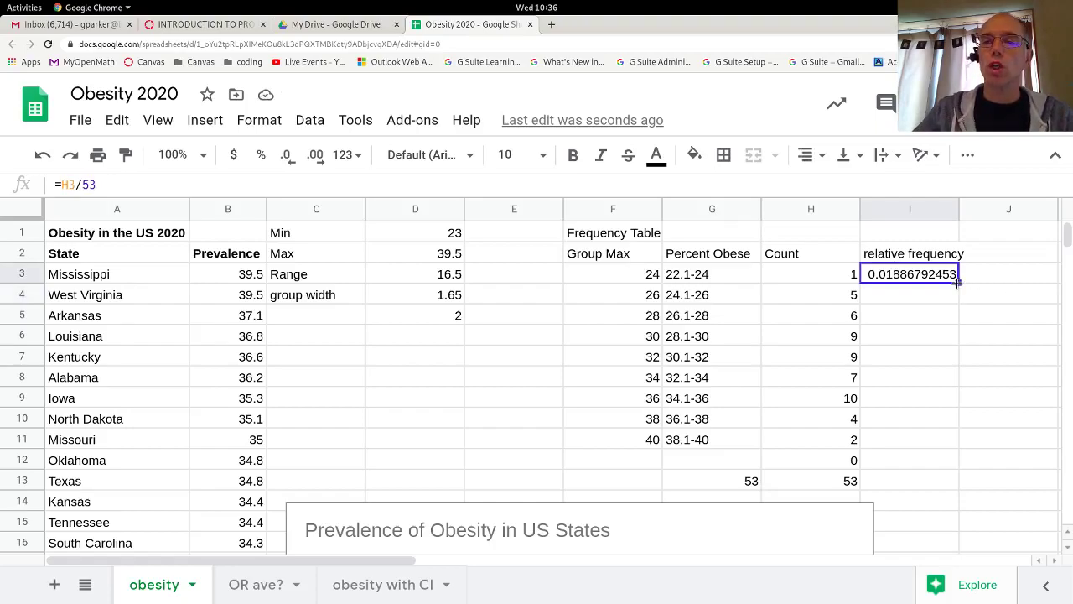
drag(957, 282, 927, 450)
Total the relative frequencies with =sum(I3:I11) in I13 and format them as percentages.
click(914, 482)
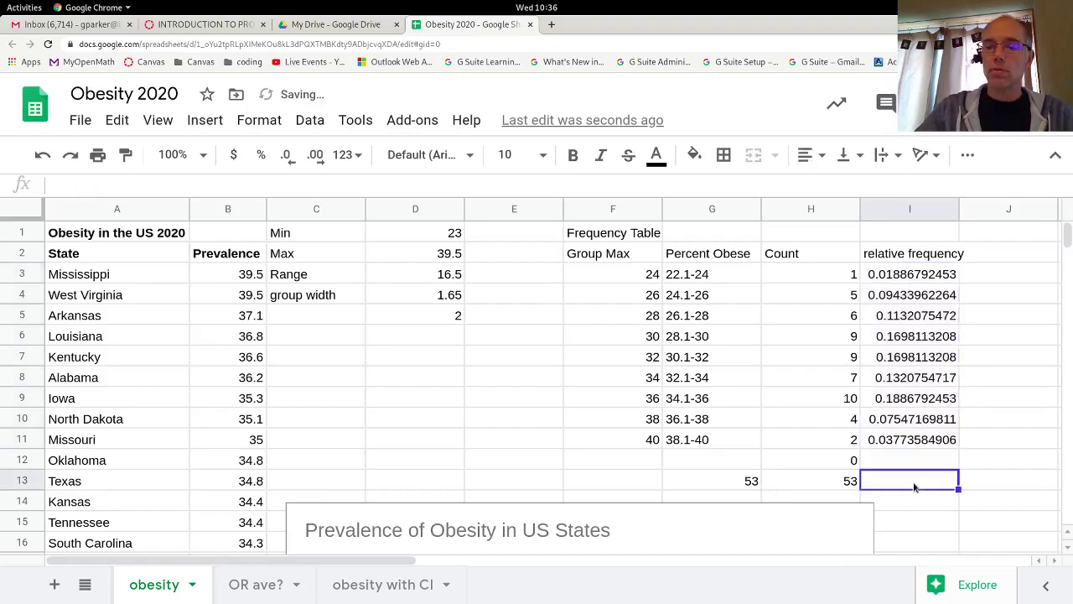
text(=sum()
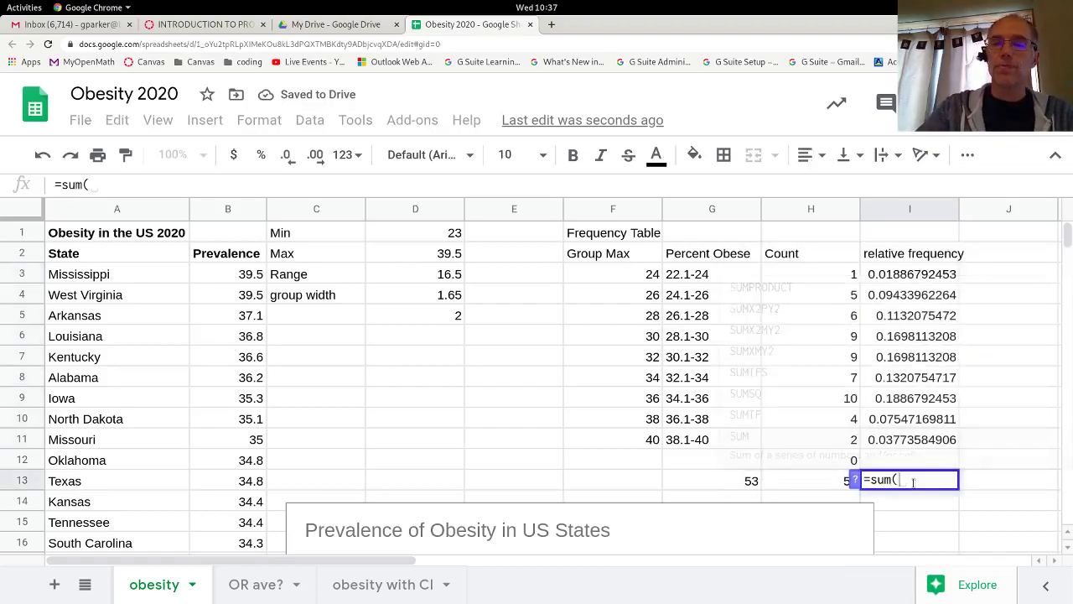
key(Up)
key(Up)
key(shift+Up)
key(shift+Up)
key(shift+Up)
key(shift+Up)
key(shift+Up)
key(shift+Up)
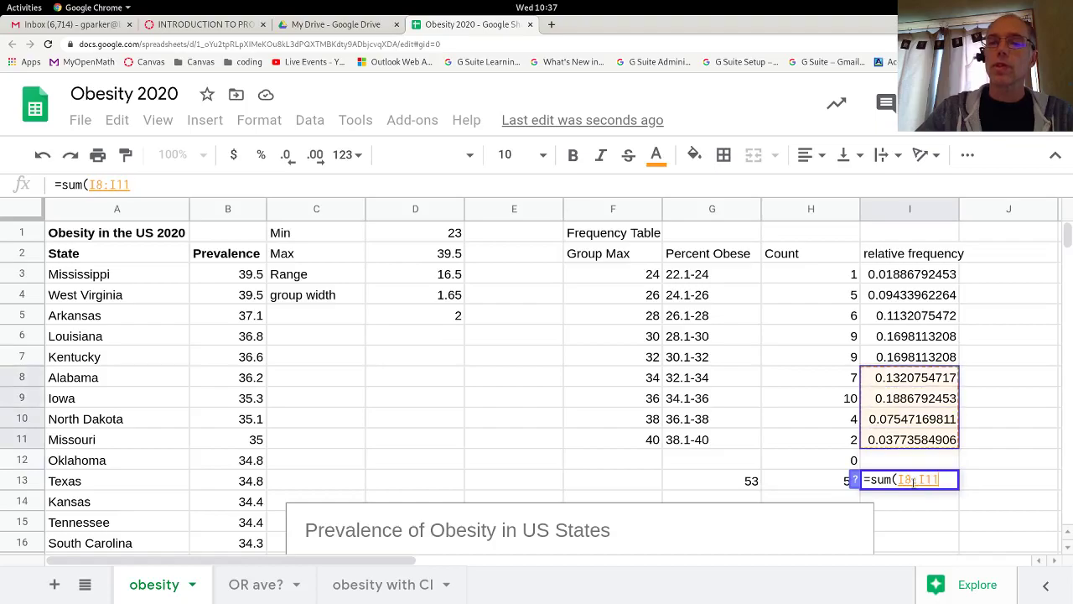
key(shift+Up)
key(shift+Up)
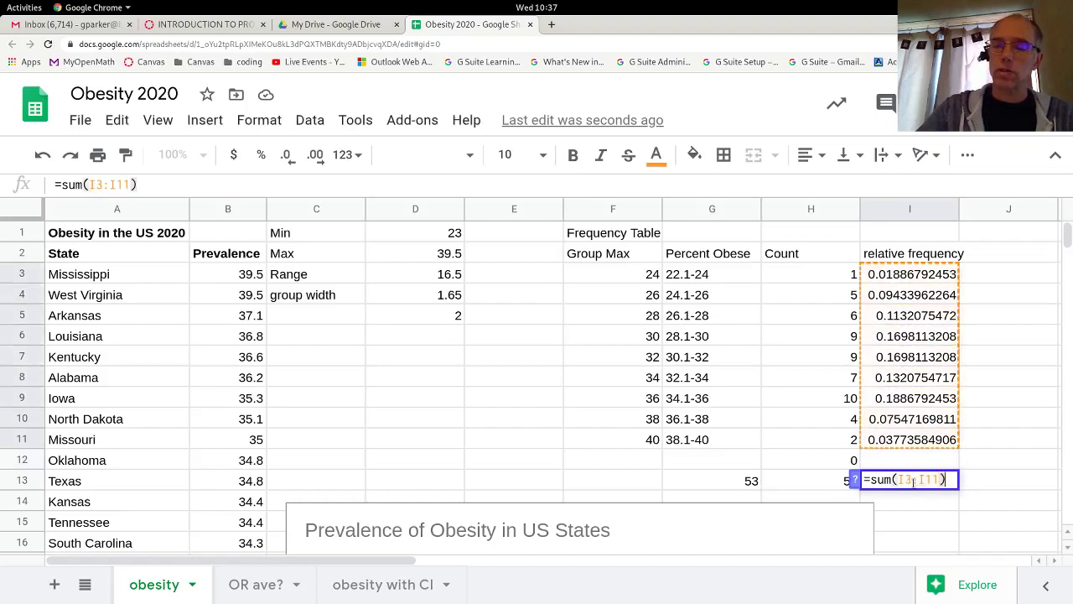
key(Return)
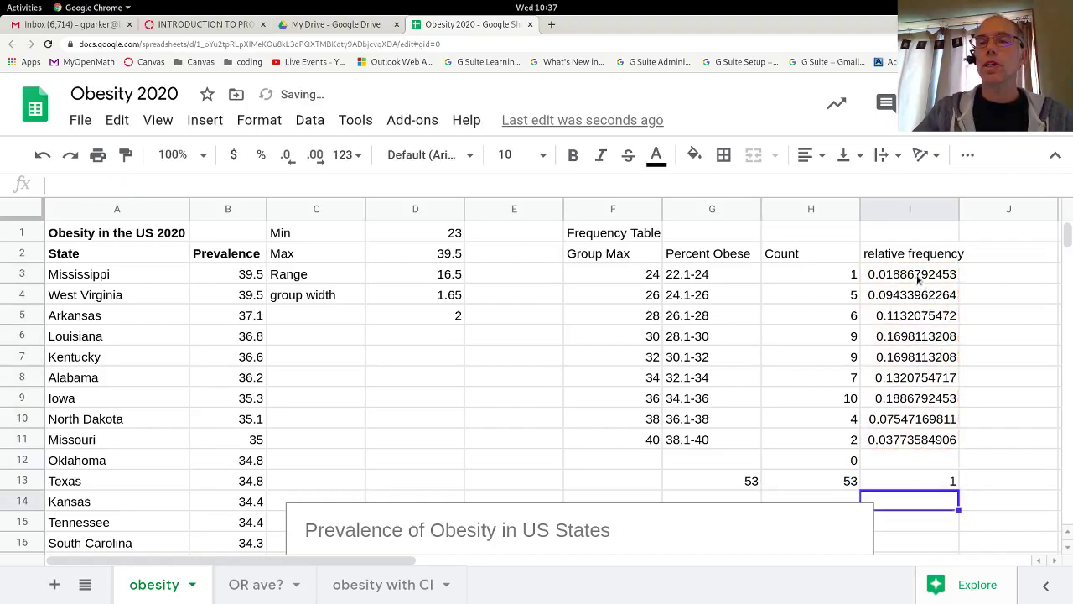
drag(917, 280, 918, 442)
click(261, 154)
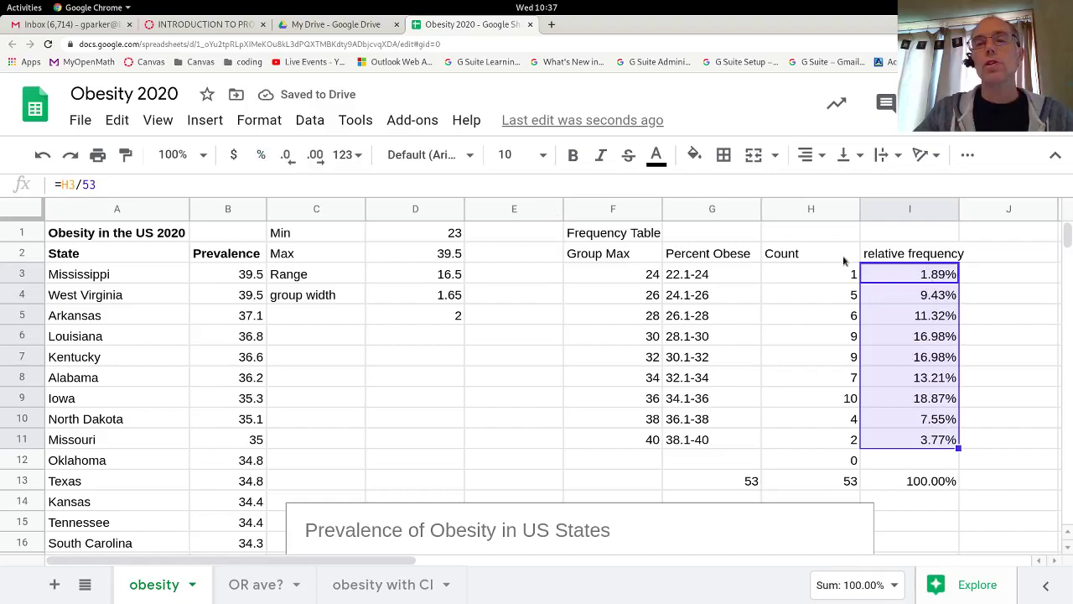
Select Percent Obese groups G2:G11 plus relative frequency I2:I11 and insert a column chart.
drag(803, 253, 813, 452)
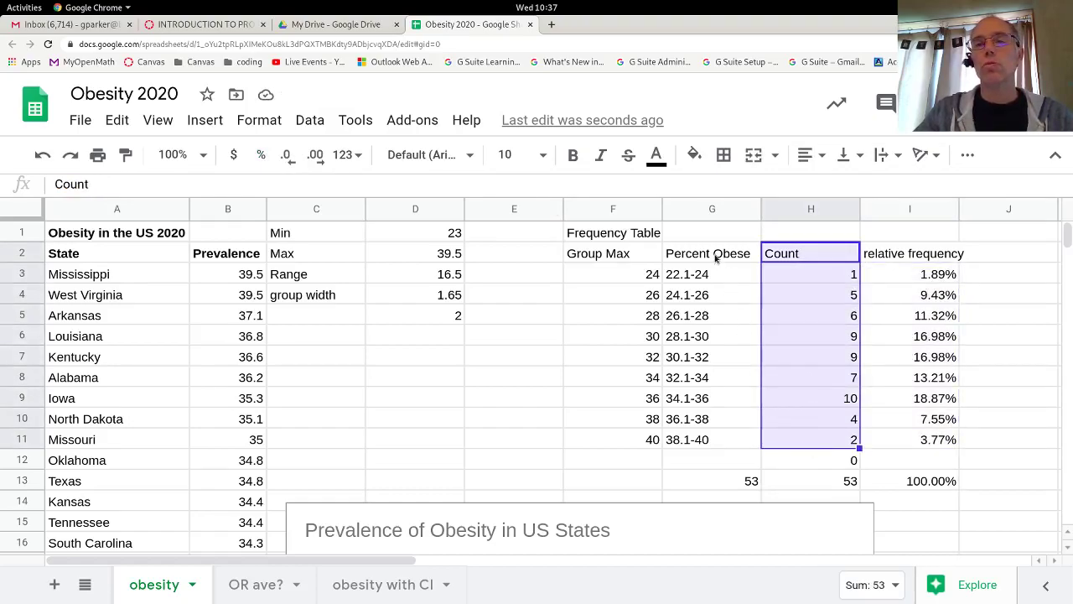
drag(715, 255, 715, 447)
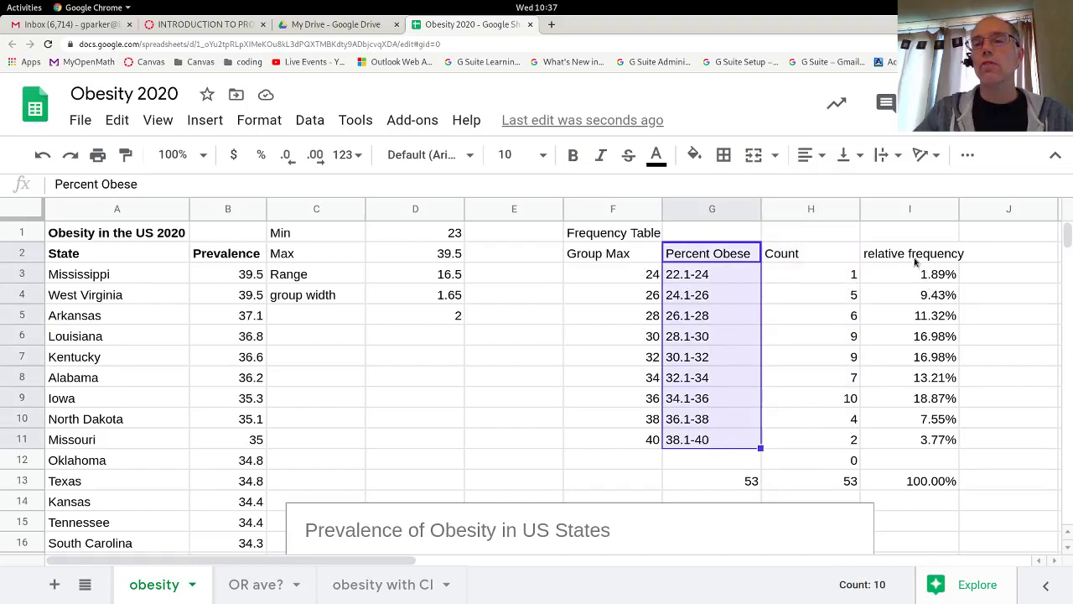
drag(916, 262, 911, 442)
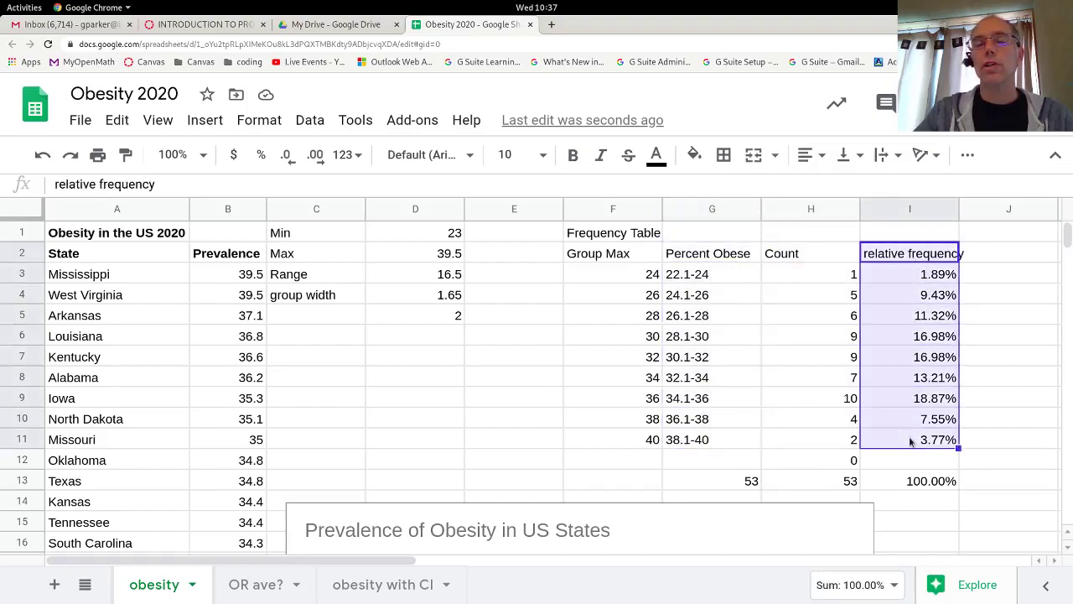
click(929, 256)
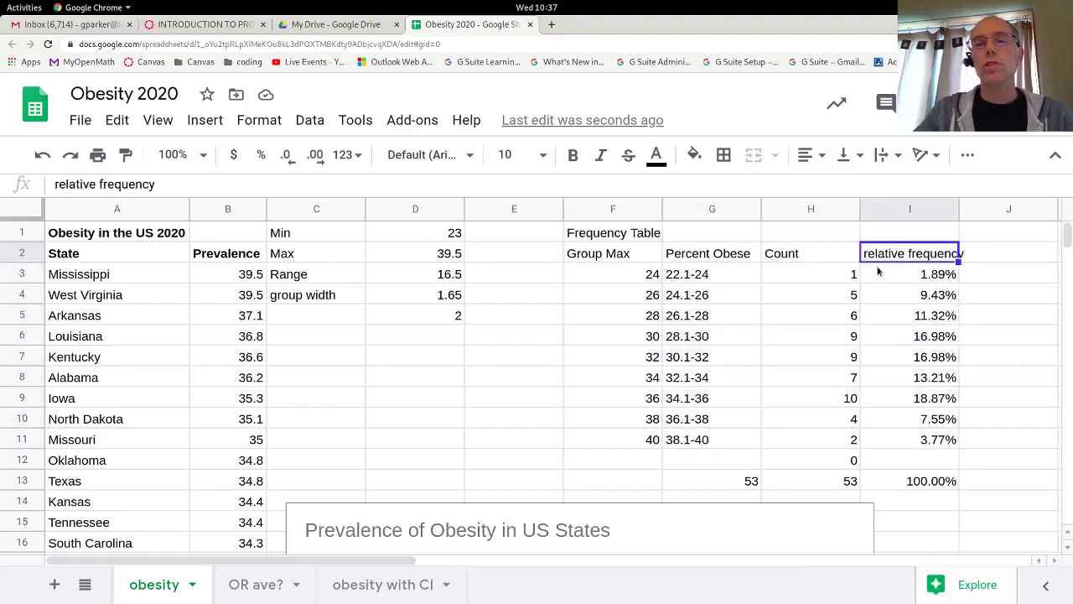
drag(726, 256, 721, 447)
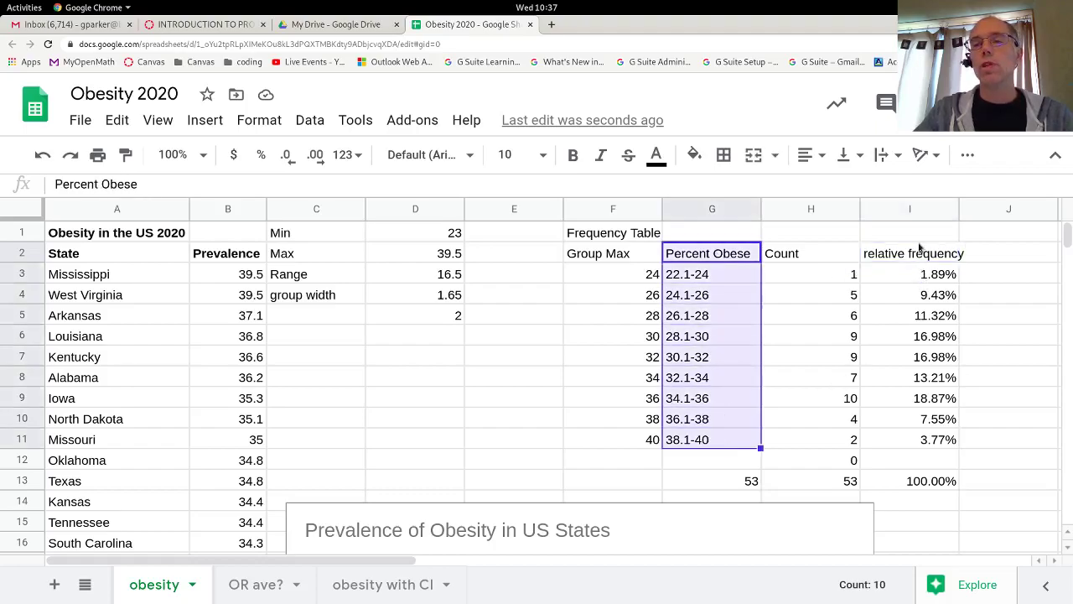
drag(919, 238, 916, 259)
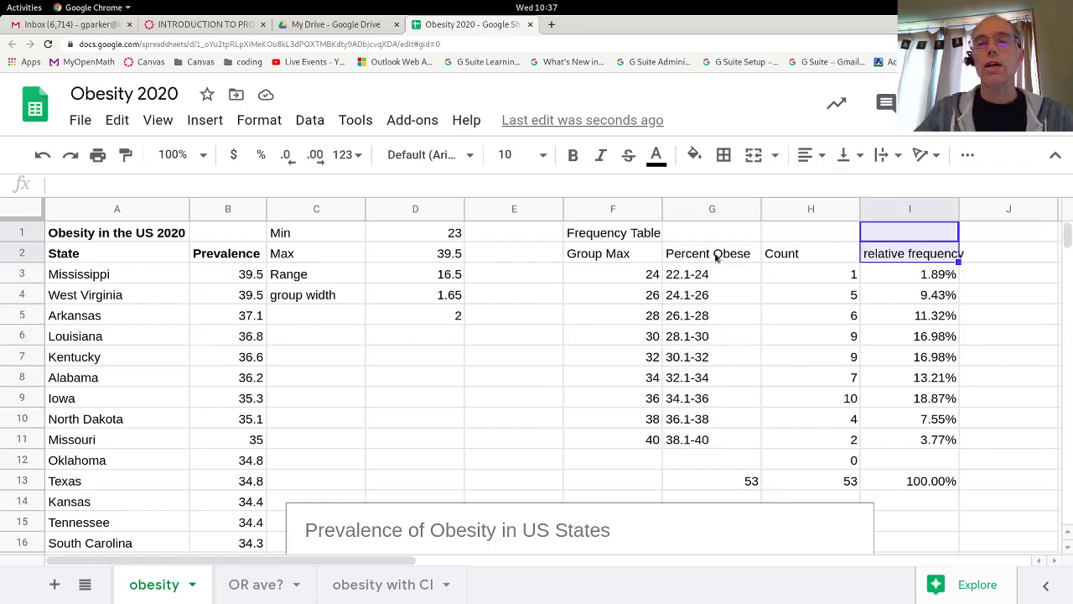
drag(719, 254, 708, 445)
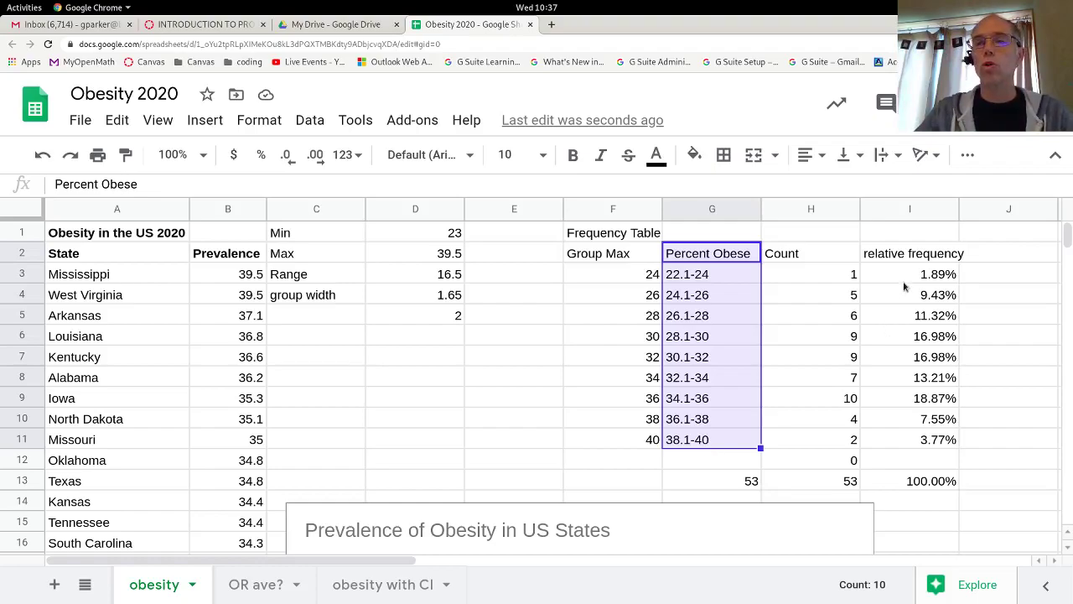
ctrl+drag(906, 258, 914, 445)
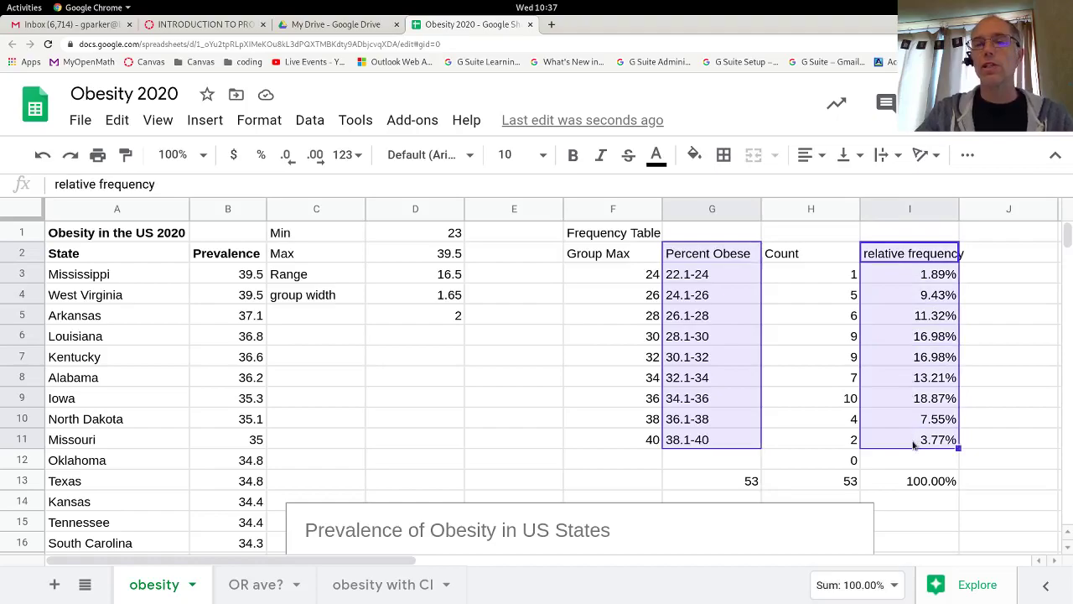
click(968, 154)
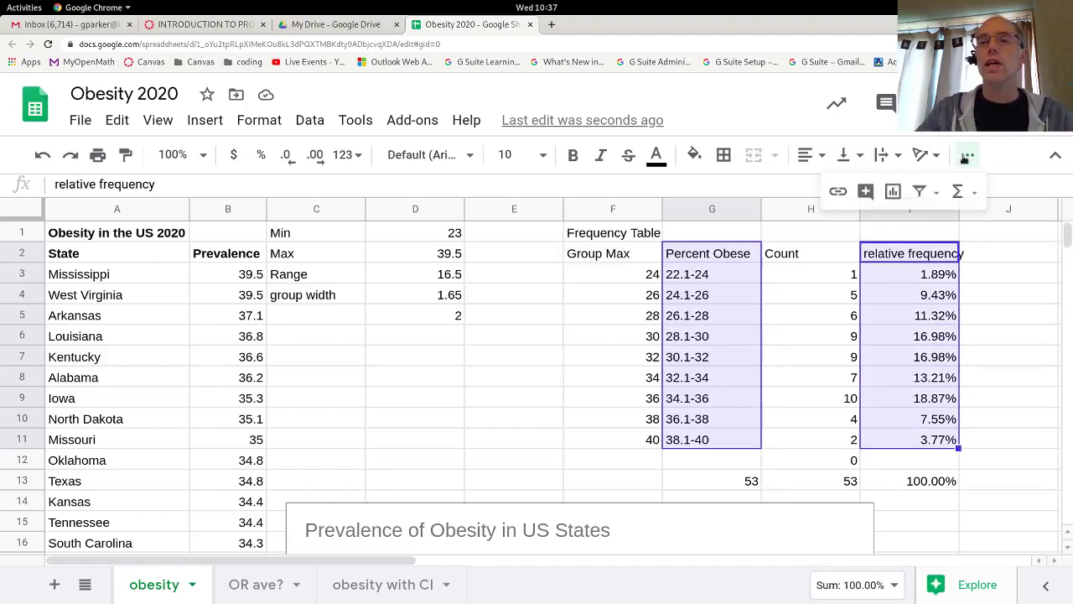
click(892, 192)
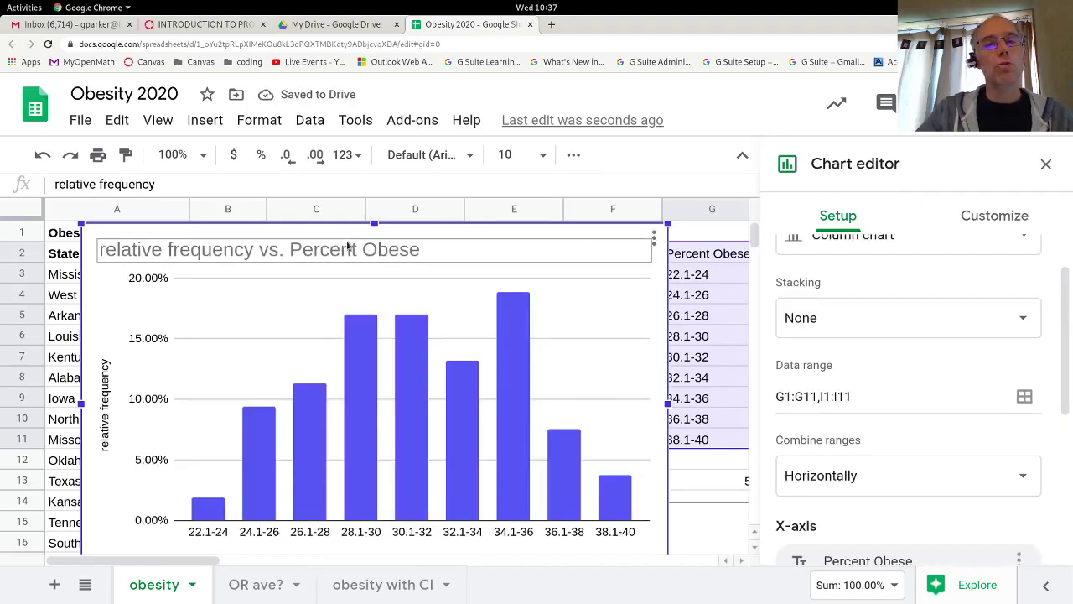
Title the chart's vertical axis 'percent of states', then select the chart title for editing.
scroll(378, 403, down, 5)
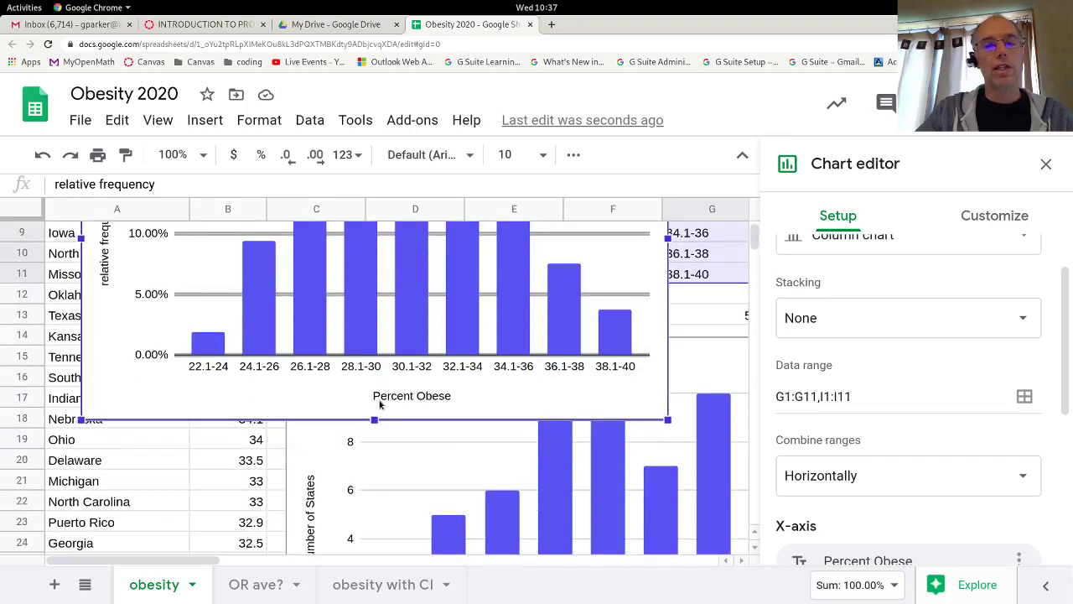
scroll(410, 399, up, 5)
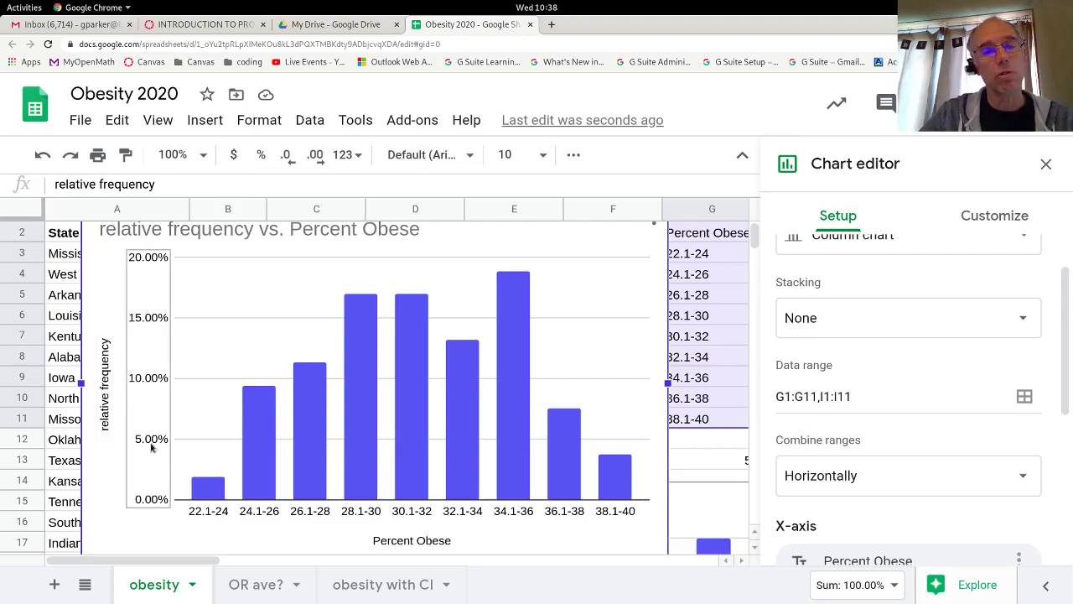
double_click(103, 373)
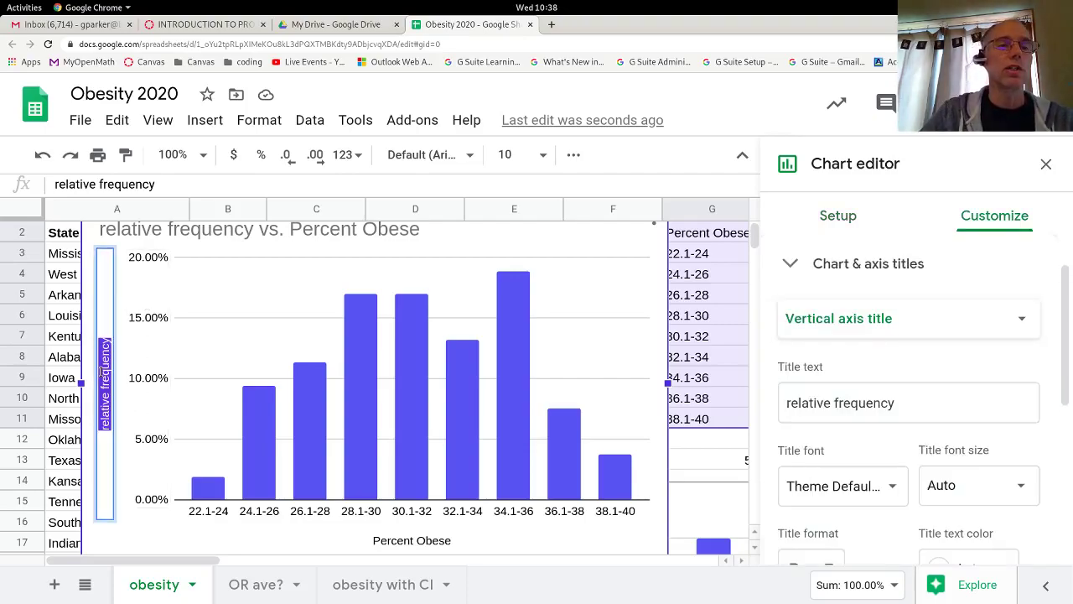
text(percent)
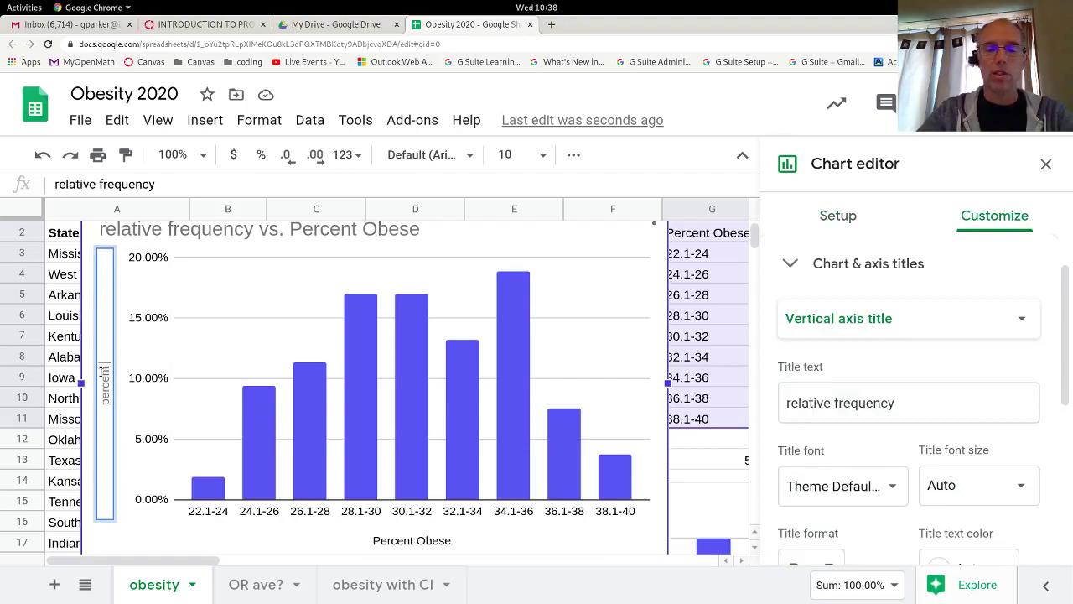
text( of states)
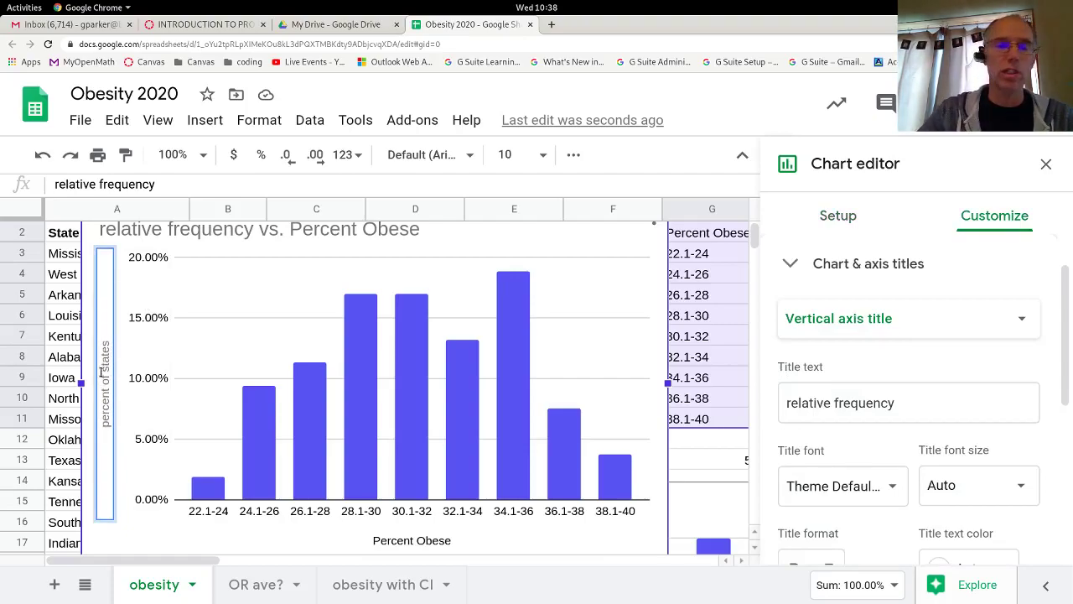
key(Return)
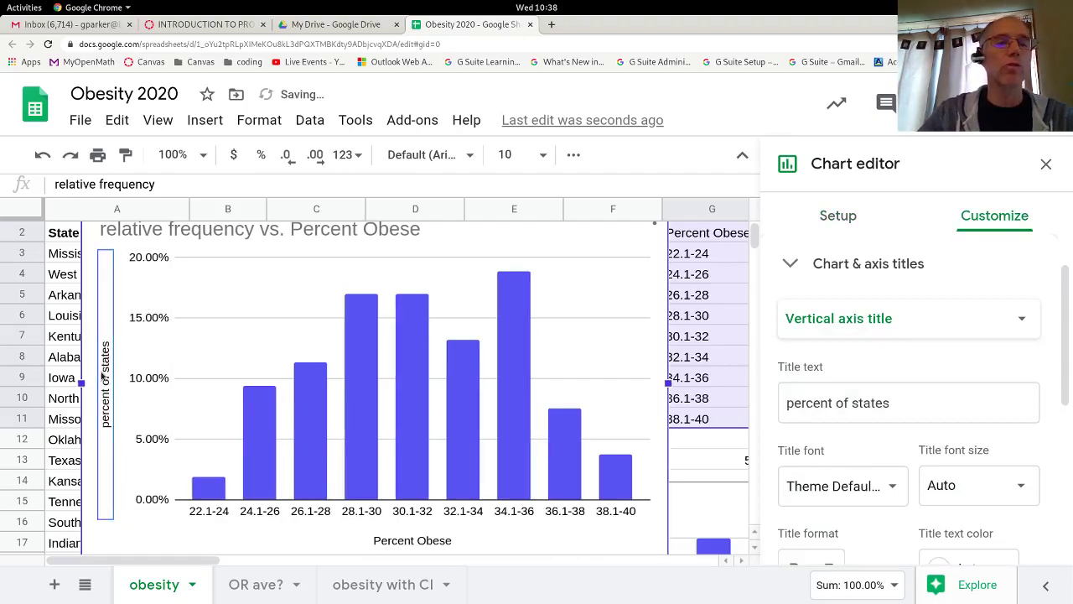
click(314, 239)
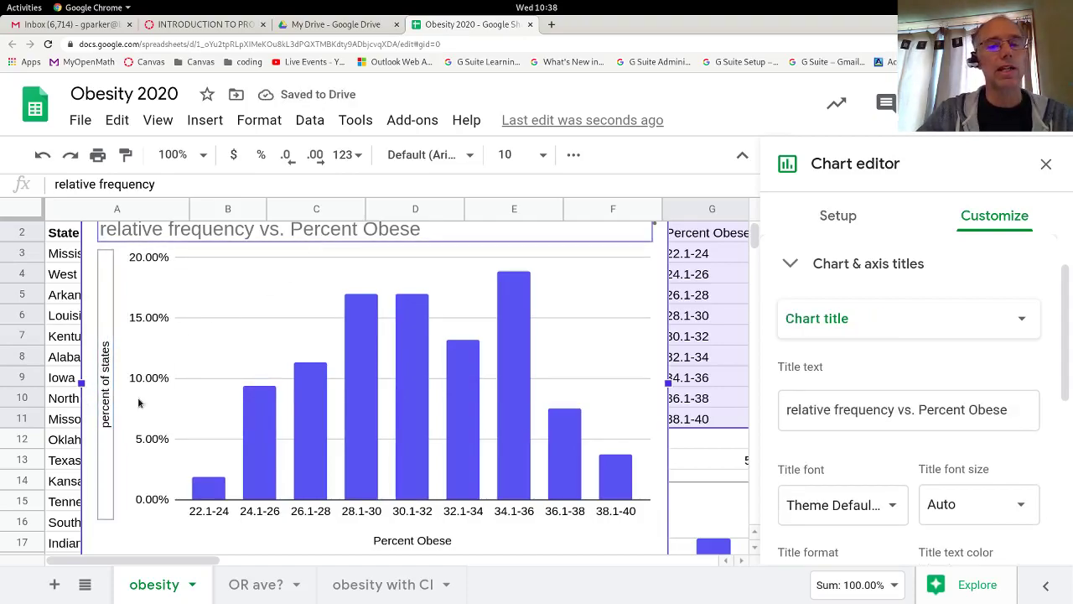
scroll(352, 302, up, 1)
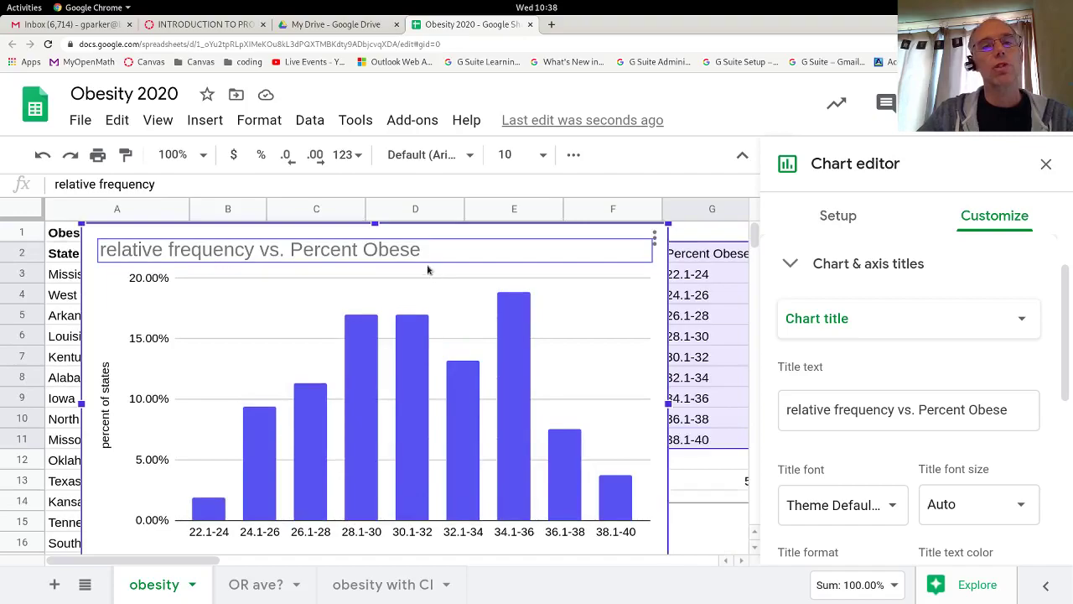
click(396, 253)
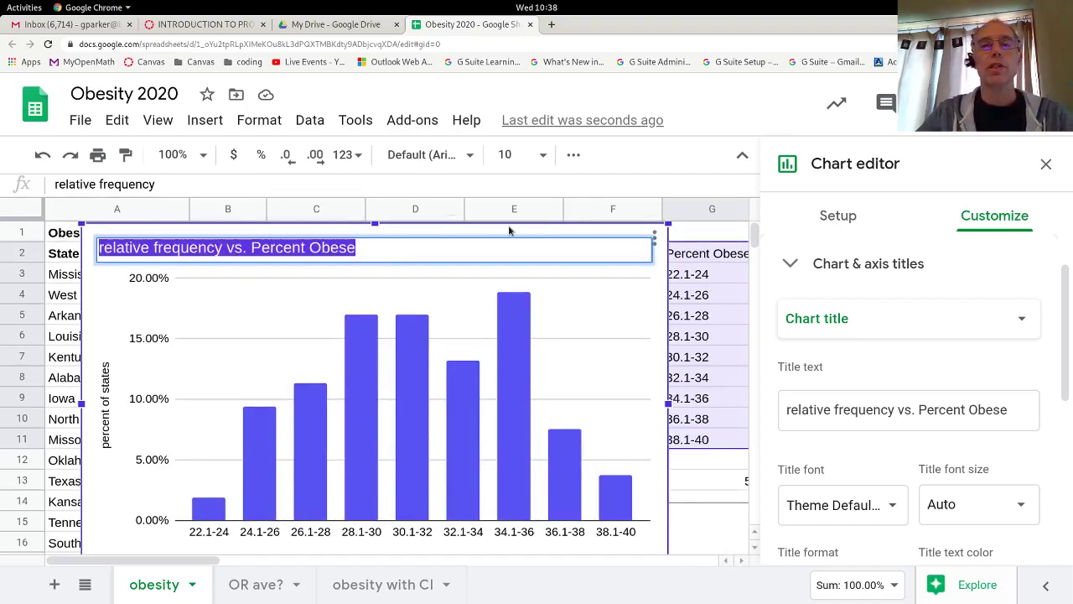
Drag the relative-frequency chart beneath the 'Prevalence of Obesity in US States' histogram.
drag(508, 231, 637, 577)
scroll(606, 405, down, 10)
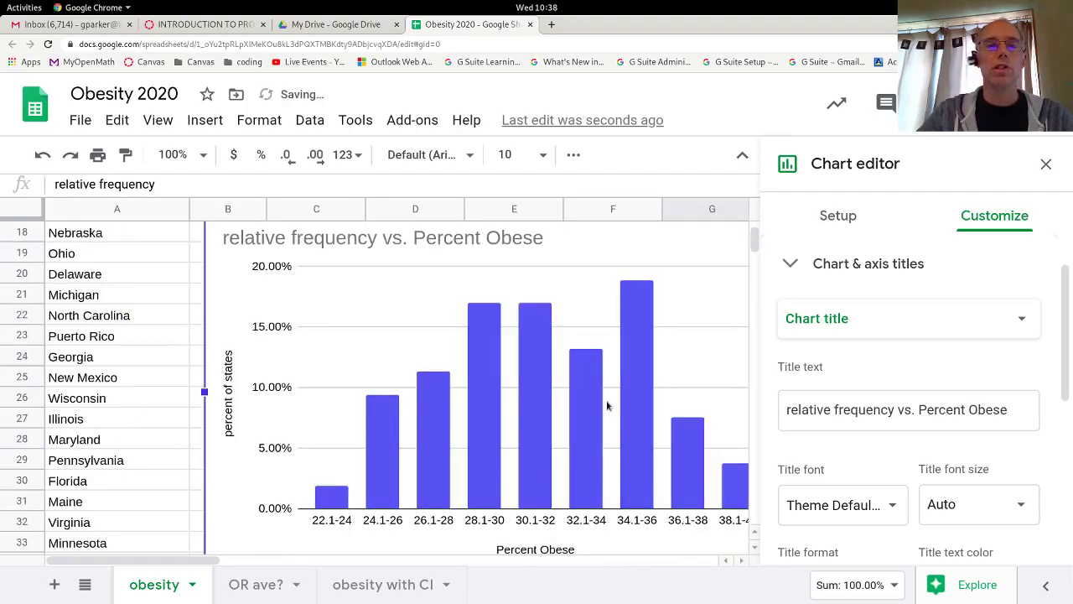
scroll(607, 405, down, 2)
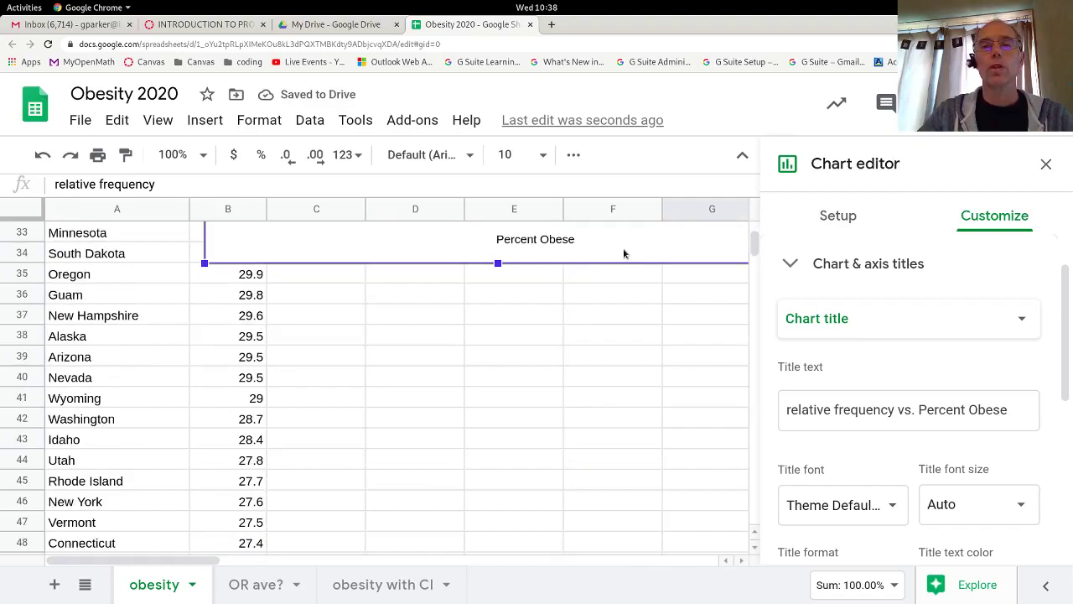
drag(626, 251, 772, 584)
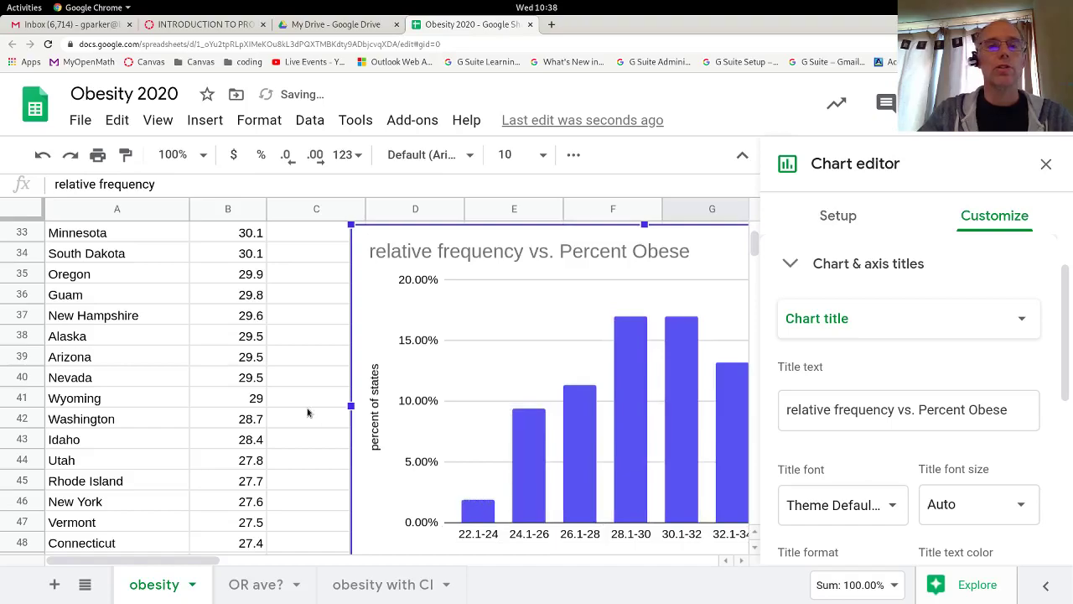
scroll(307, 412, up, 3)
scroll(307, 412, up, 1)
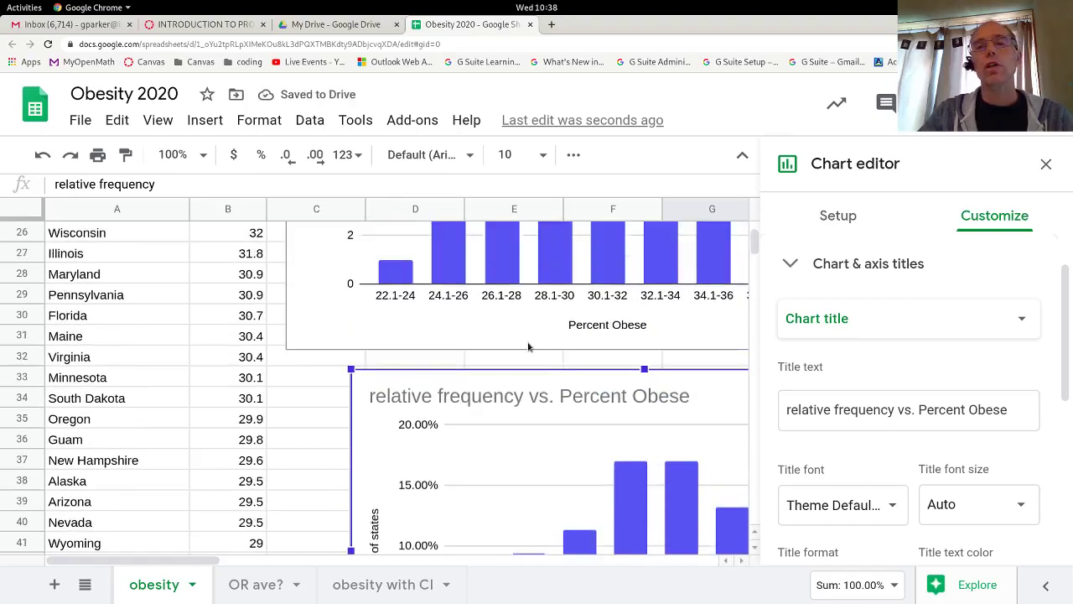
scroll(525, 347, up, 9)
scroll(528, 346, up, 2)
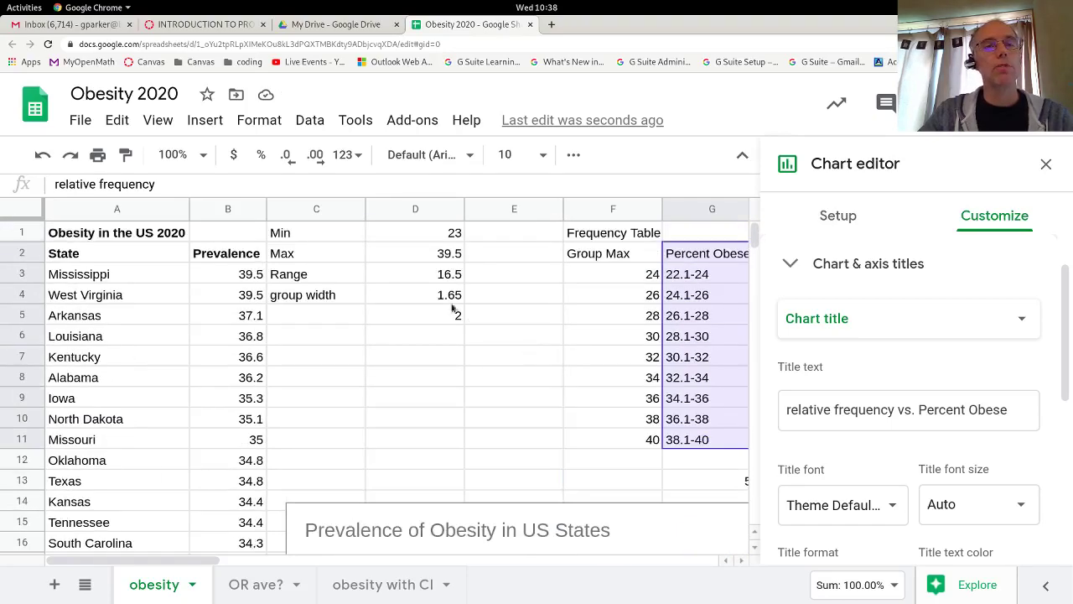
Select the Prevalence header and values B2:B55 and copy them.
click(229, 282)
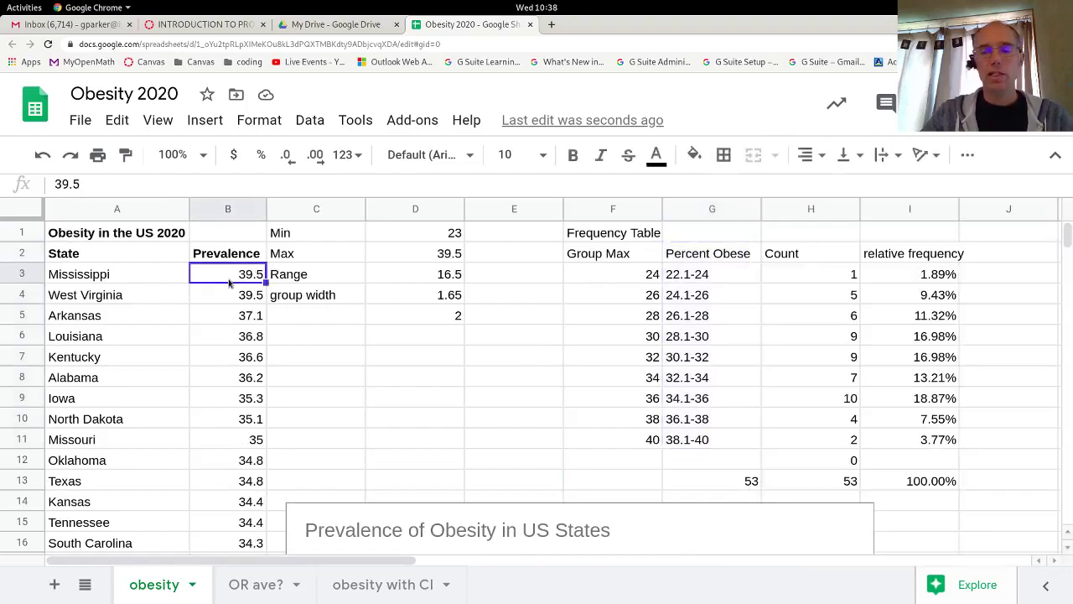
key(Up)
key(shift+Down)
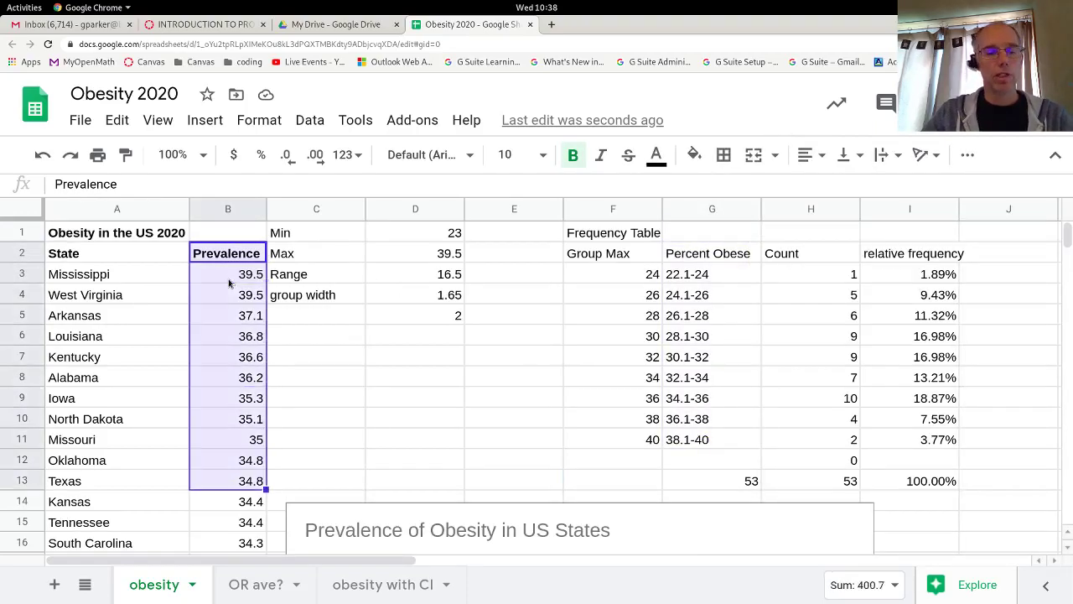
key(ctrl+shift+Down)
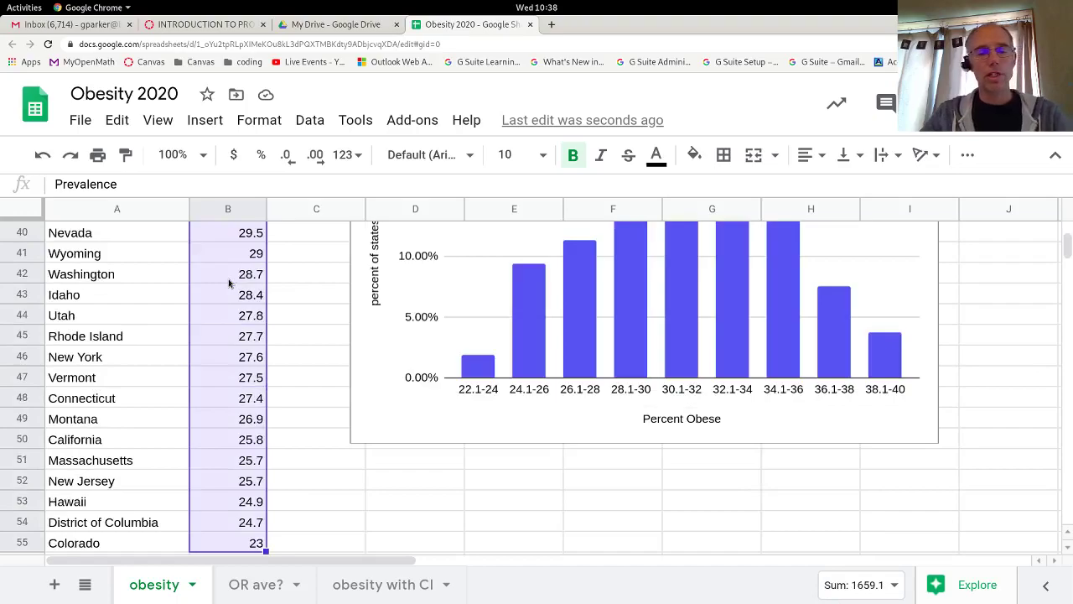
key(ctrl+c)
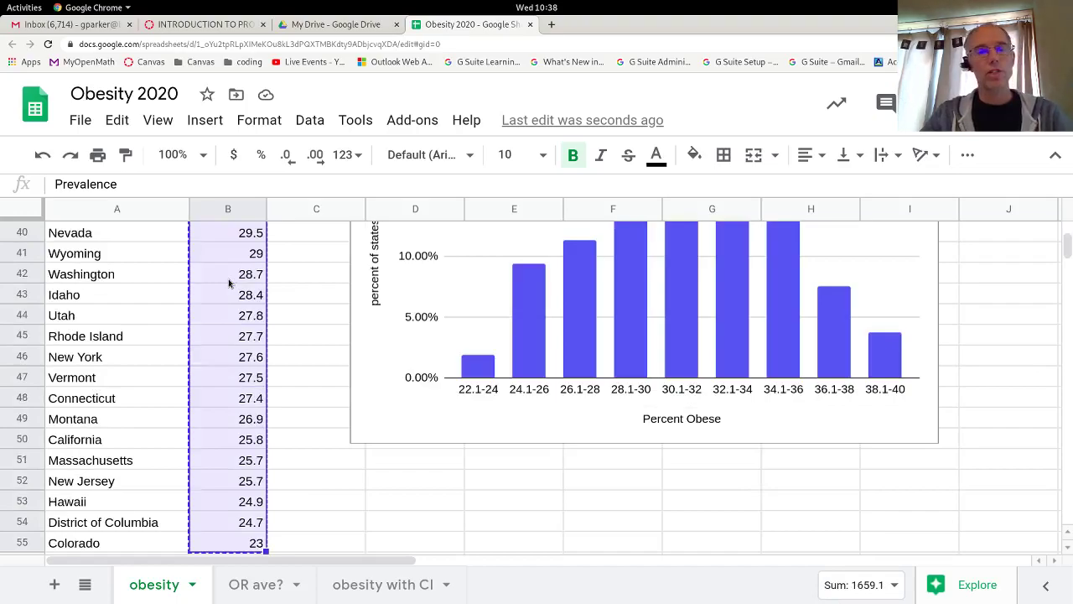
In a new Chrome tab, search Google for 'statkay'.
click(552, 25)
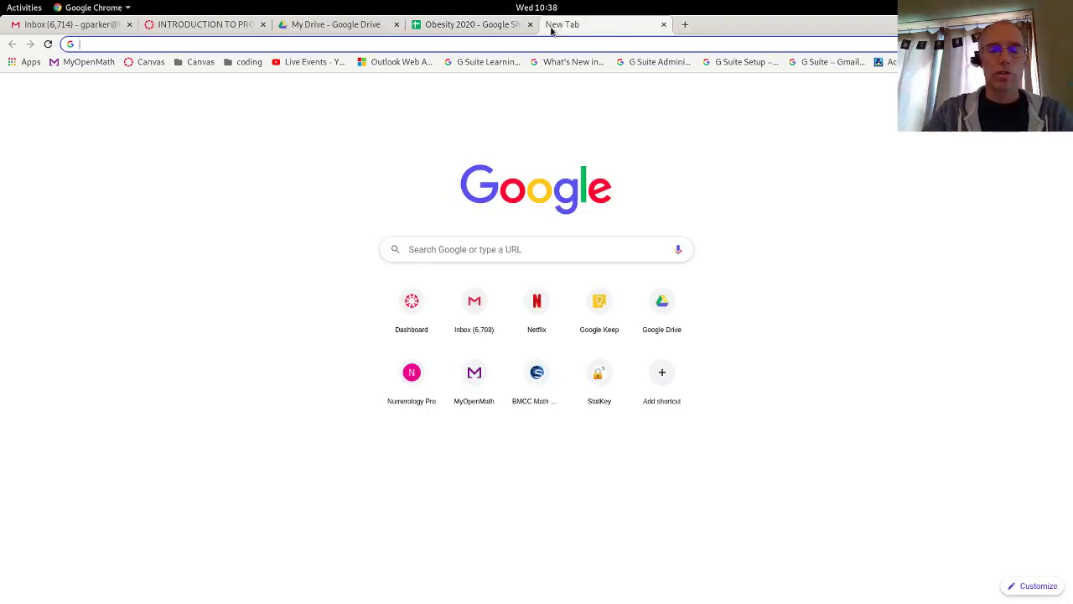
text(stat)
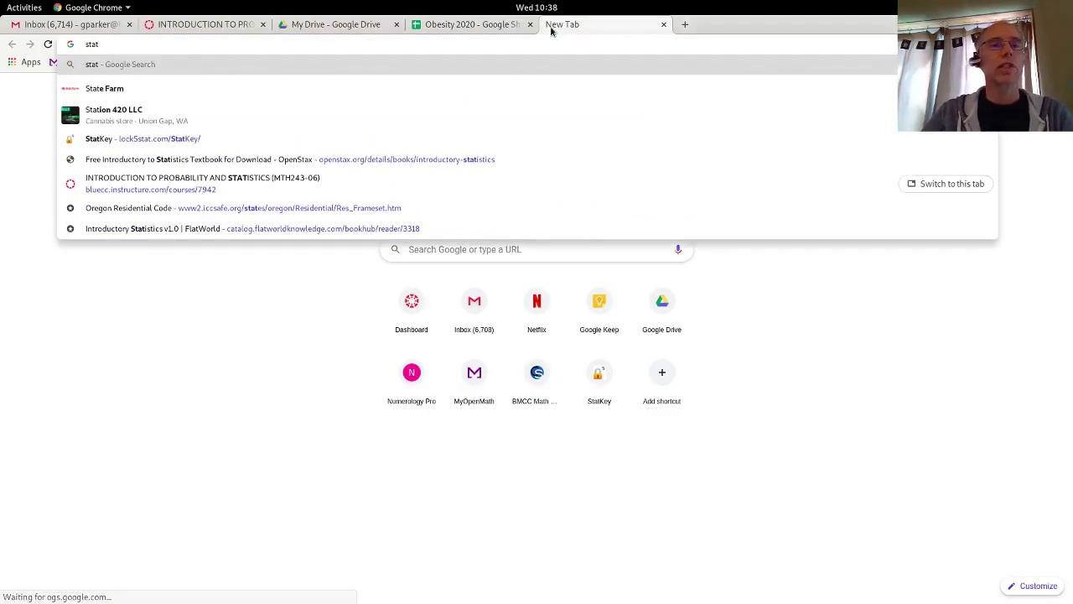
text(kay)
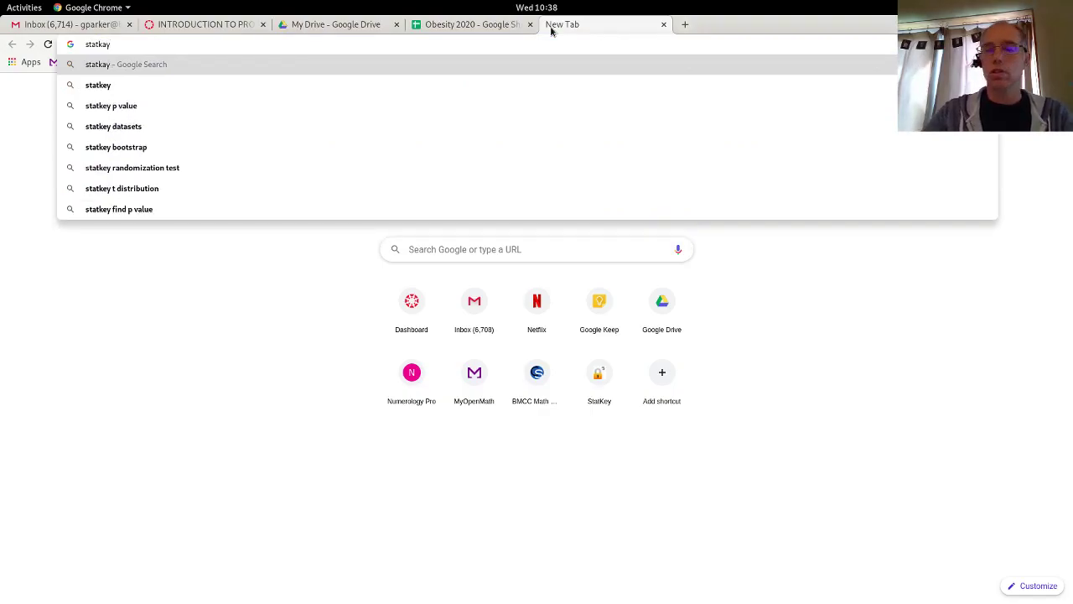
key(Return)
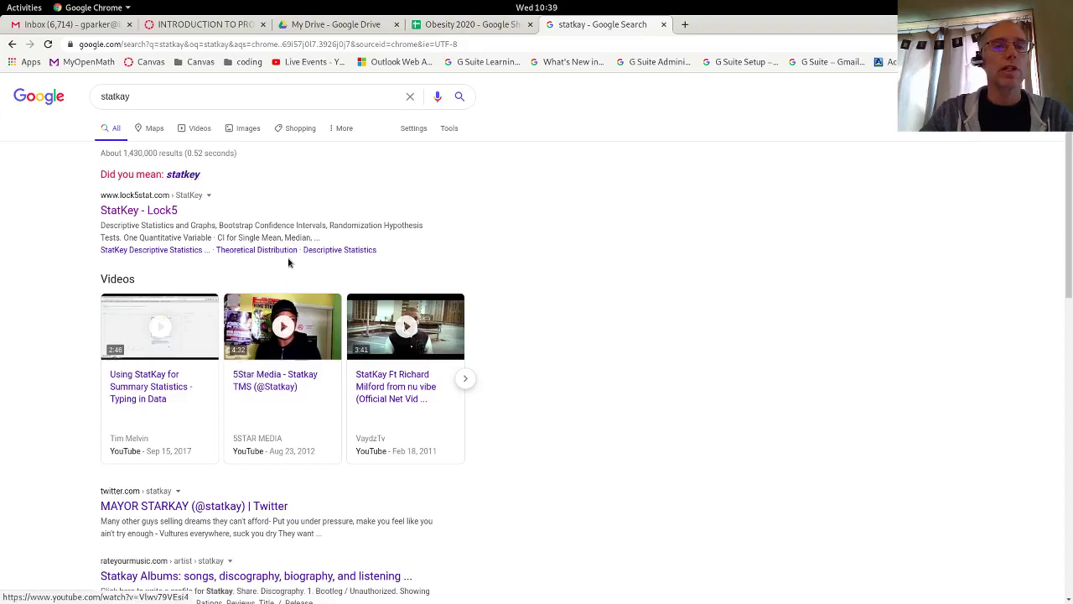
Open StatKey – Lock5's One Quantitative Variable page and zoom the page in.
click(156, 211)
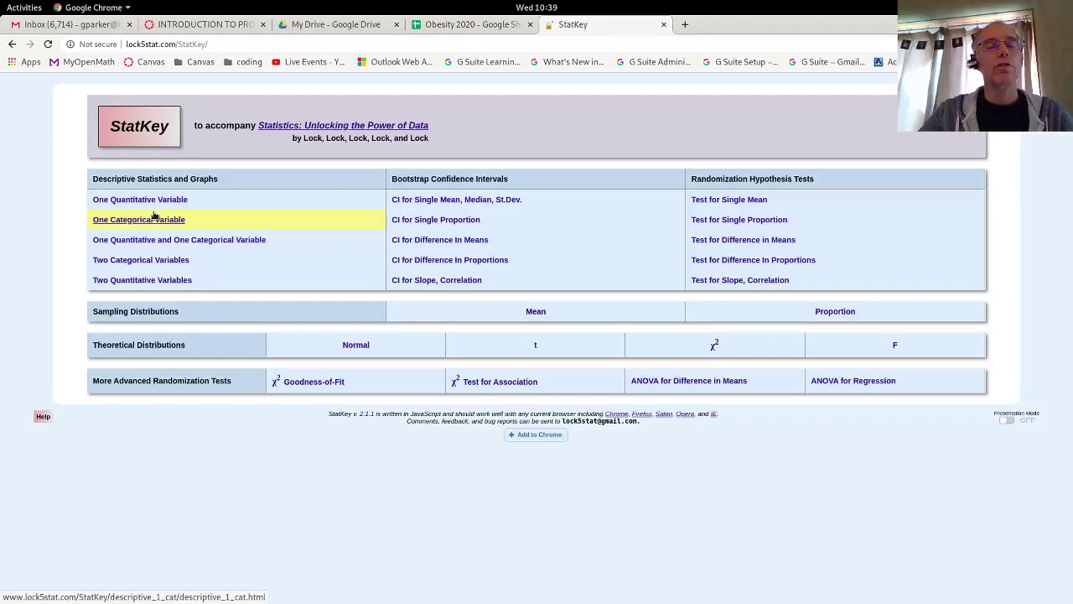
click(165, 202)
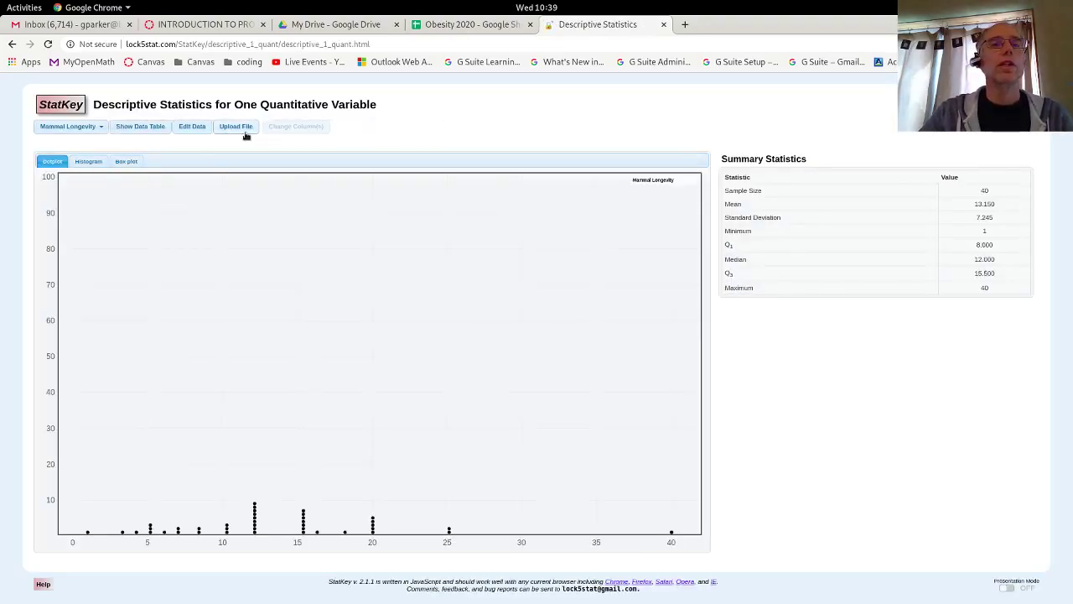
key(ctrl+plus)
key(ctrl+plus)
key(ctrl+plus)
key(ctrl+plus)
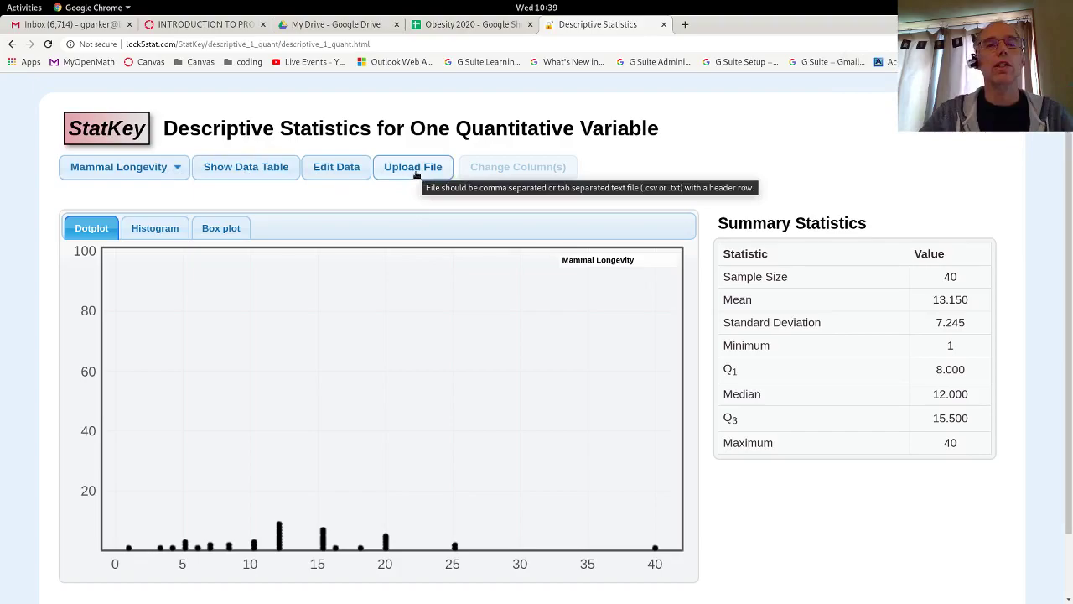
Replace the Mammal Longevity sample data with the pasted Prevalence values.
click(333, 172)
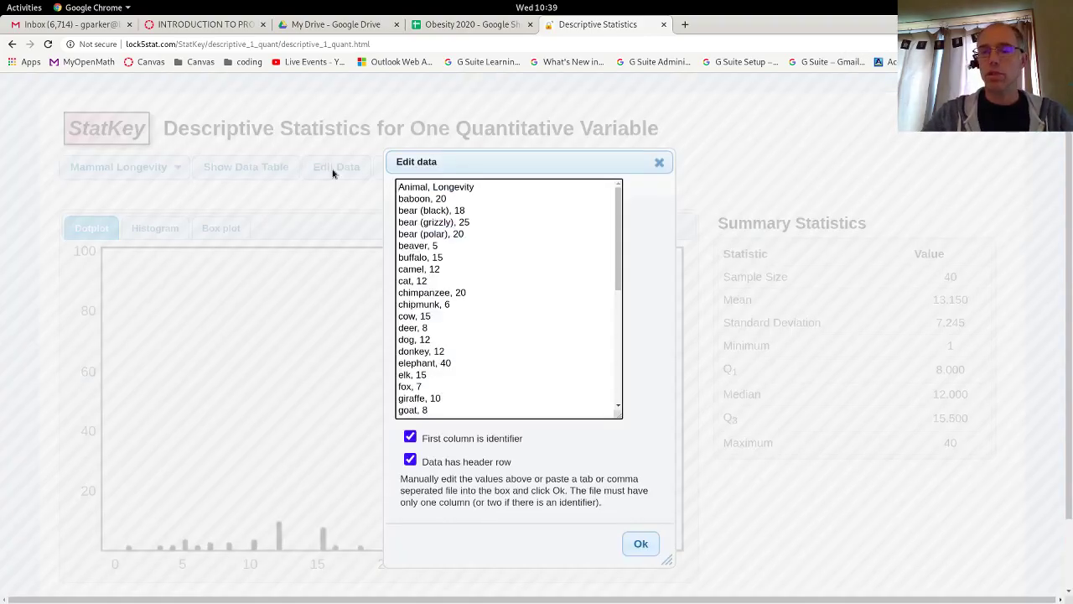
key(shift+Down)
key(shift+Down)
key(shift+Down)
key(shift+Down)
key(shift+Down)
key(shift+Down)
key(shift+Down)
key(shift+Down)
key(shift+Down)
key(shift+Down)
key(shift+Down)
key(shift+Down)
key(shift+Down)
key(shift+Down)
key(shift+Down)
key(shift+Down)
key(shift+Down)
key(shift+Down)
key(shift+Down)
key(shift+Down)
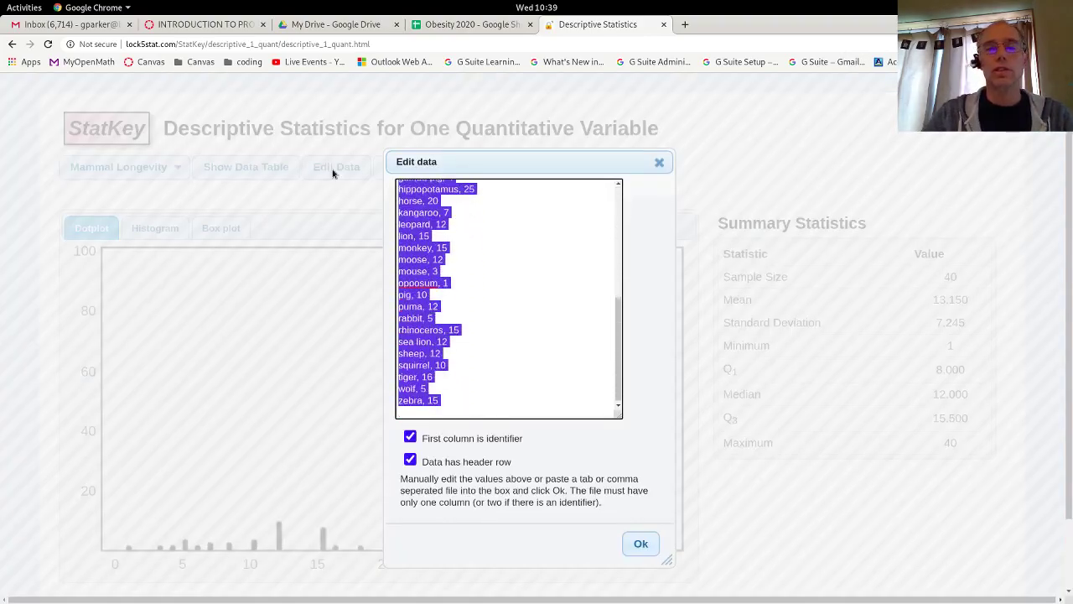
key(Delete)
key(ctrl+v)
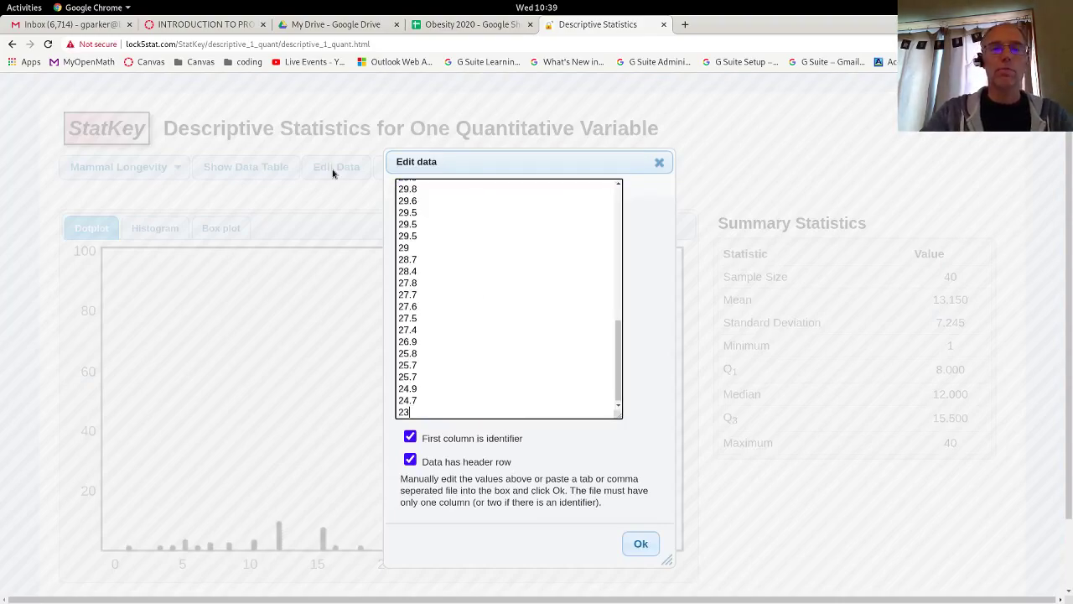
scroll(482, 213, up, 5)
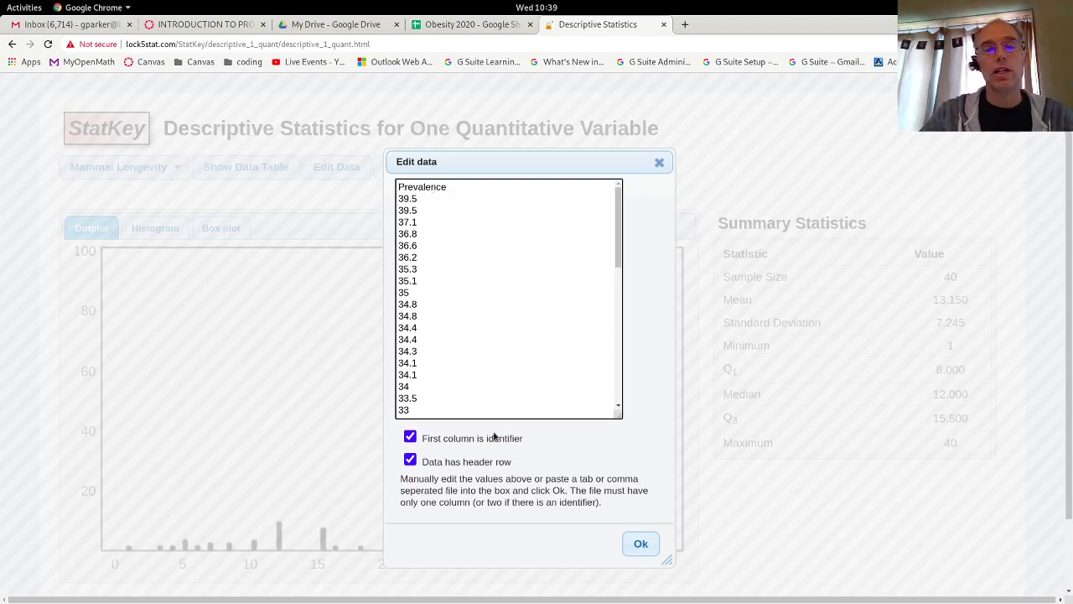
Load the data without an identifier column and display it as a box plot.
click(411, 437)
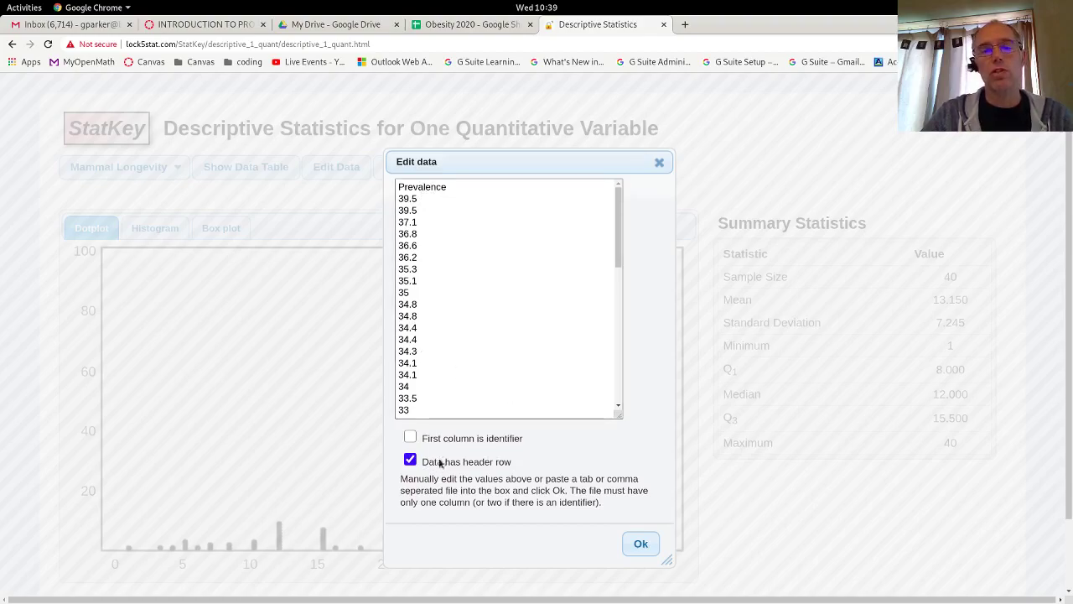
click(641, 545)
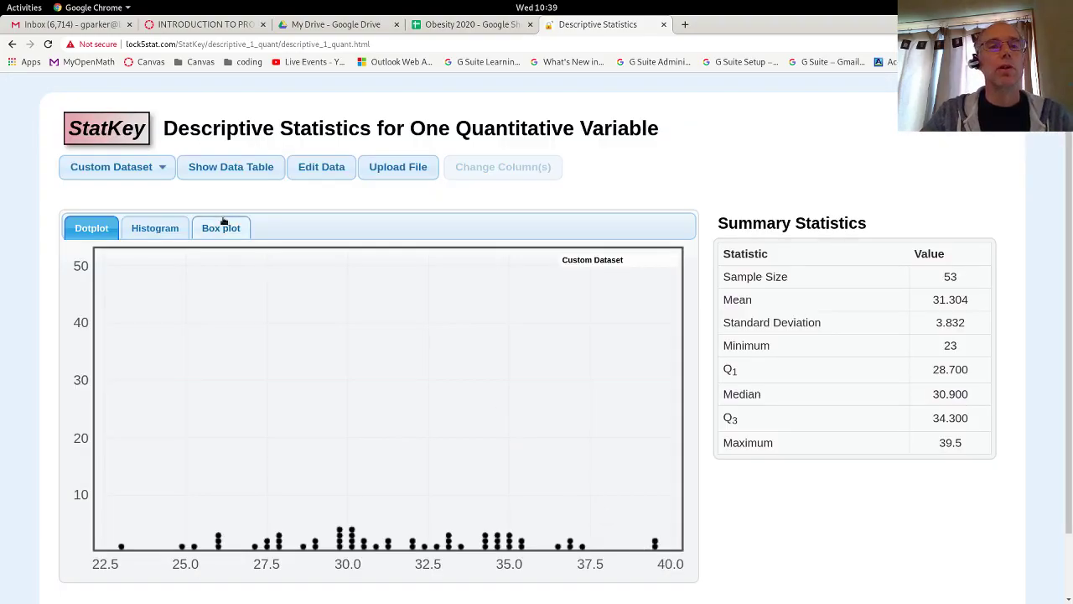
click(216, 229)
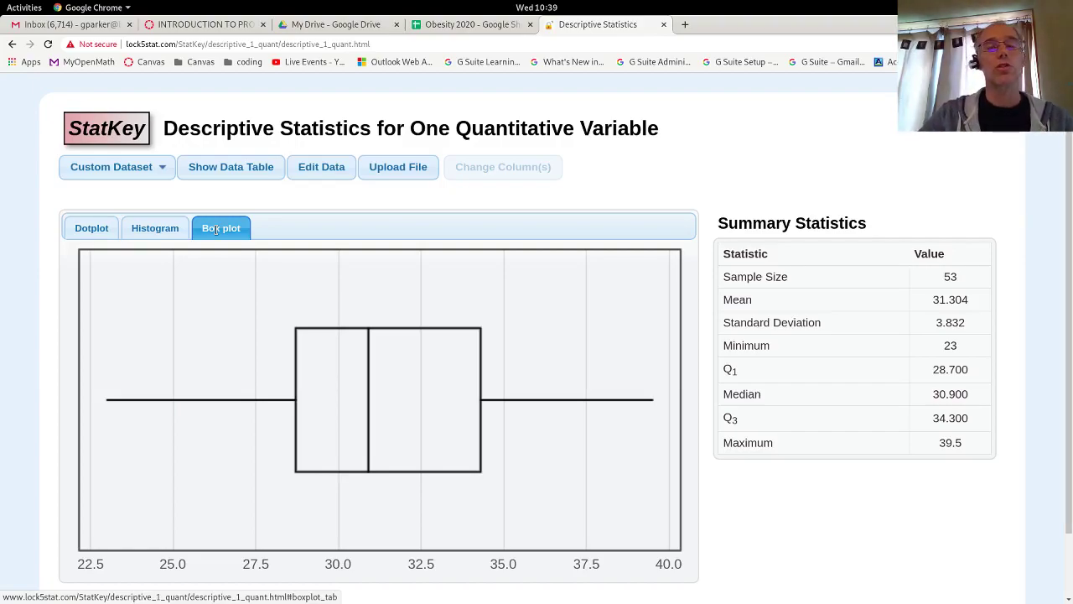
Launch GNOME Screenshot from the desktop overview by searching 'scree'.
click(3, 5)
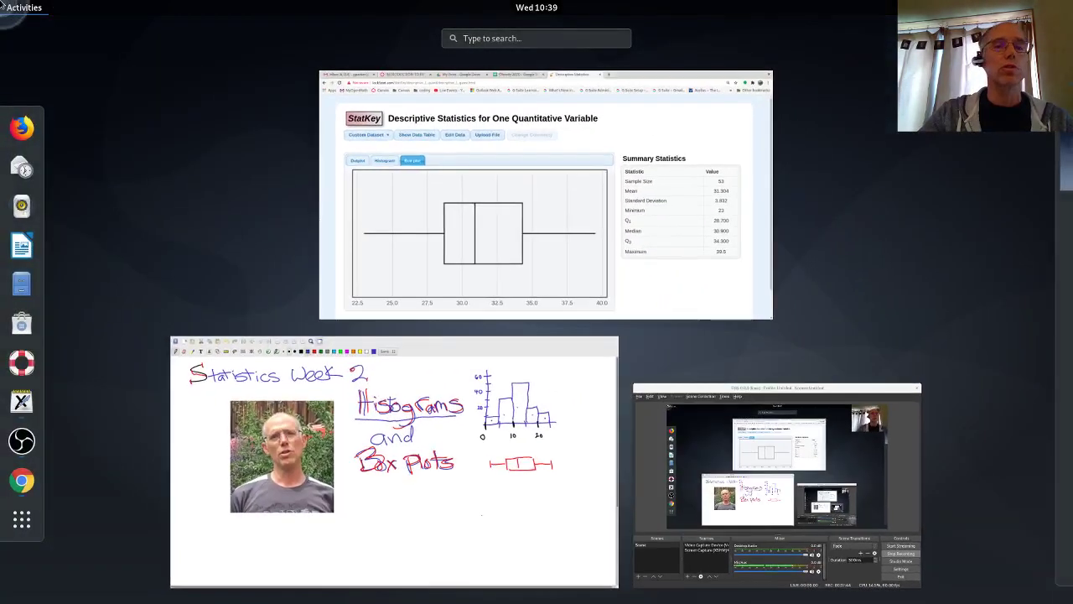
text(scree)
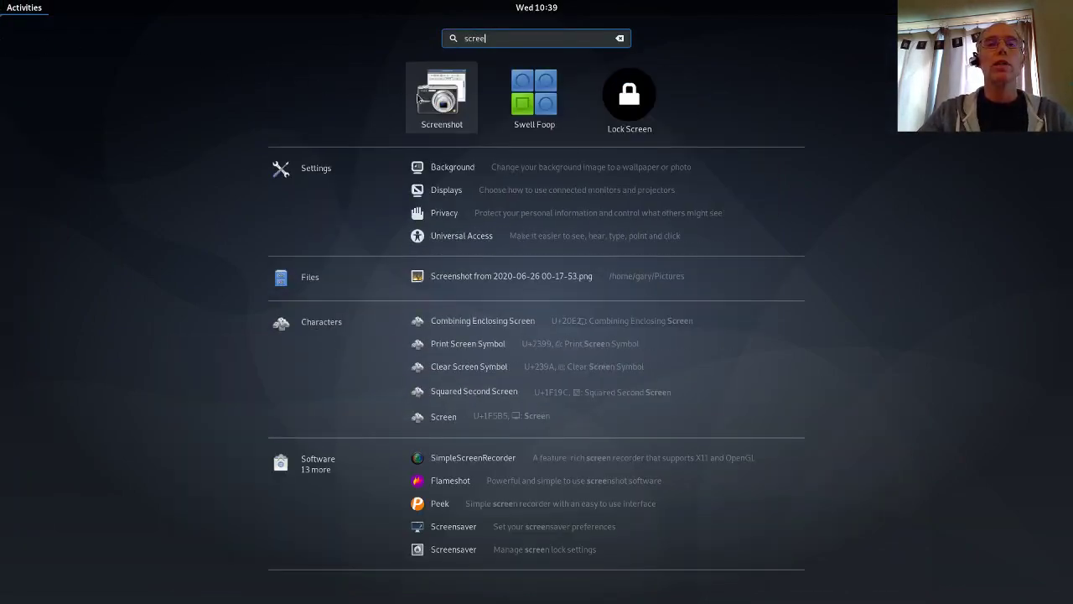
click(442, 99)
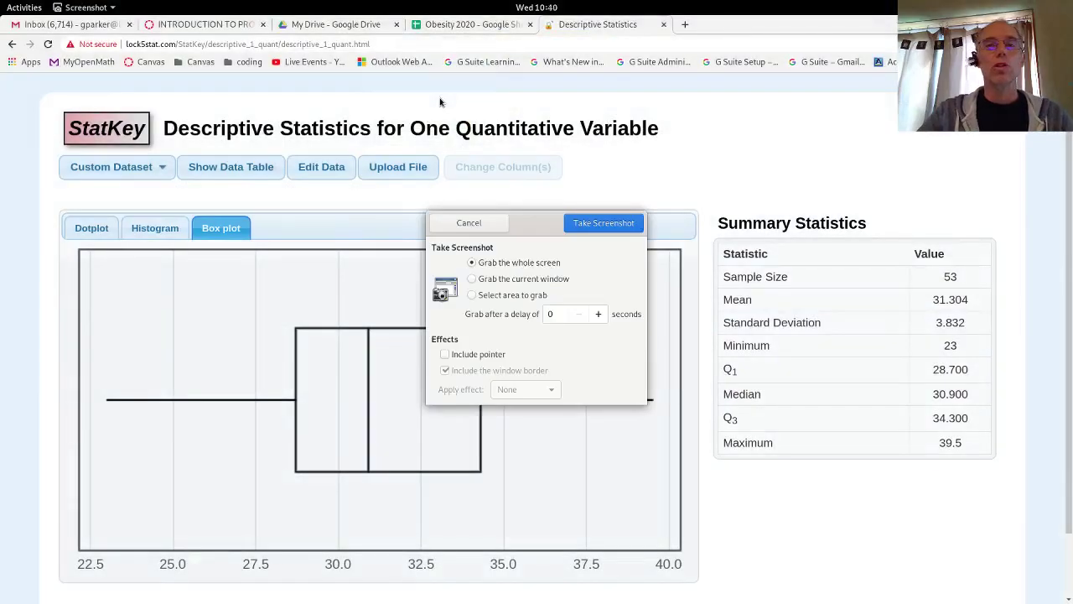
Grab just the box plot area and save it as obesity-boxplot.png in Pictures.
click(486, 298)
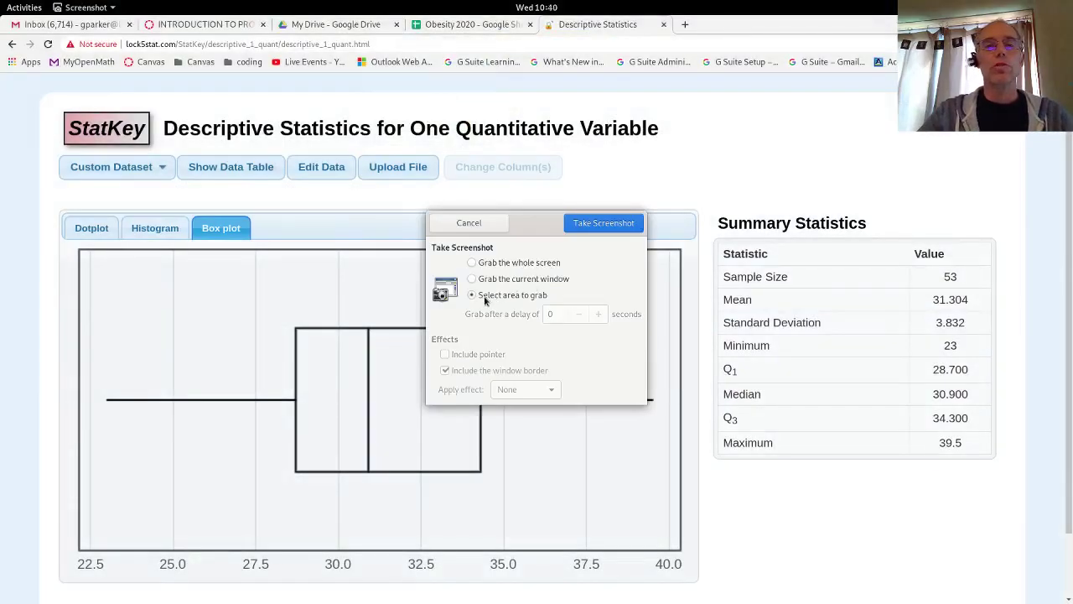
click(605, 224)
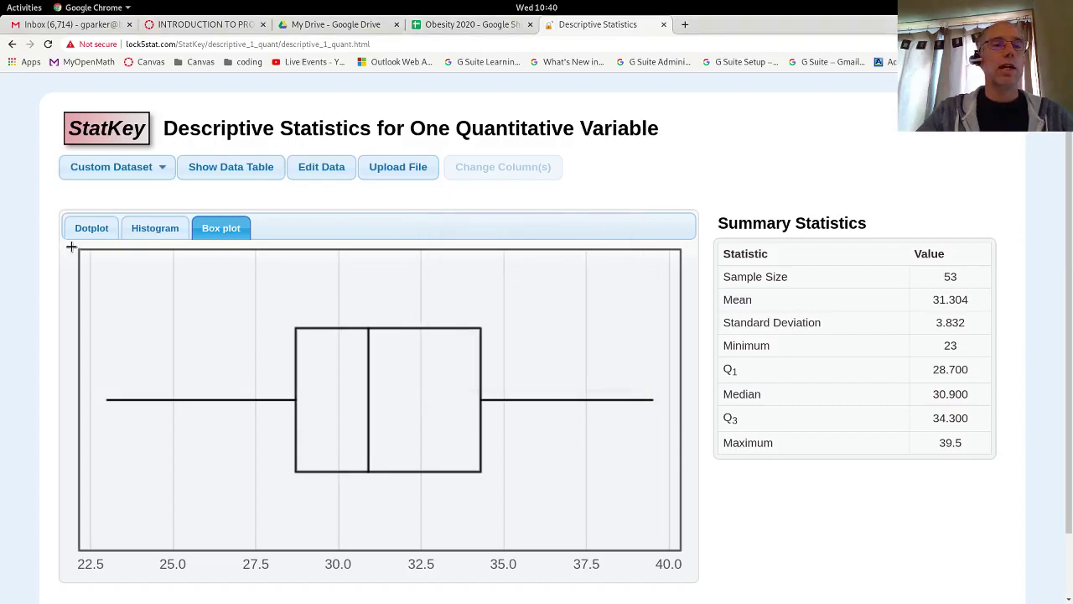
drag(71, 243, 690, 577)
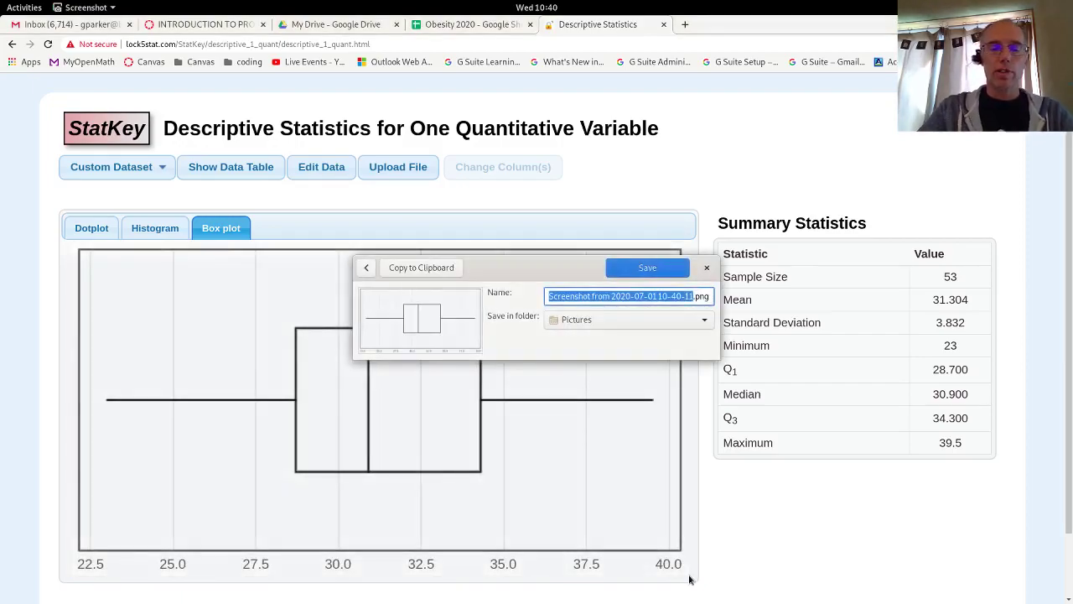
text(obesi)
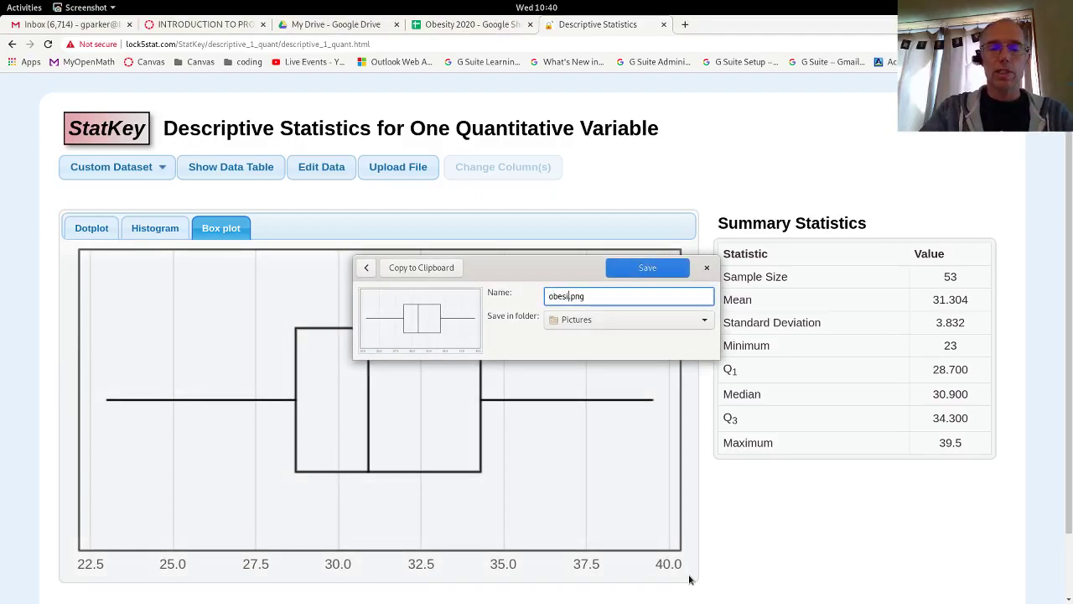
text(ty)
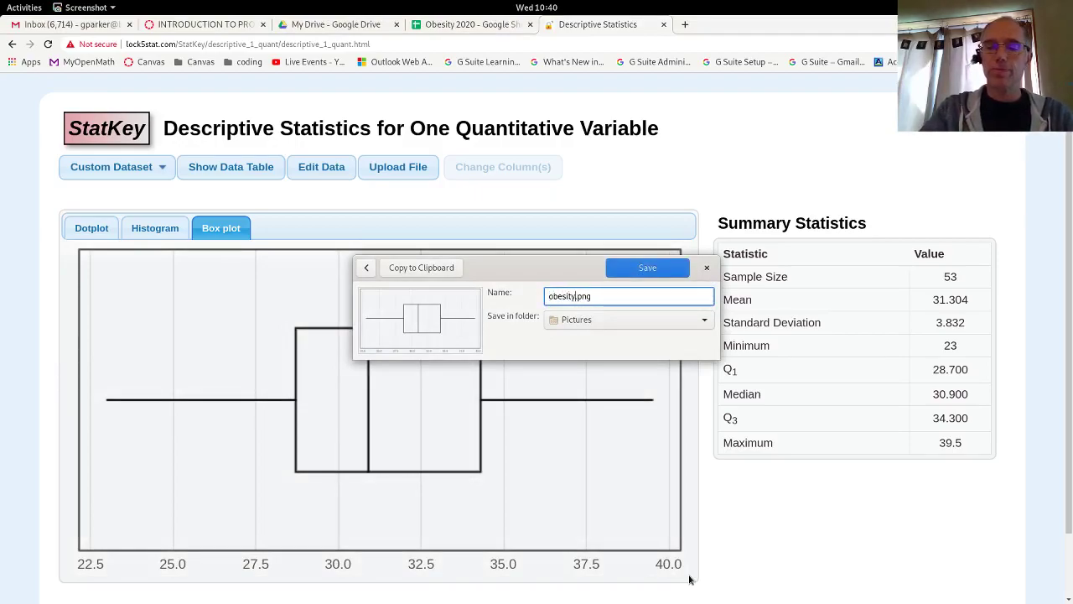
text(-boxplot)
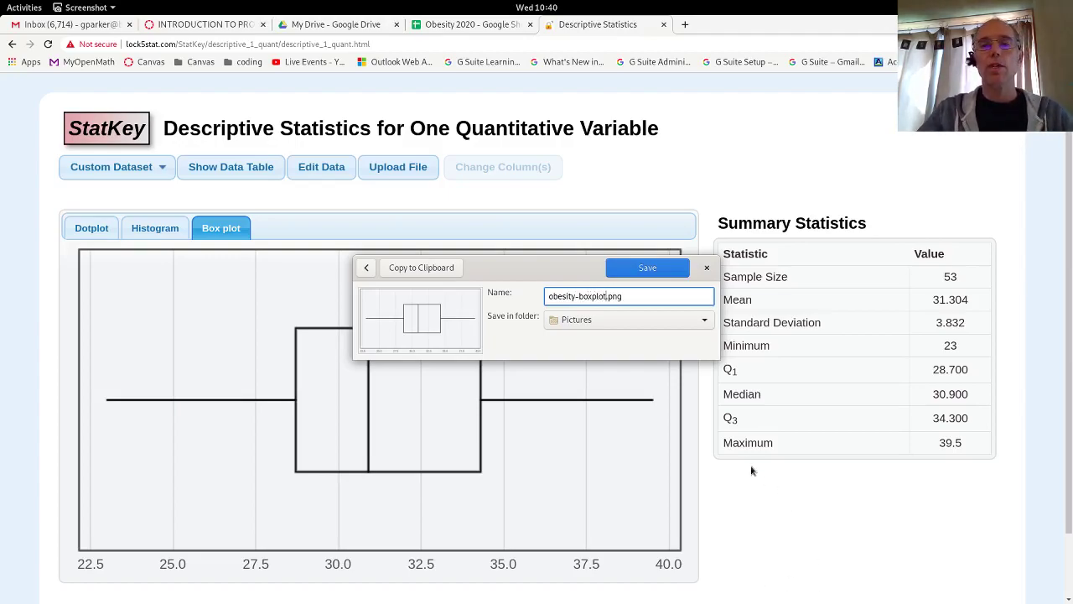
click(647, 268)
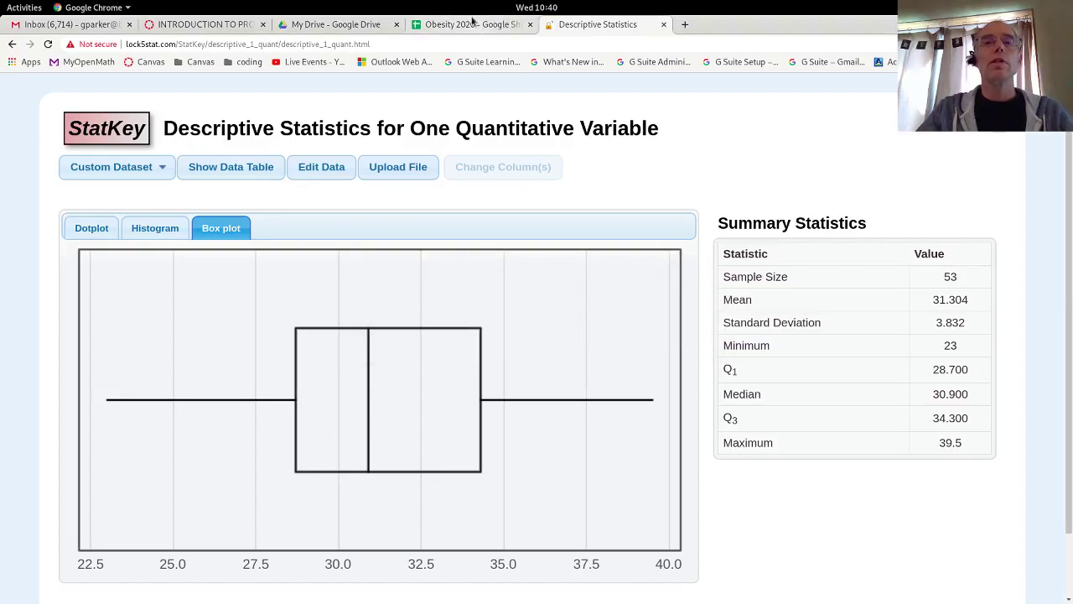
Insert obesity-boxplot.png from Pictures as an image over cells in Obesity 2020.
click(472, 23)
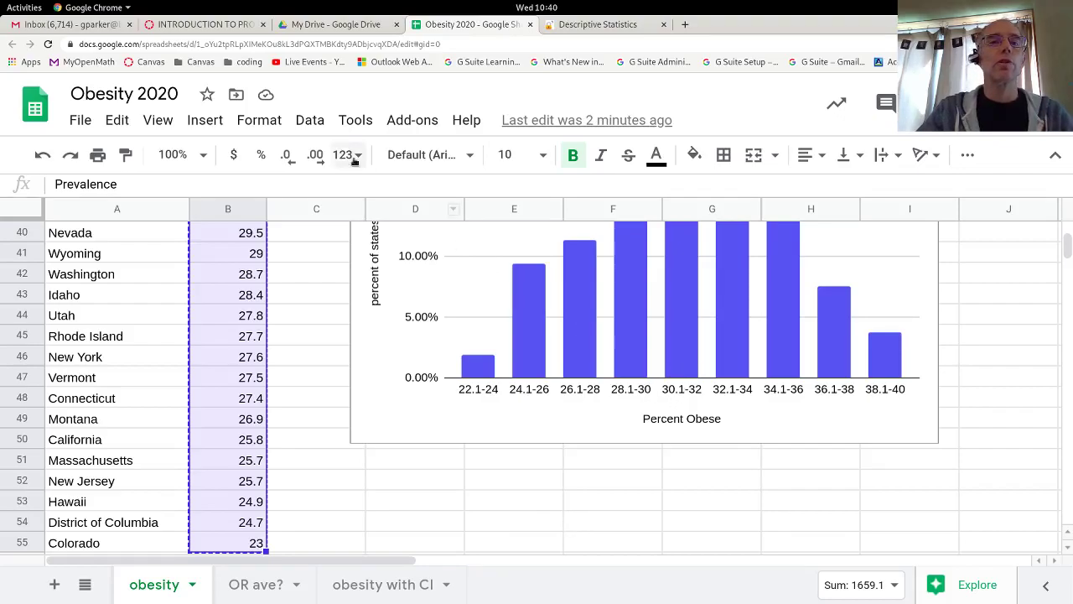
click(192, 122)
click(192, 123)
click(192, 123)
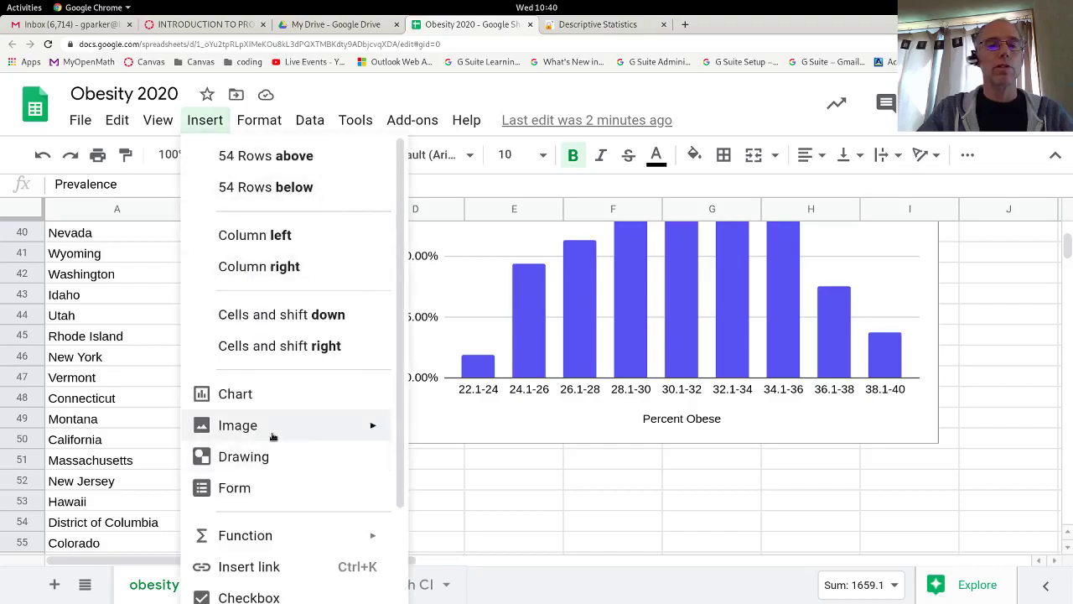
mouse_move(302, 426)
click(453, 470)
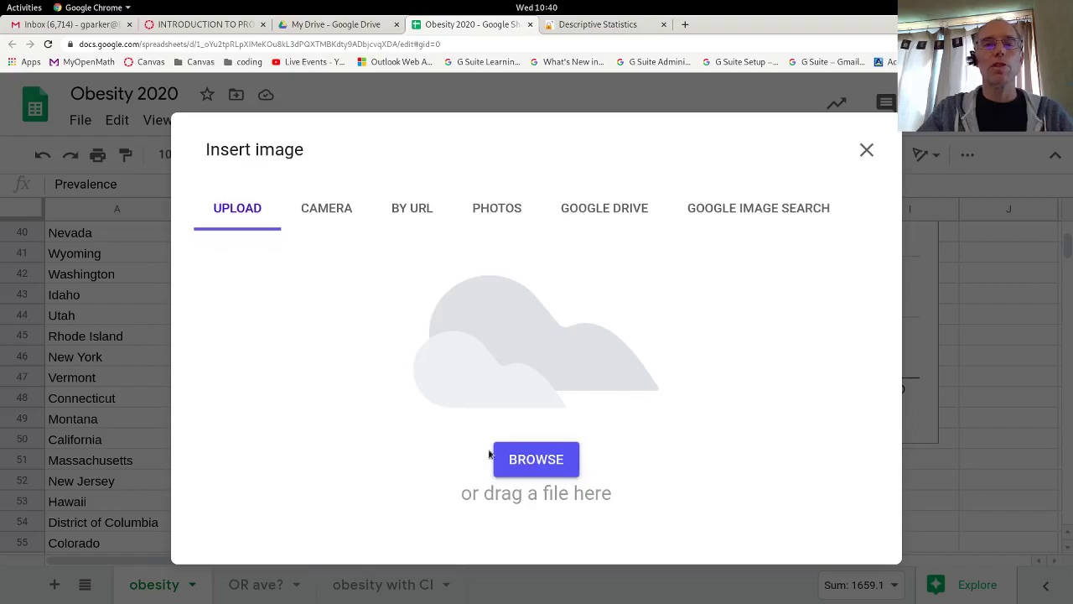
click(541, 457)
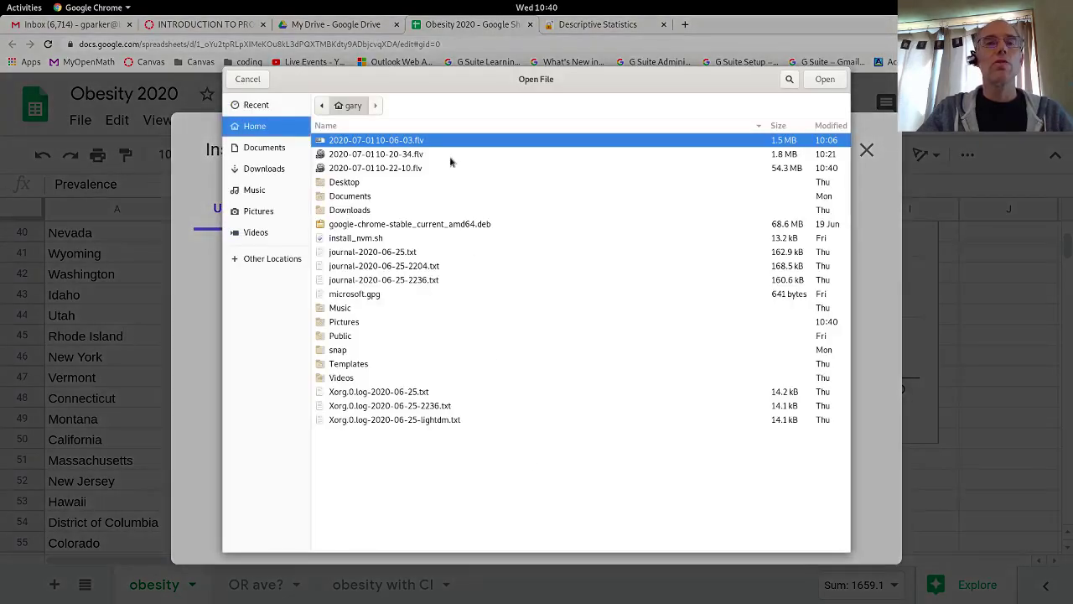
click(270, 218)
double_click(371, 141)
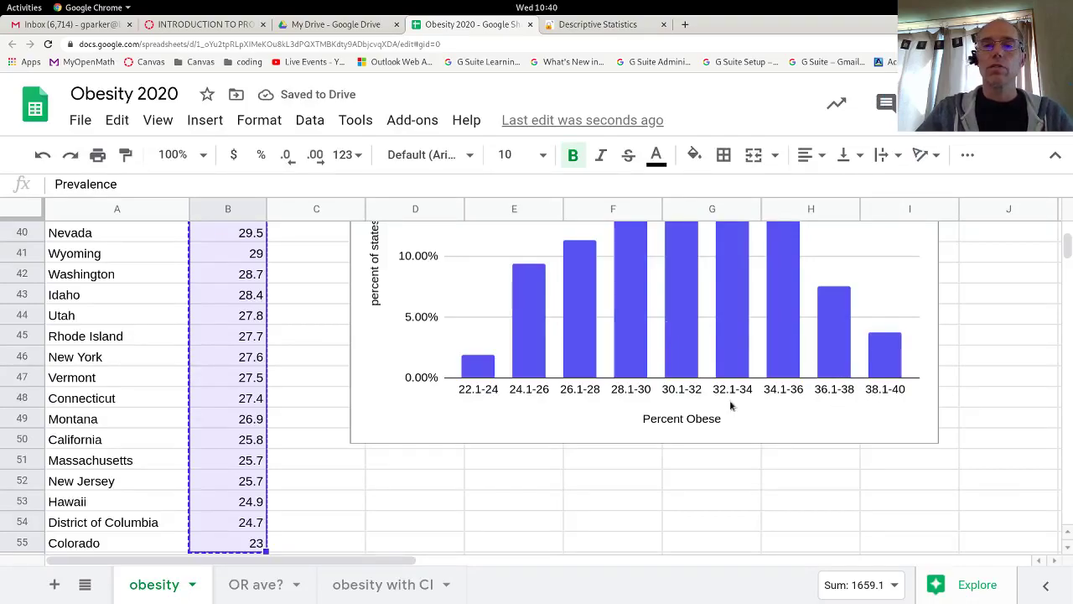
Zoom out and drag the box plot image down below the relative-frequency histogram.
scroll(731, 406, up, 10)
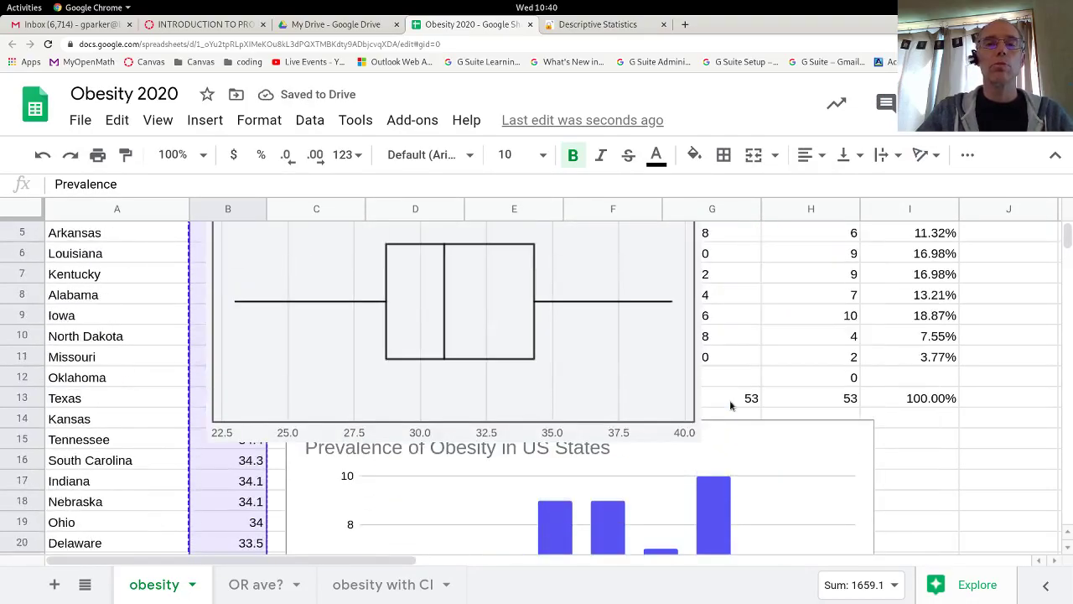
drag(618, 293, 622, 386)
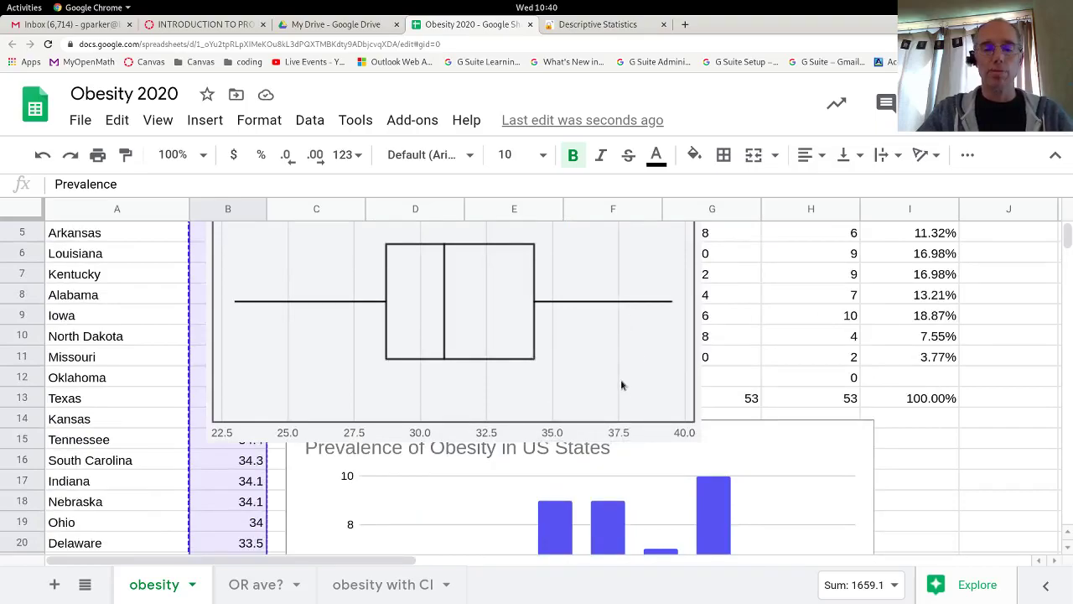
click(622, 386)
drag(621, 384, 721, 602)
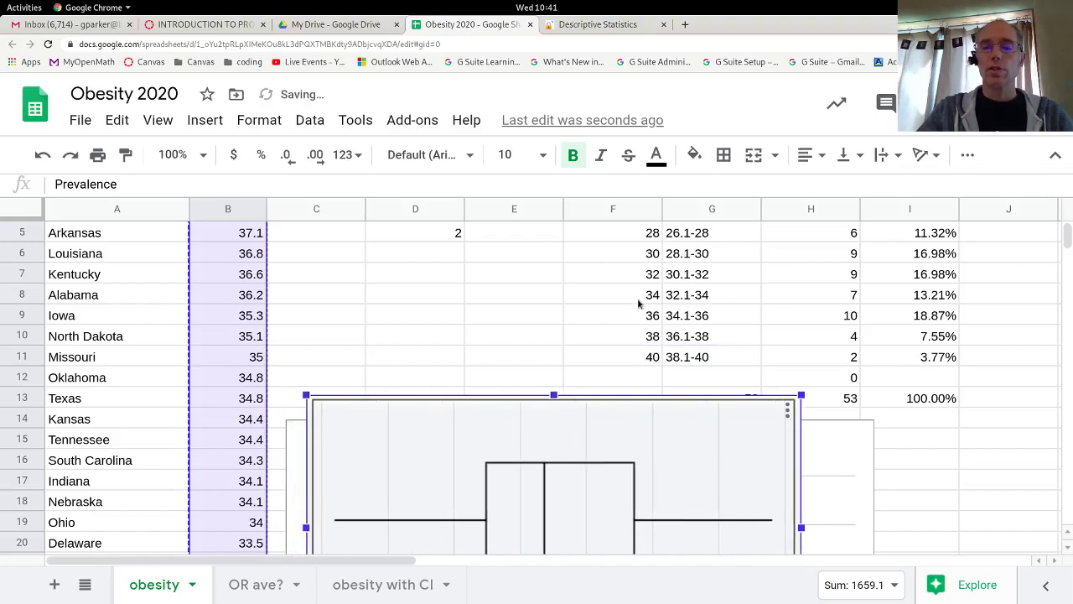
key(ctrl+minus)
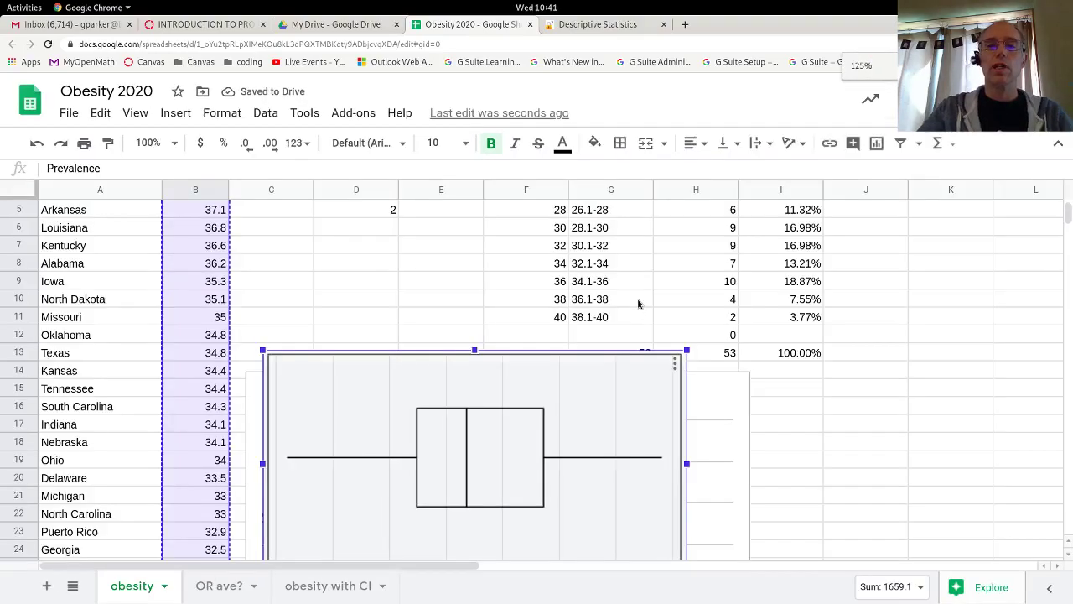
key(ctrl+minus)
drag(481, 366, 484, 545)
scroll(689, 427, down, 5)
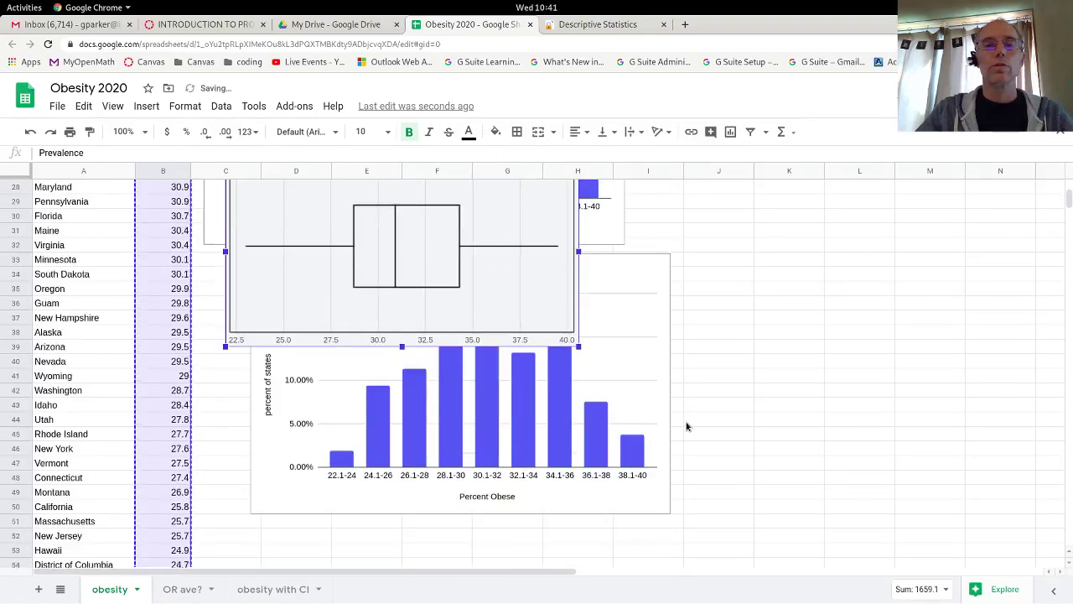
drag(511, 269, 546, 600)
scroll(771, 438, down, 3)
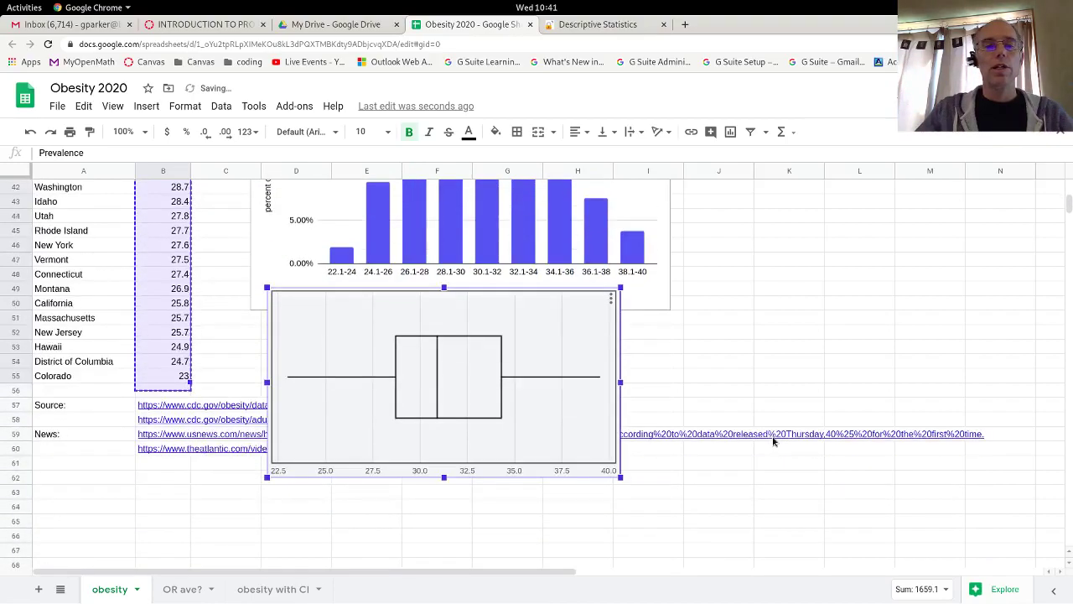
Fine-tune the box plot's size and position so its scale aligns under the histogram.
drag(569, 331, 620, 372)
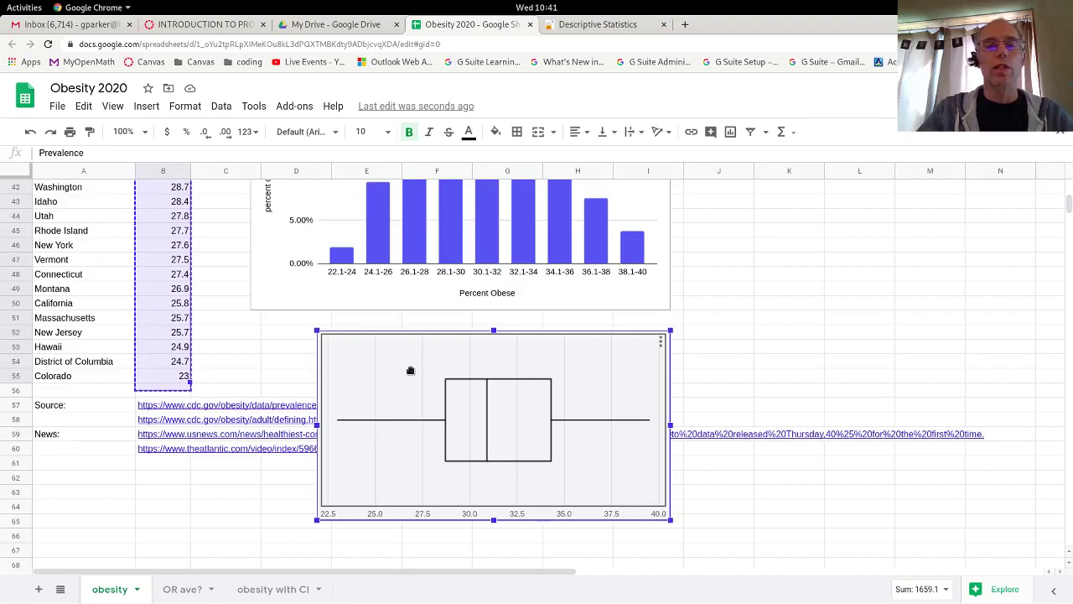
drag(410, 370, 415, 345)
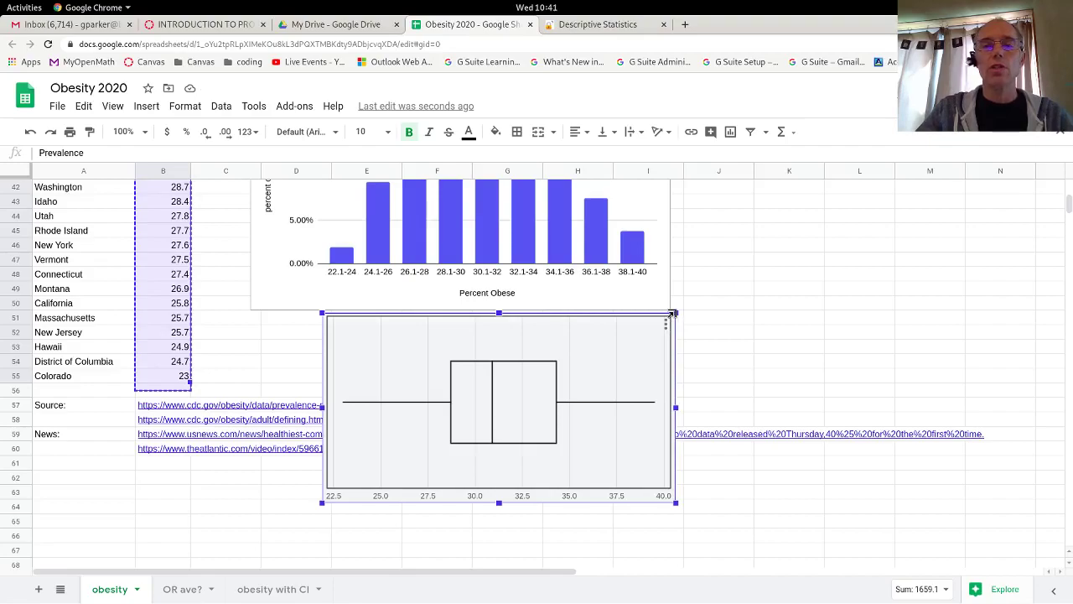
drag(673, 313, 670, 316)
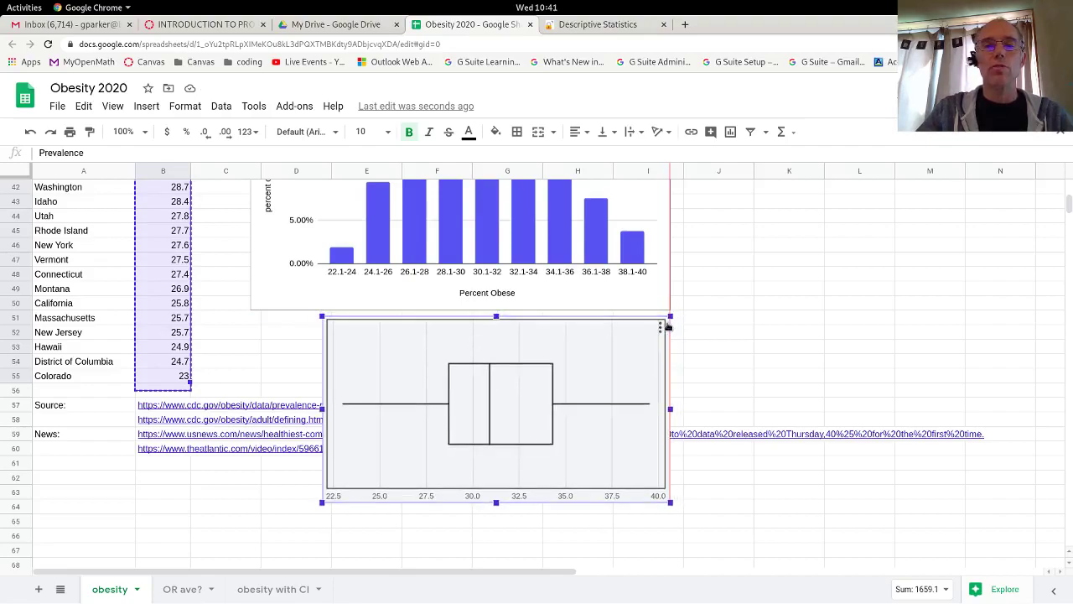
drag(595, 360, 587, 299)
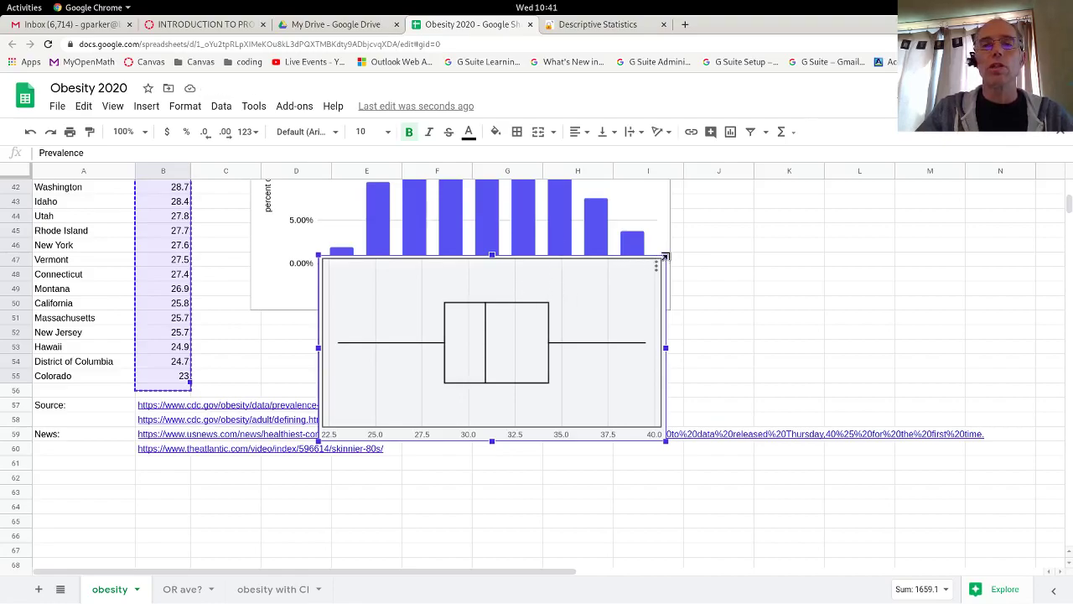
drag(665, 256, 661, 259)
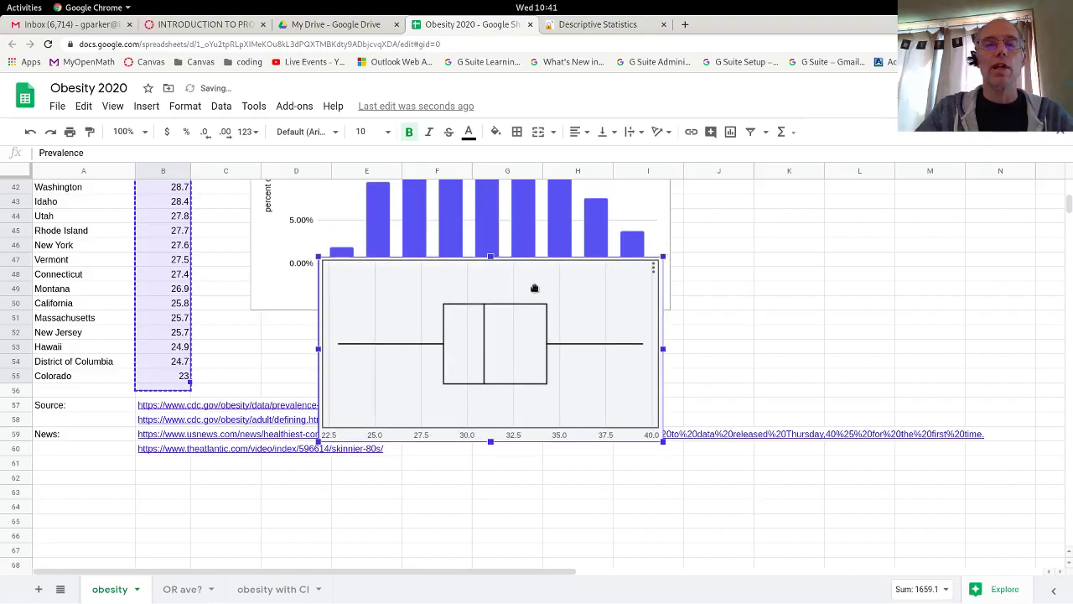
drag(578, 283, 575, 95)
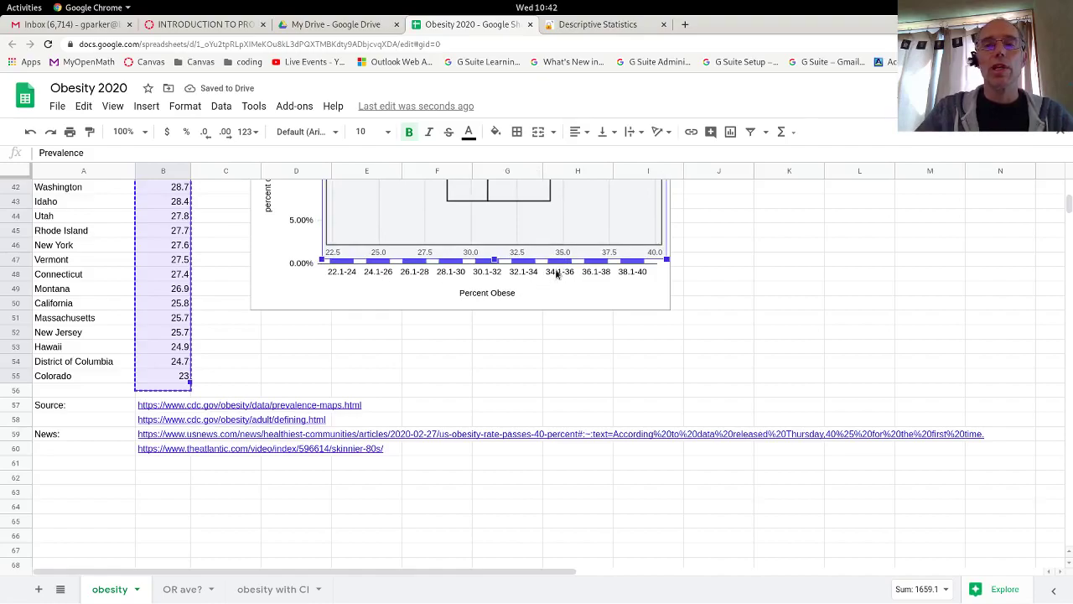
drag(531, 213, 515, 447)
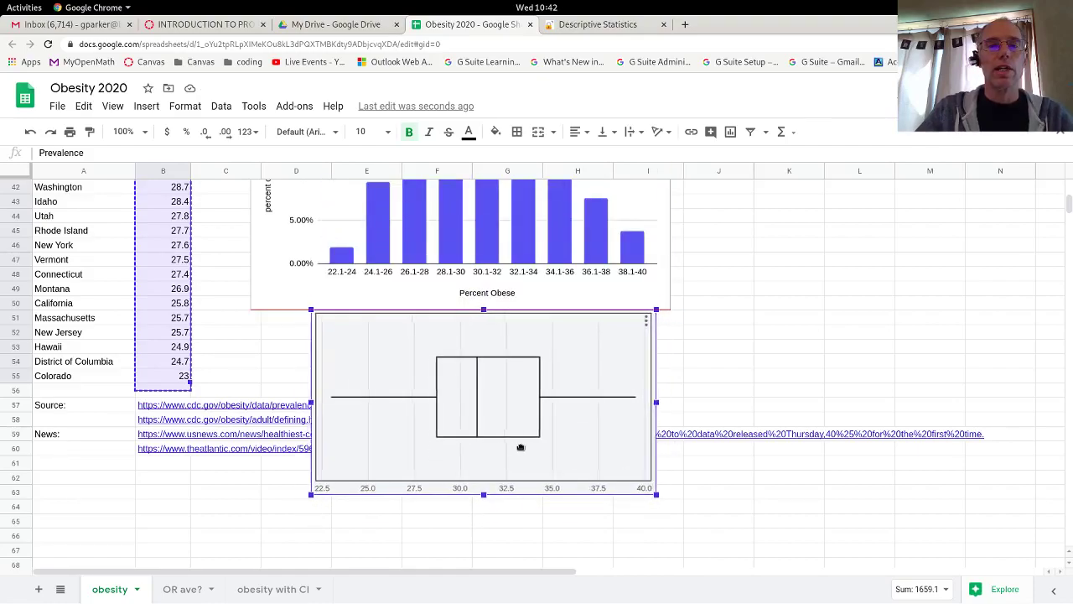
drag(520, 448, 525, 450)
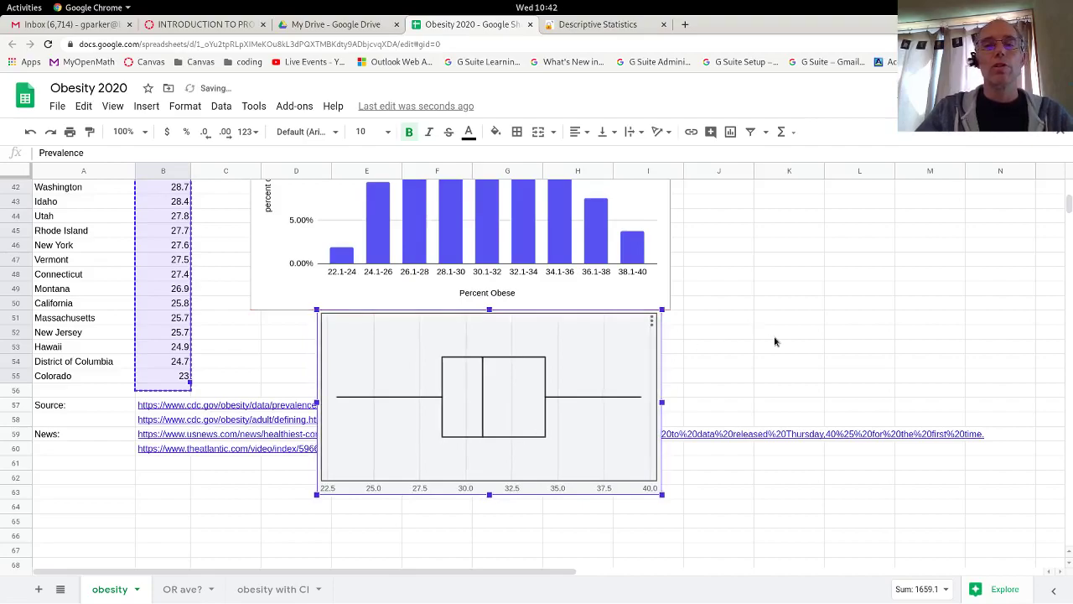
scroll(803, 334, up, 2)
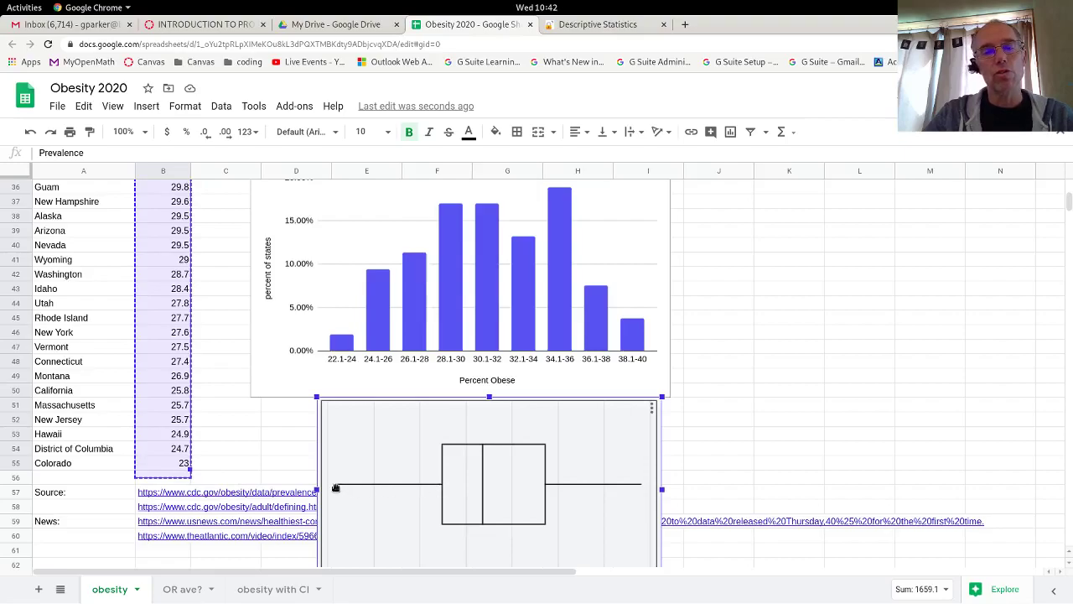
scroll(377, 498, down, 3)
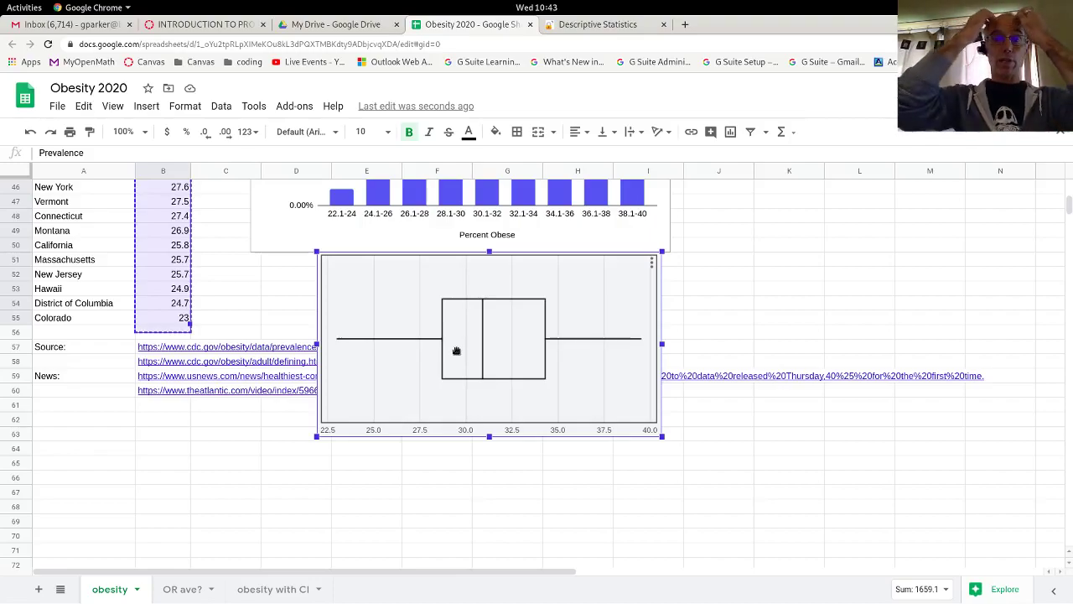
scroll(778, 281, up, 10)
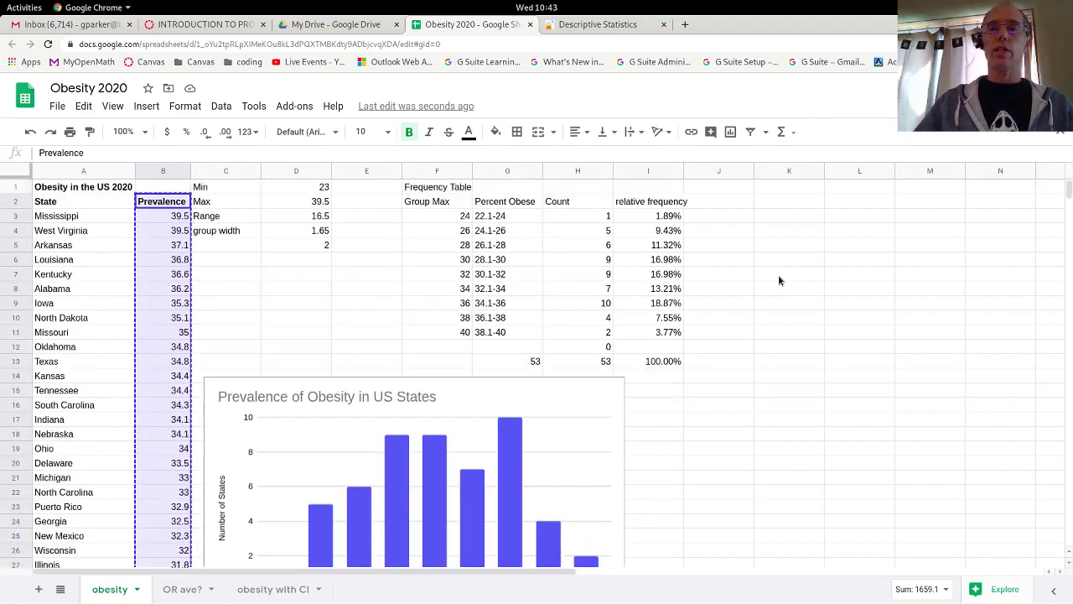